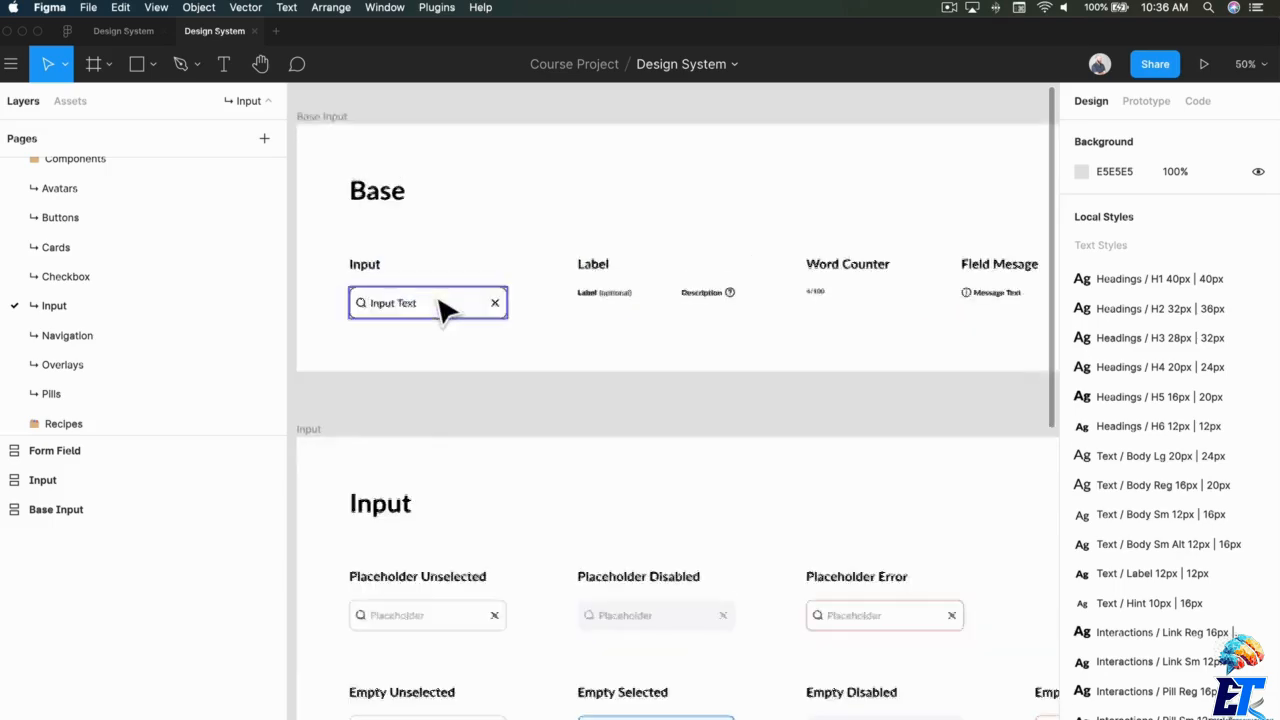
Step: Select the .Input component under the Input heading in the Base section
scroll(443, 306, up, 5)
scroll(460, 360, left, 2)
scroll(460, 360, down, 1)
click(518, 350)
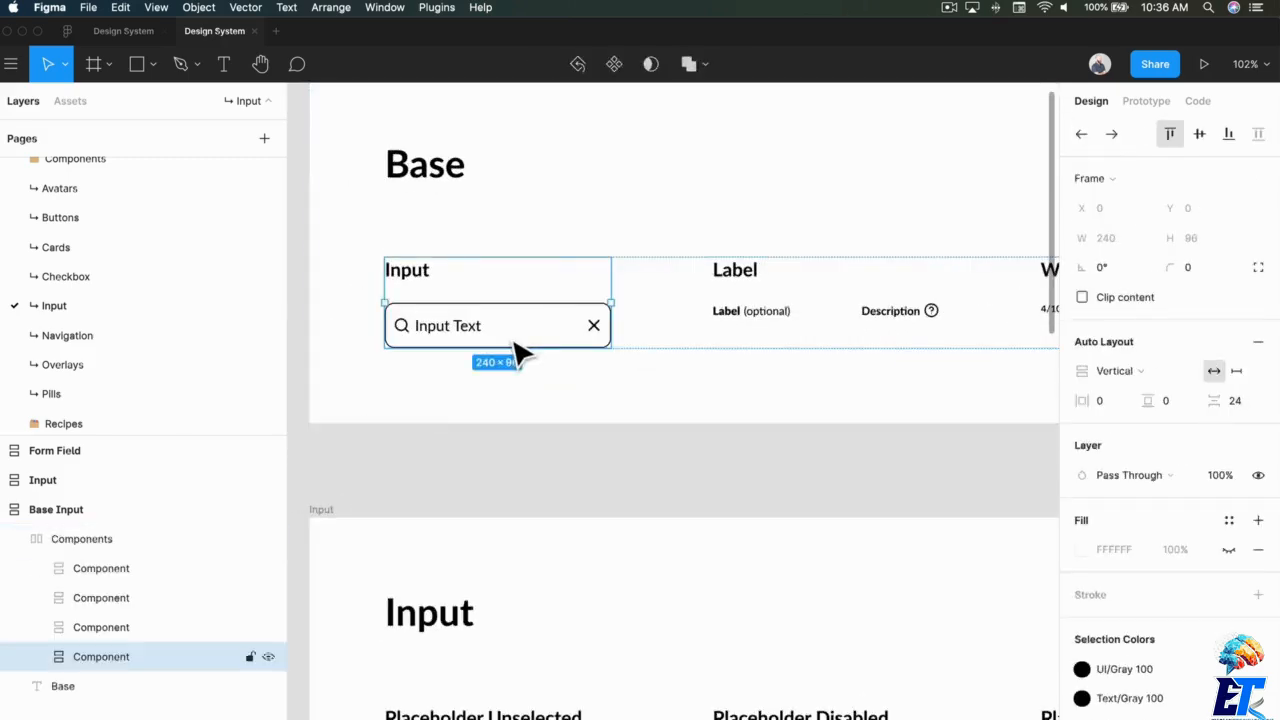
click(503, 350)
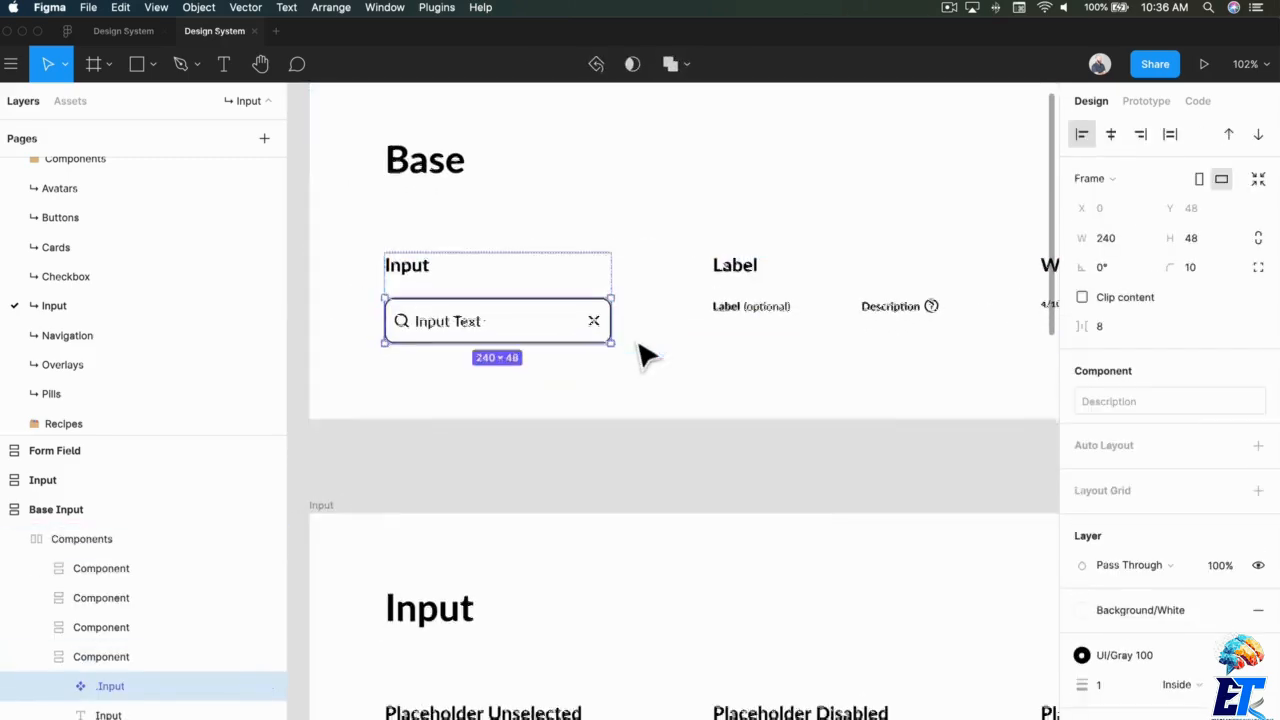
scroll(642, 345, up, 2)
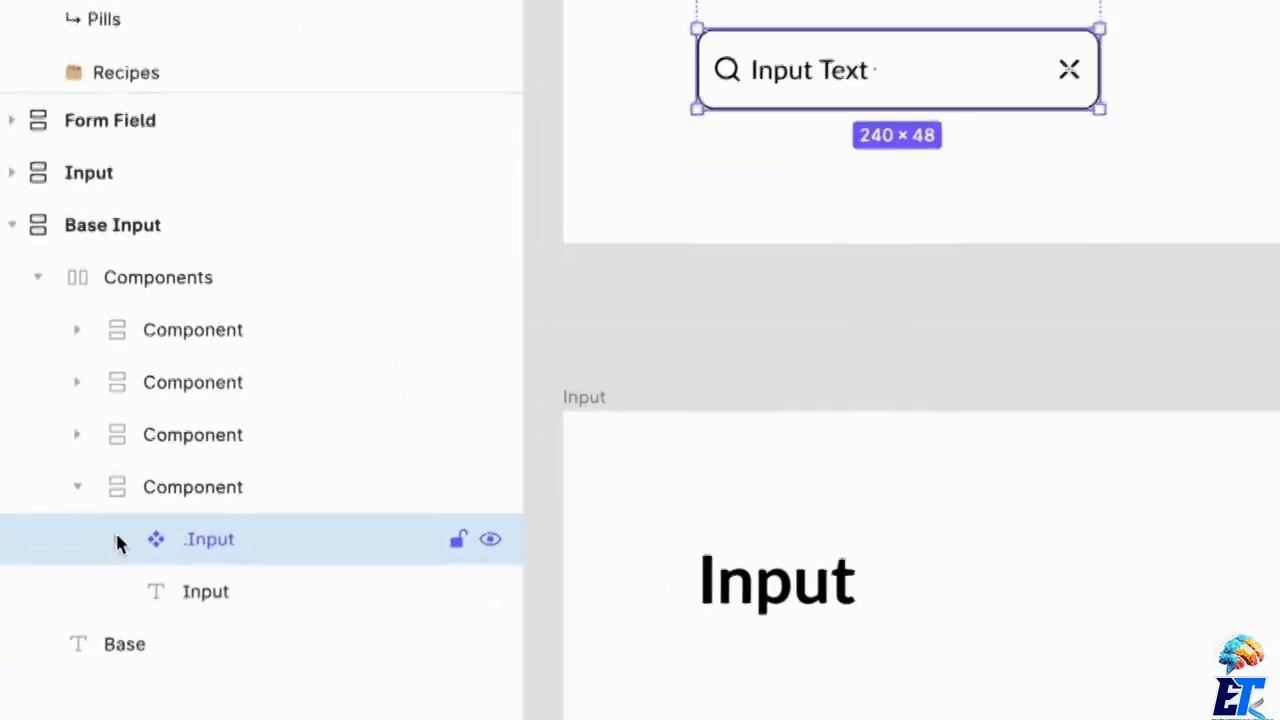
Step: Expand the .Input component and its Right Icon frame, and select the Outline 24px / x icon
click(60, 686)
scroll(316, 560, down, 1)
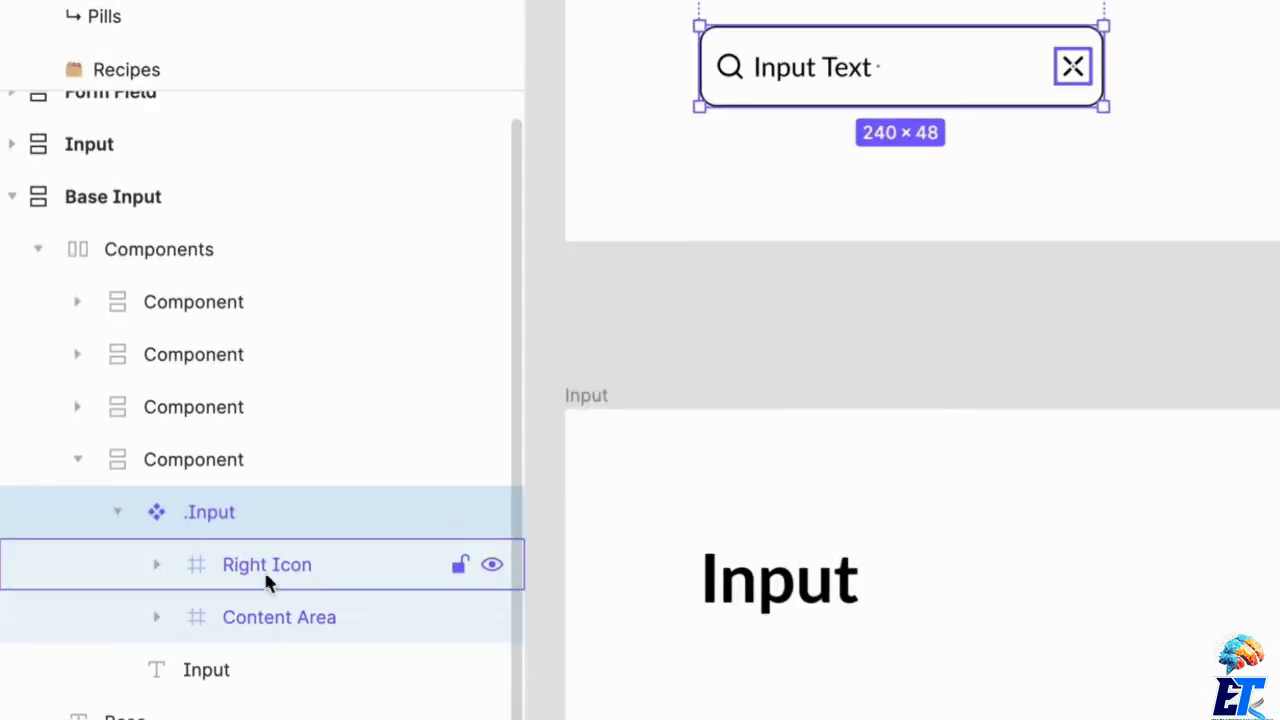
click(265, 576)
click(157, 566)
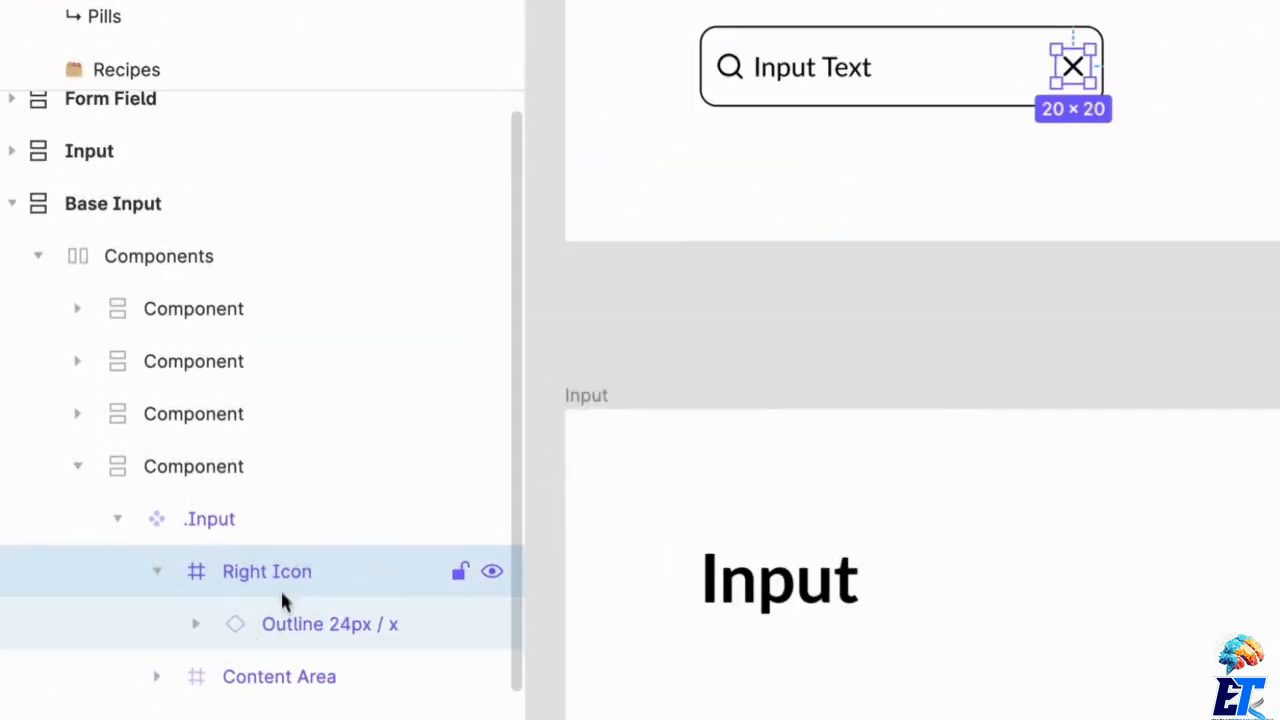
click(320, 628)
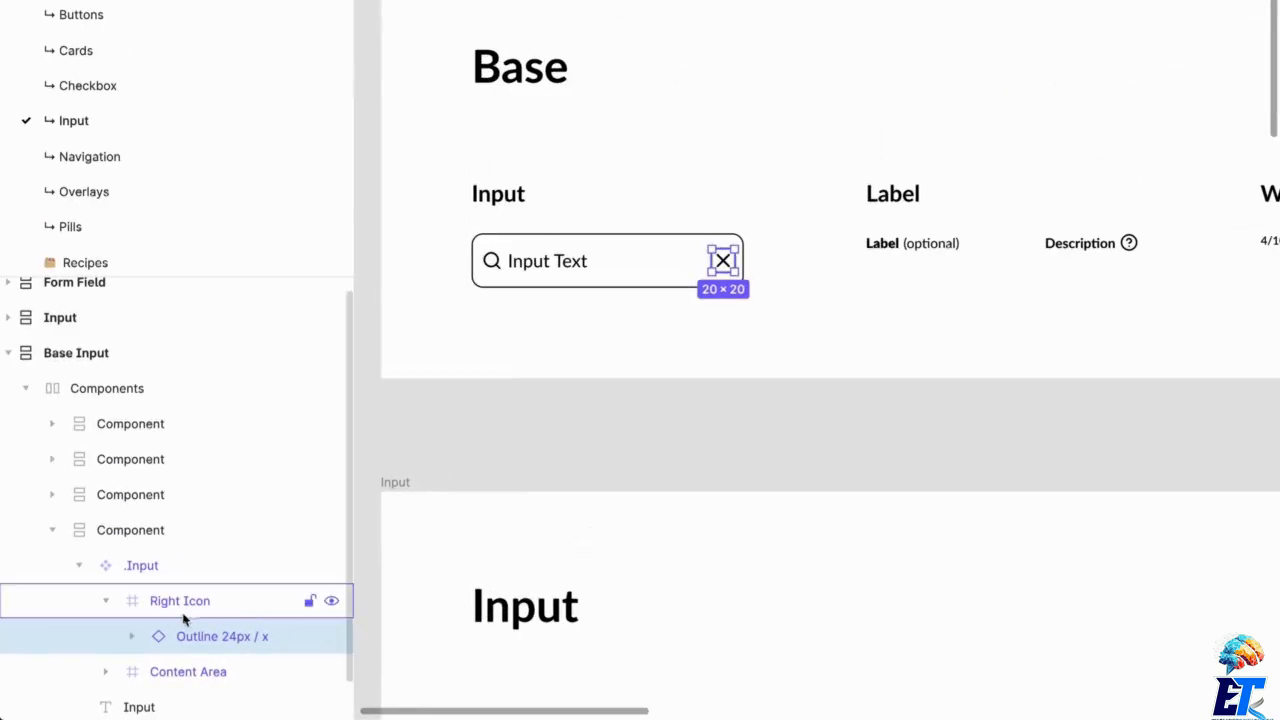
scroll(262, 598, down, 1)
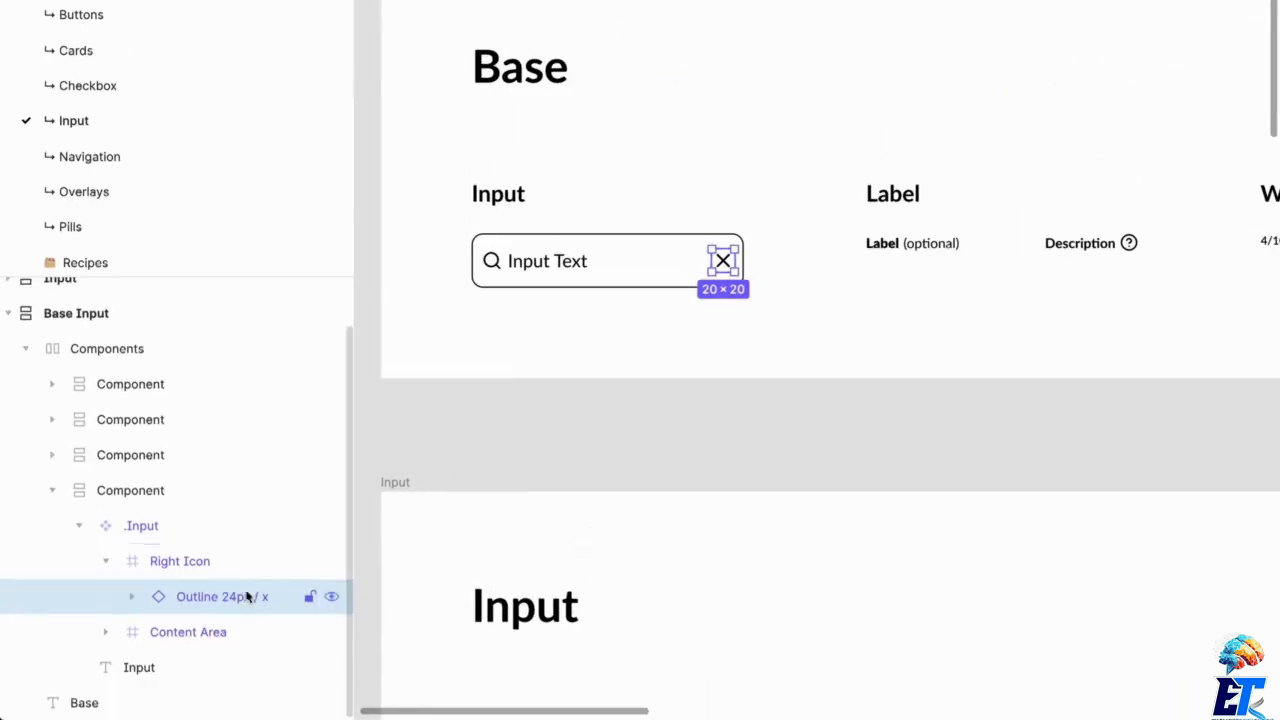
Step: Expand Content Area and Text + Icon inside .Input, and inspect the Text layer and the Outline 24px / search icon
click(106, 633)
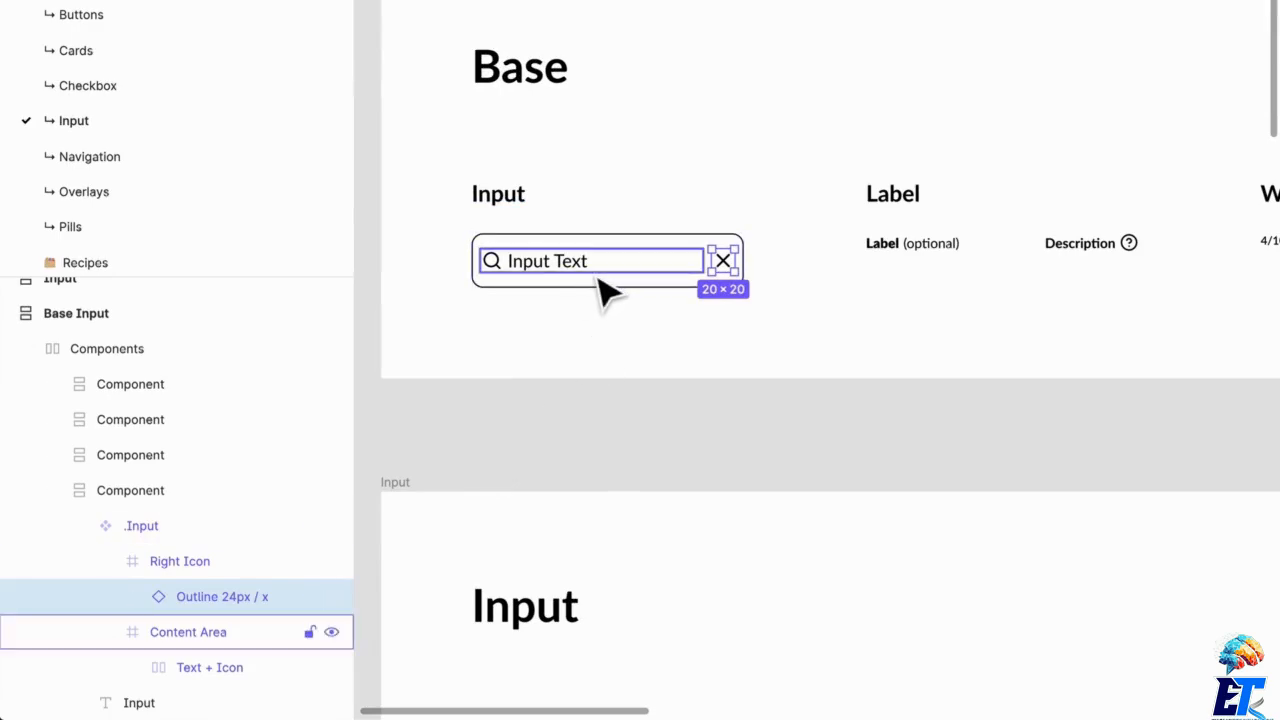
scroll(172, 651, down, 1)
scroll(172, 651, down, 1)
click(134, 643)
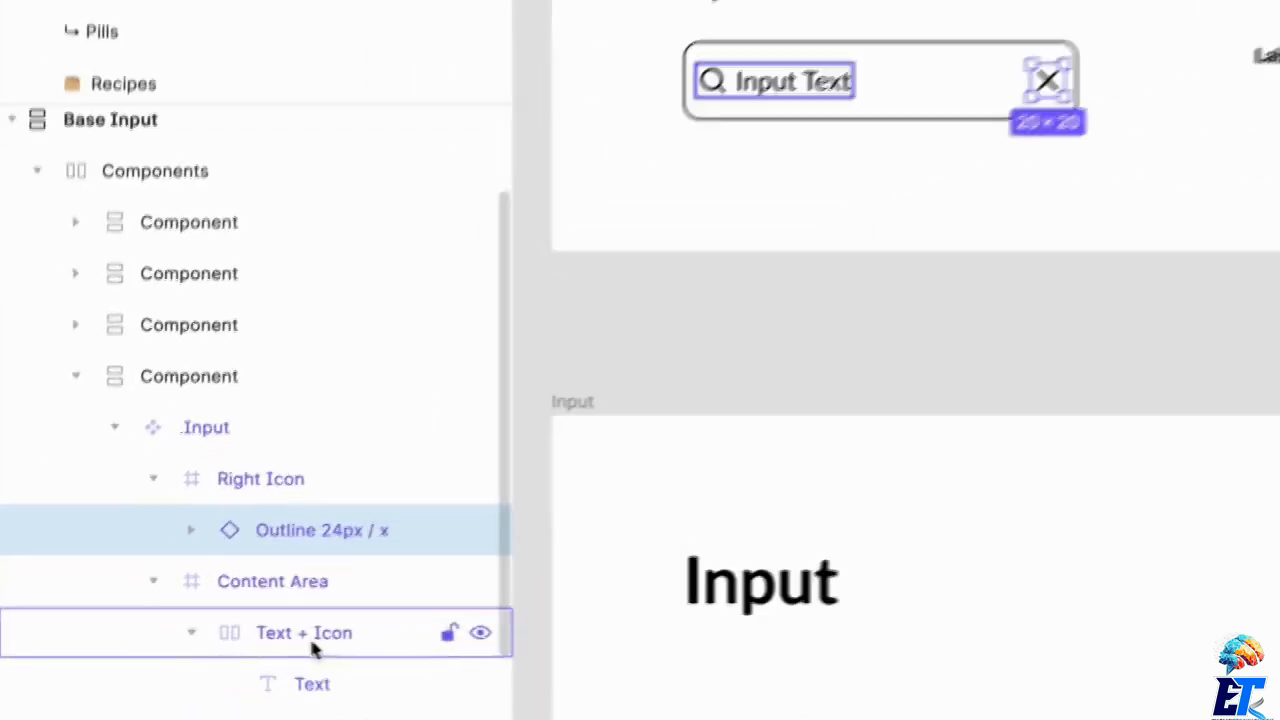
scroll(205, 642, down, 3)
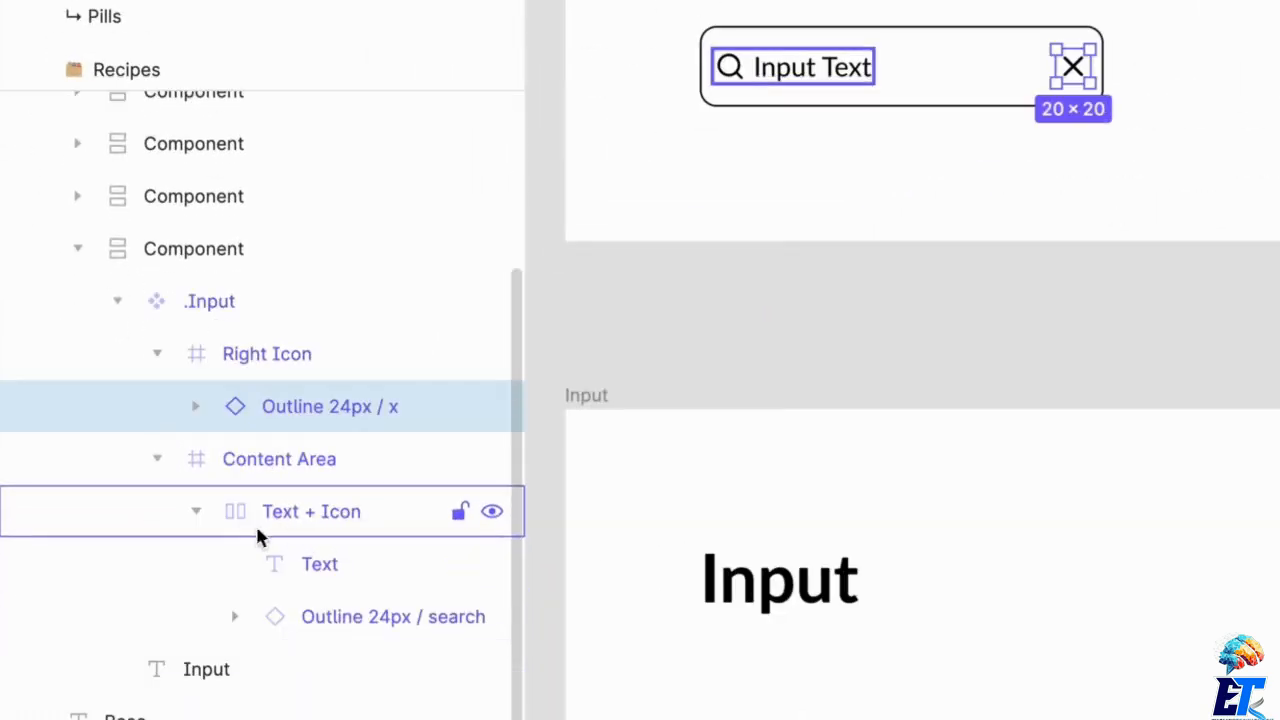
click(293, 565)
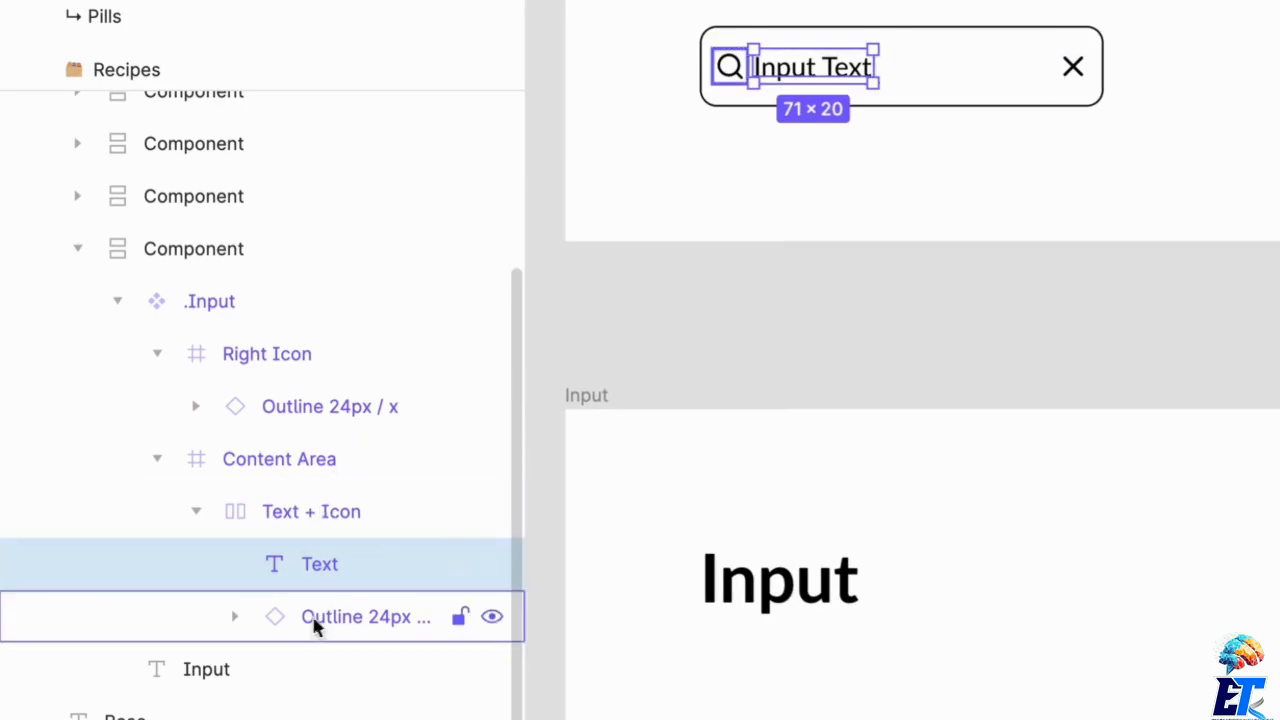
click(300, 618)
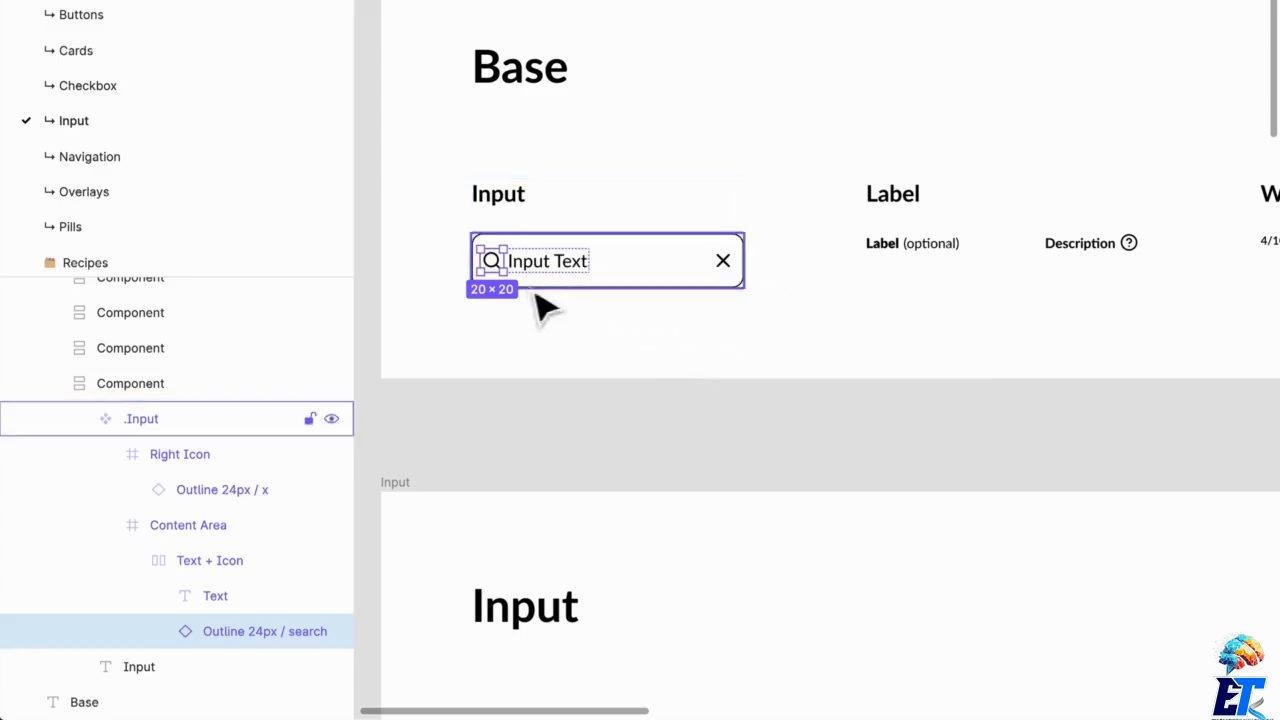
Step: Select the Label Left Content frame inside the .Label base component
scroll(837, 514, down, 1)
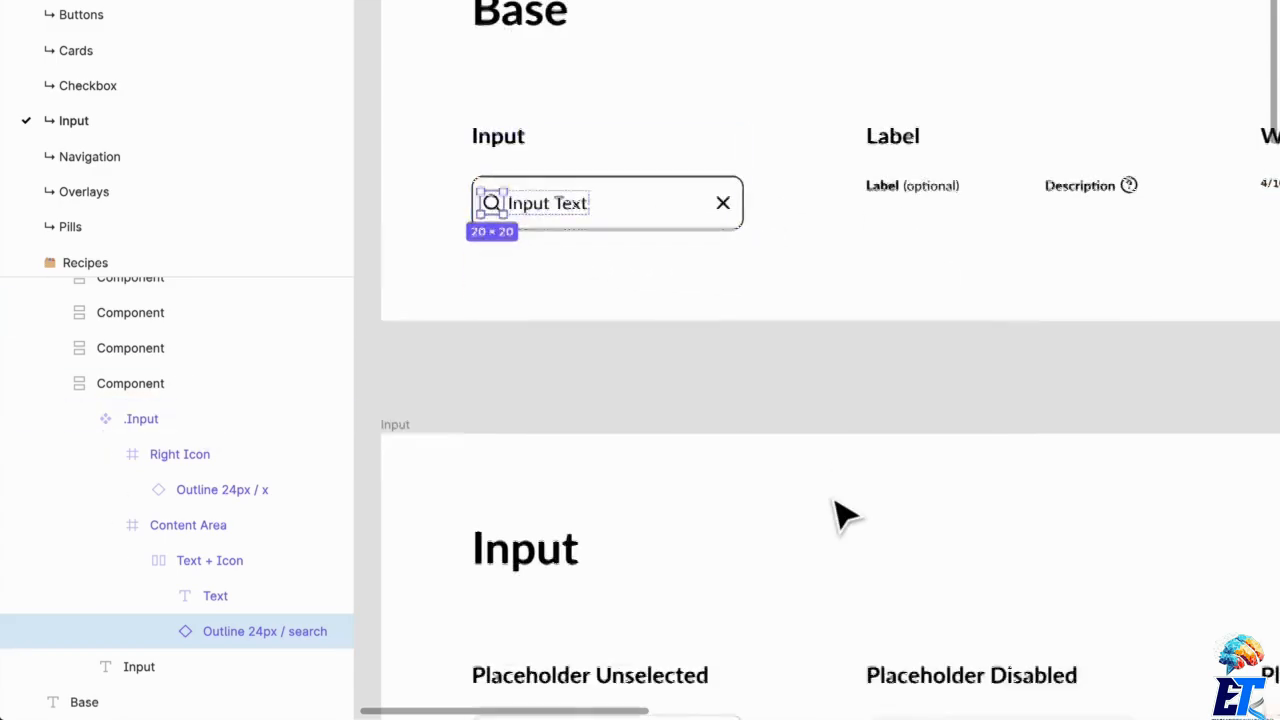
scroll(837, 514, up, 2)
scroll(680, 378, right, 5)
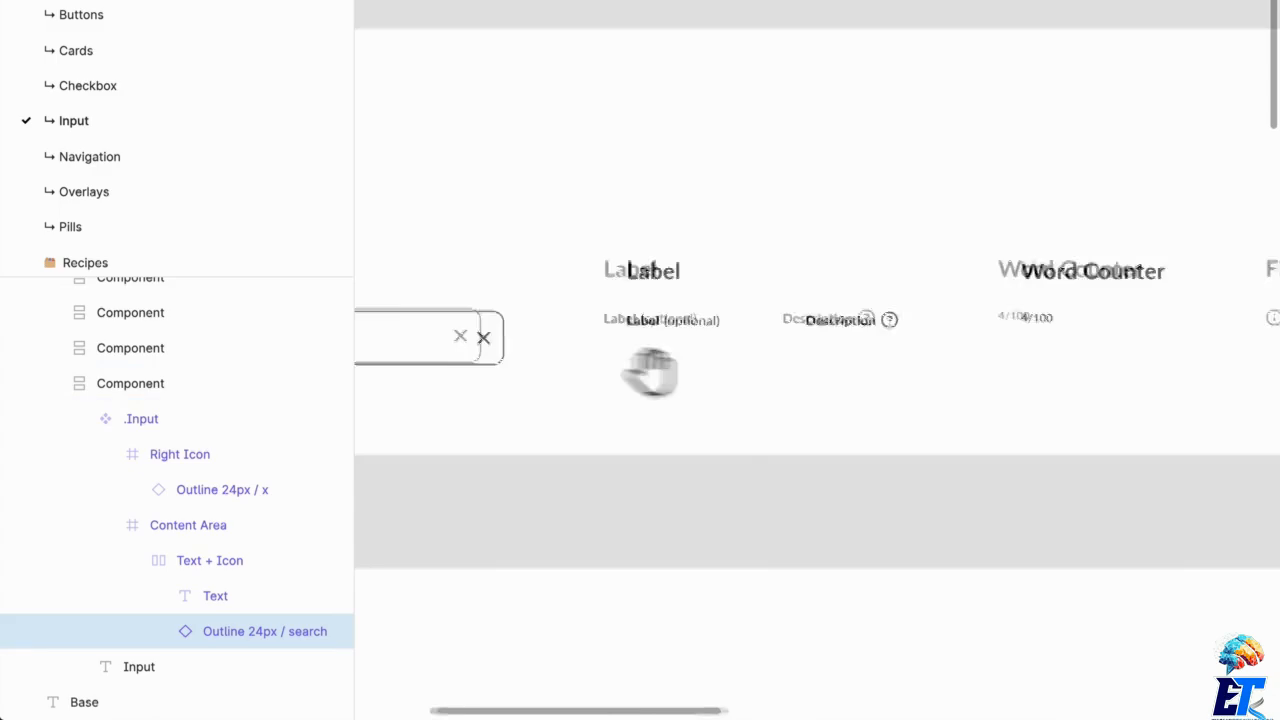
click(598, 336)
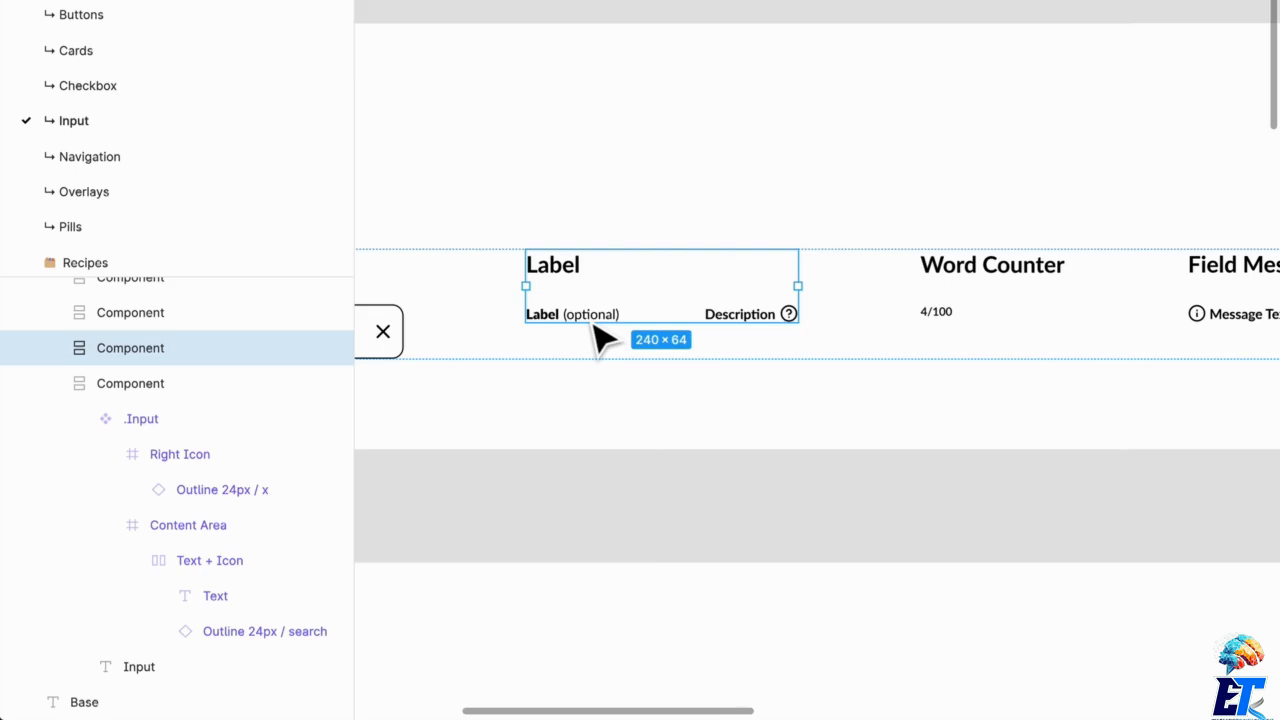
double_click(595, 325)
double_click(598, 337)
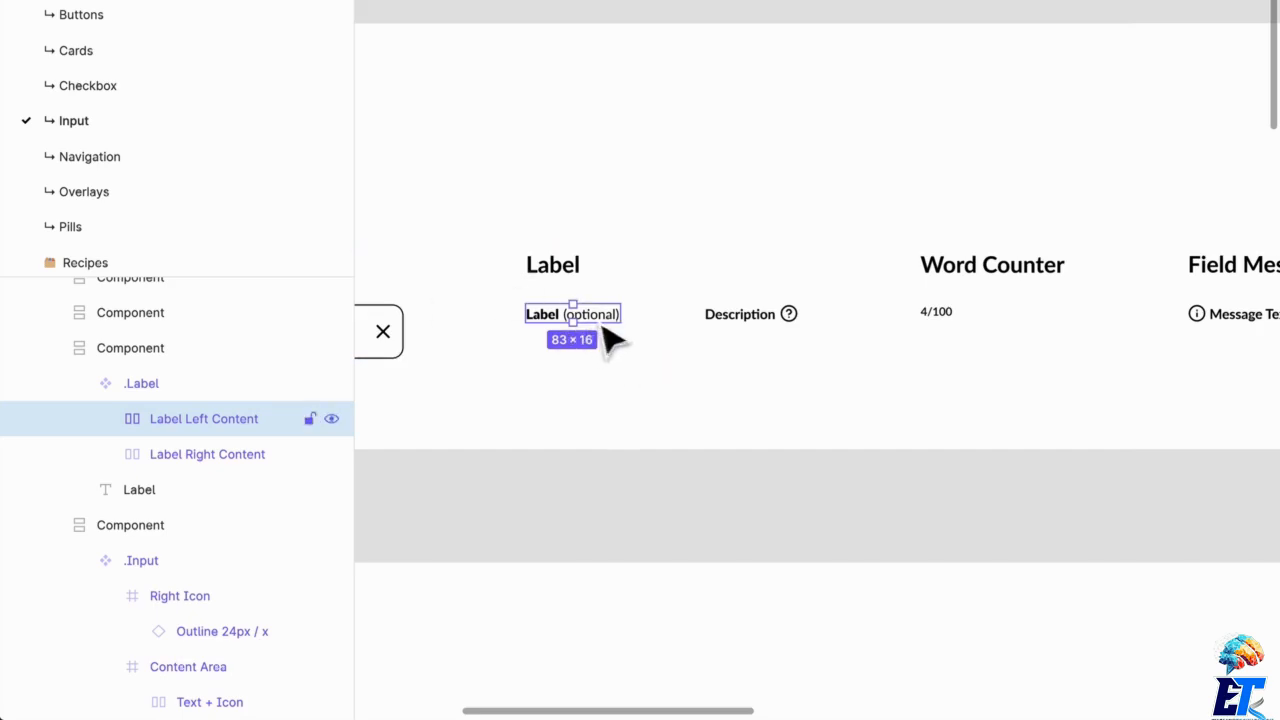
Step: Expand Label Left Content to inspect its Label and Optional Indicator text layers, and collapse it again
scroll(635, 342, up, 8)
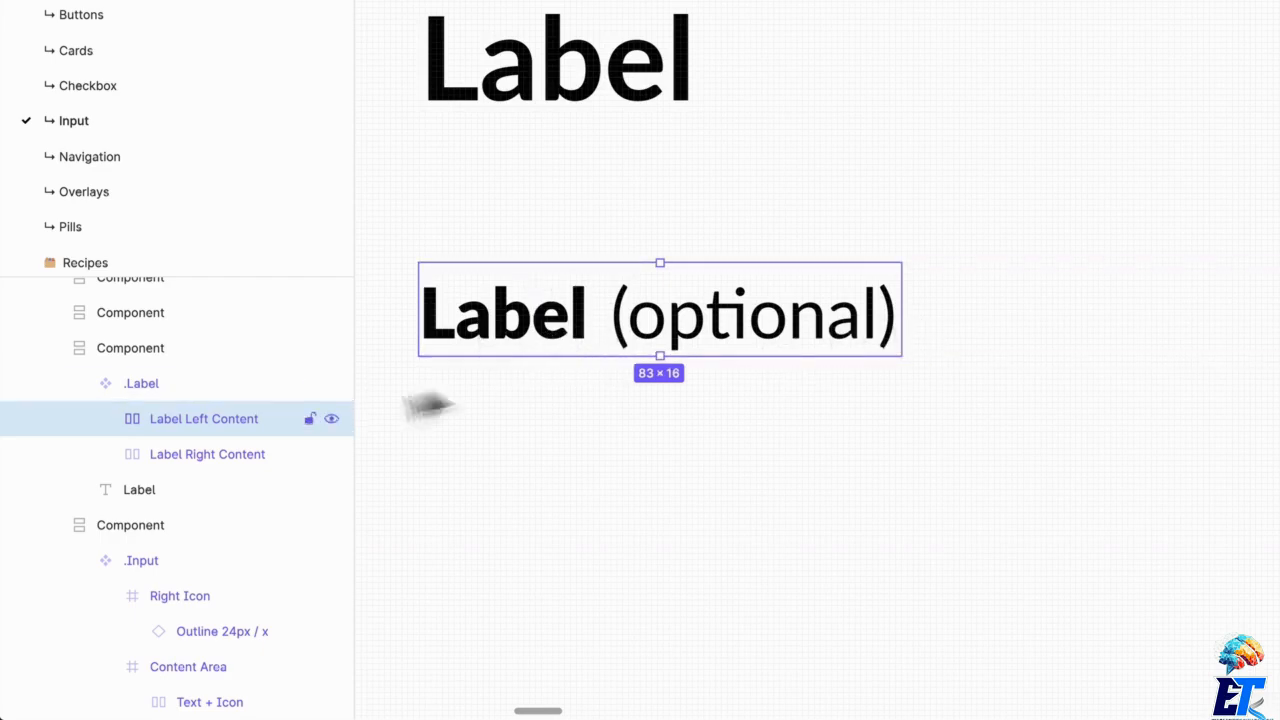
click(106, 420)
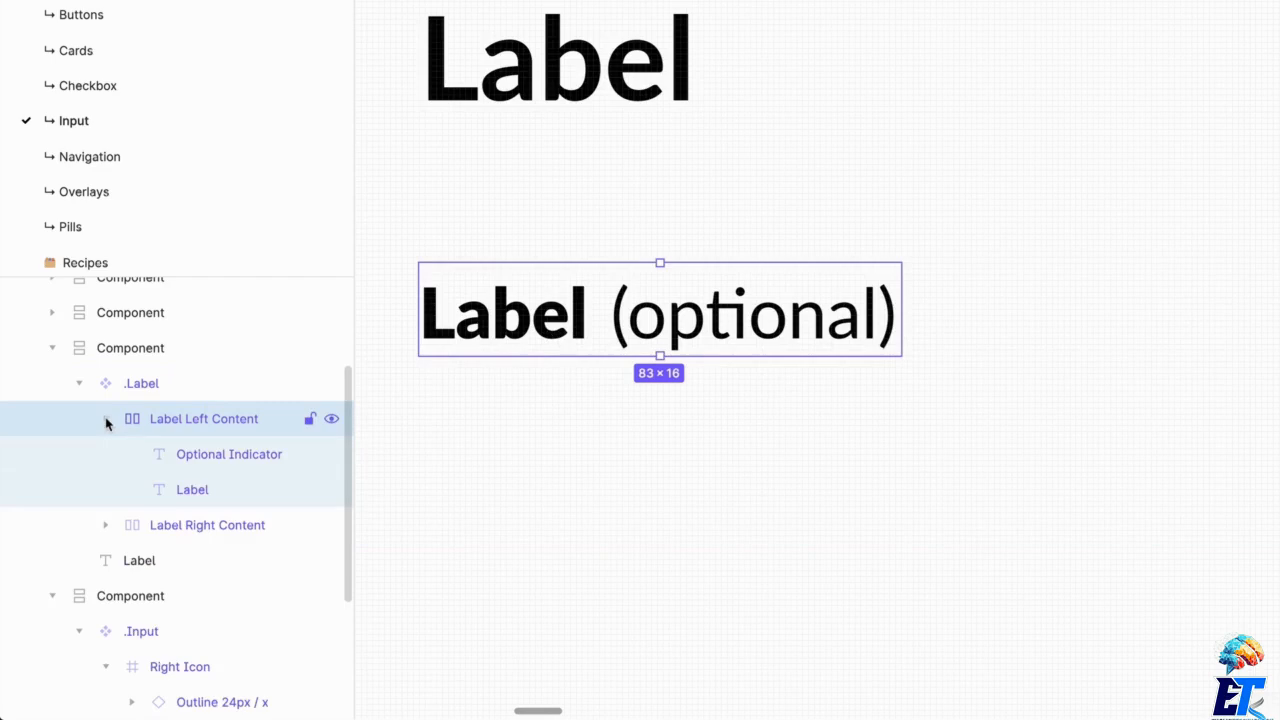
click(223, 489)
click(229, 458)
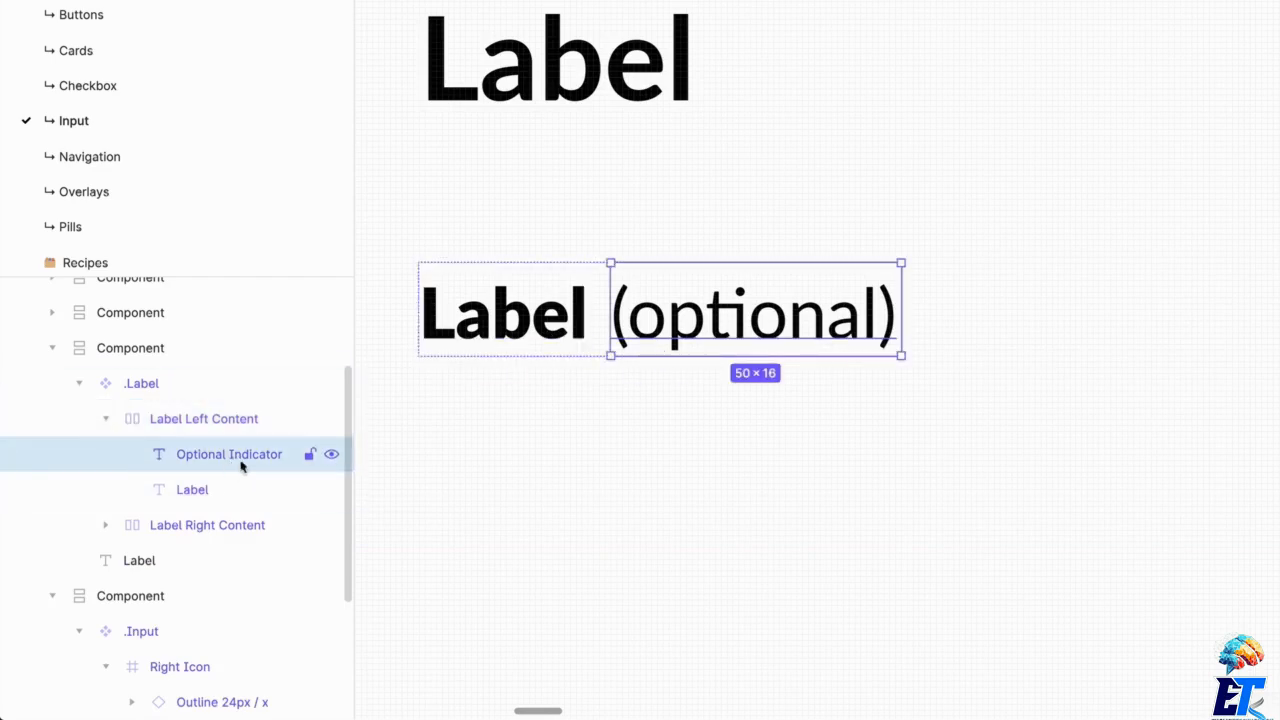
click(108, 421)
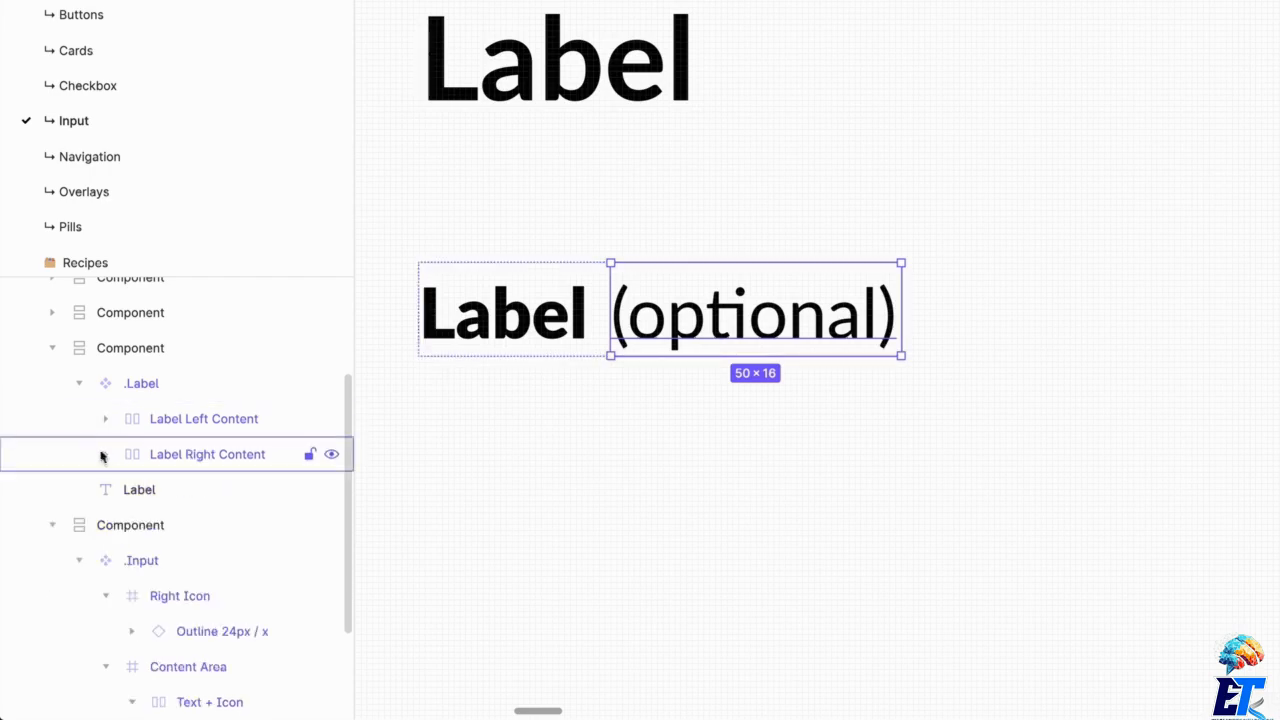
Step: Expand Label Right Content, inspect its Description text and the whole frame, and collapse the .Label component
click(105, 454)
drag(983, 494, 400, 512)
drag(906, 469, 780, 469)
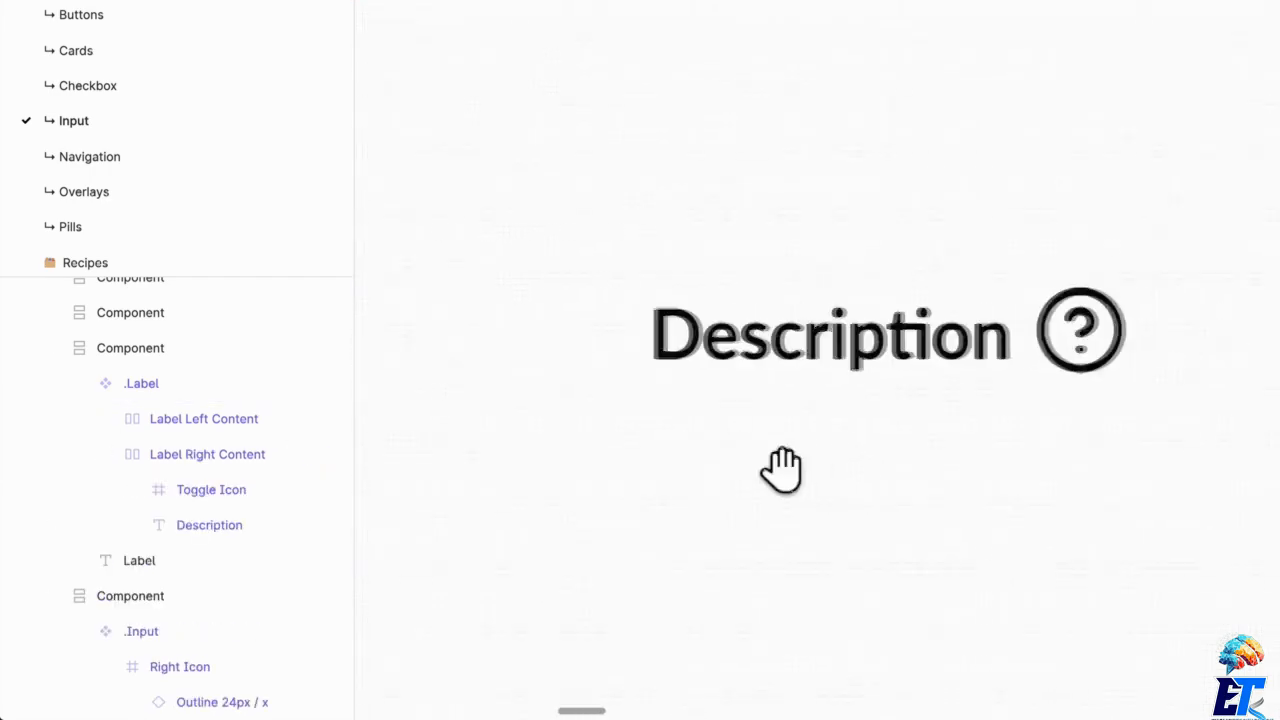
click(823, 362)
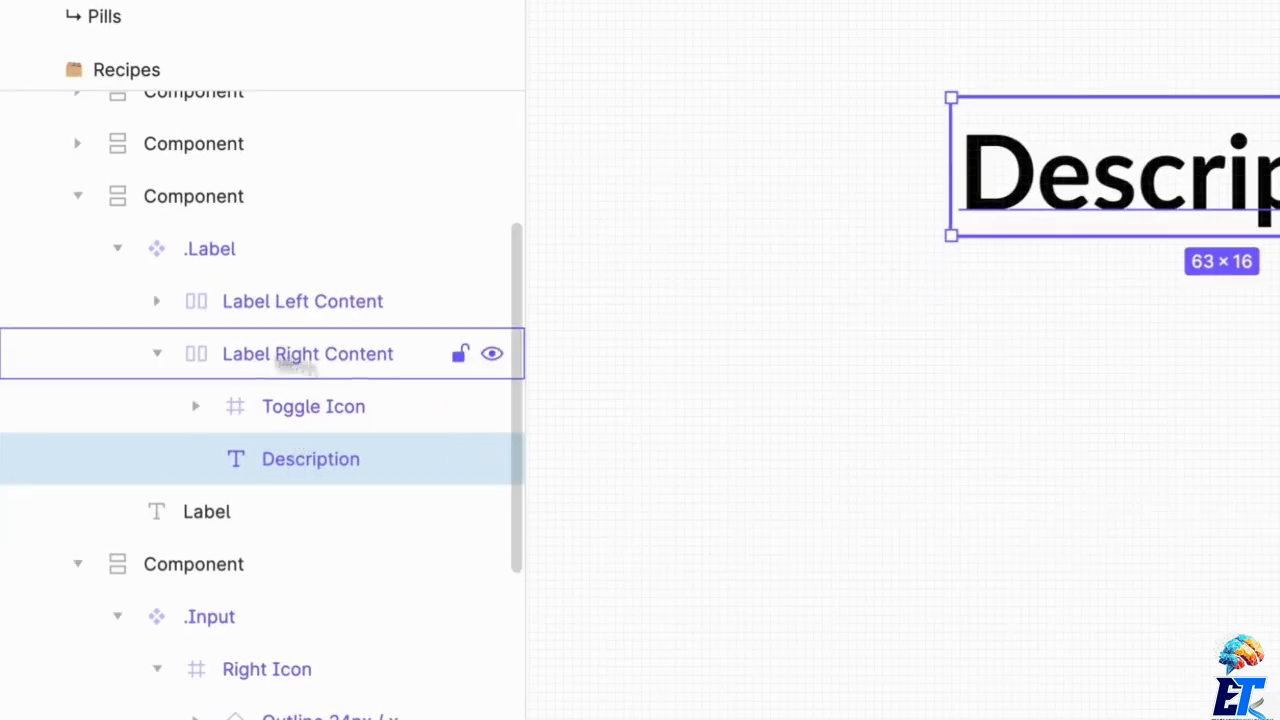
click(330, 372)
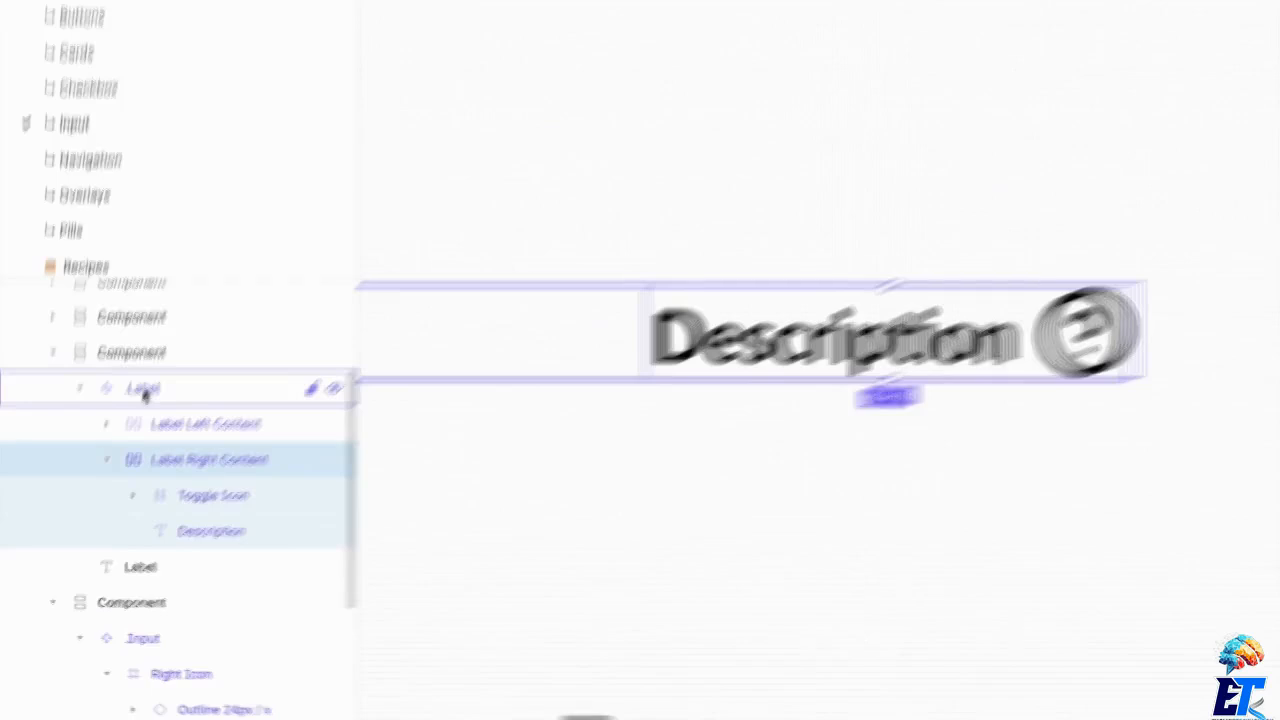
click(65, 441)
Step: Select the 4/100 text layer inside the .WordCounter component
scroll(543, 543, down, 5)
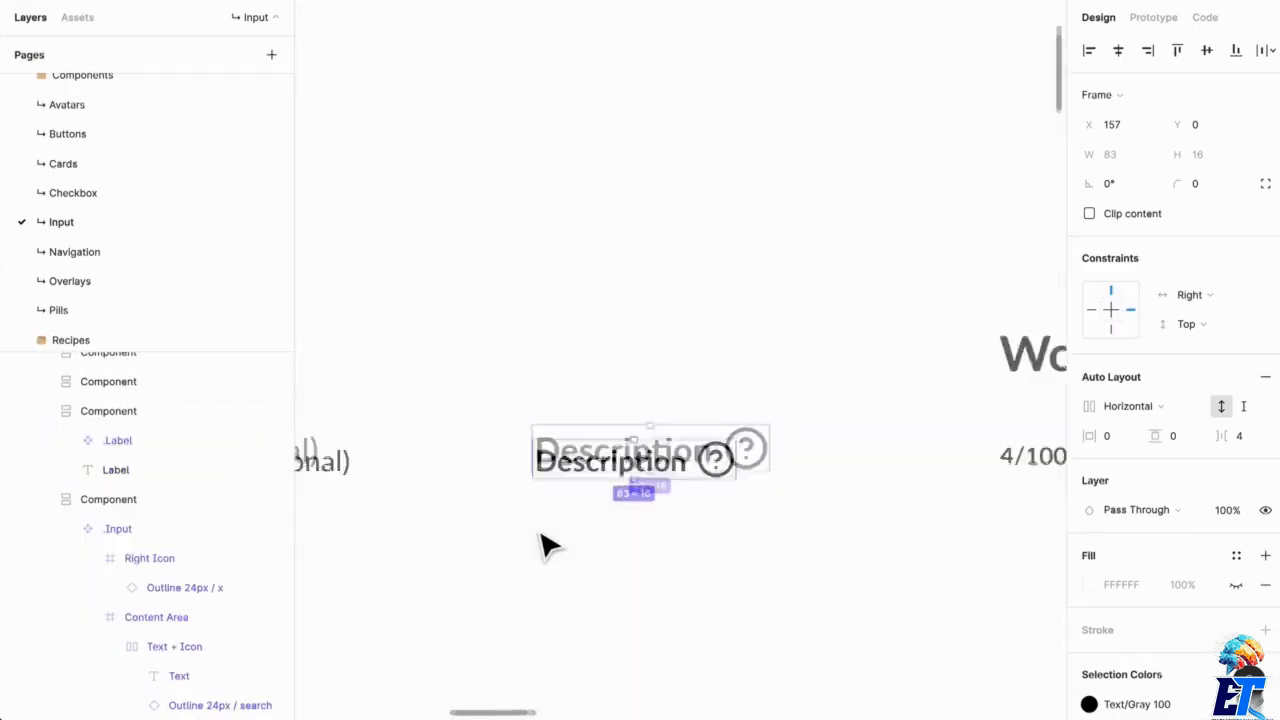
scroll(470, 500, right, 4)
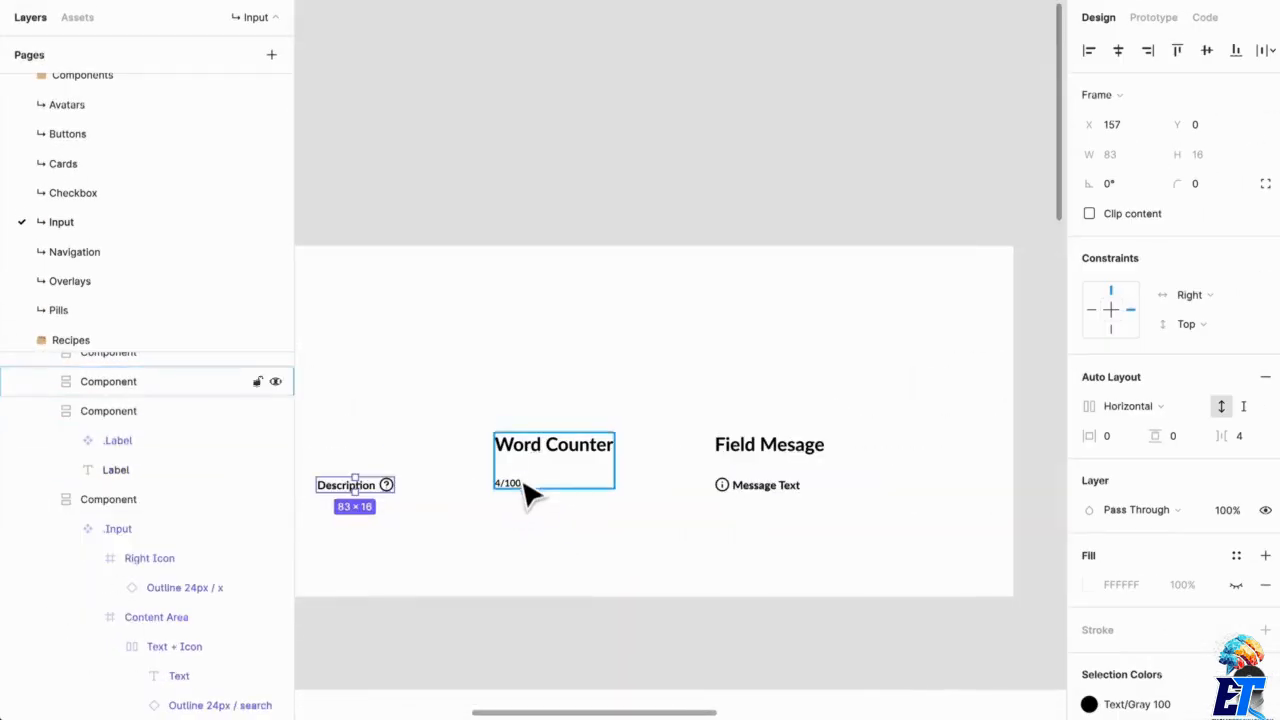
click(521, 491)
double_click(521, 491)
scroll(523, 495, up, 5)
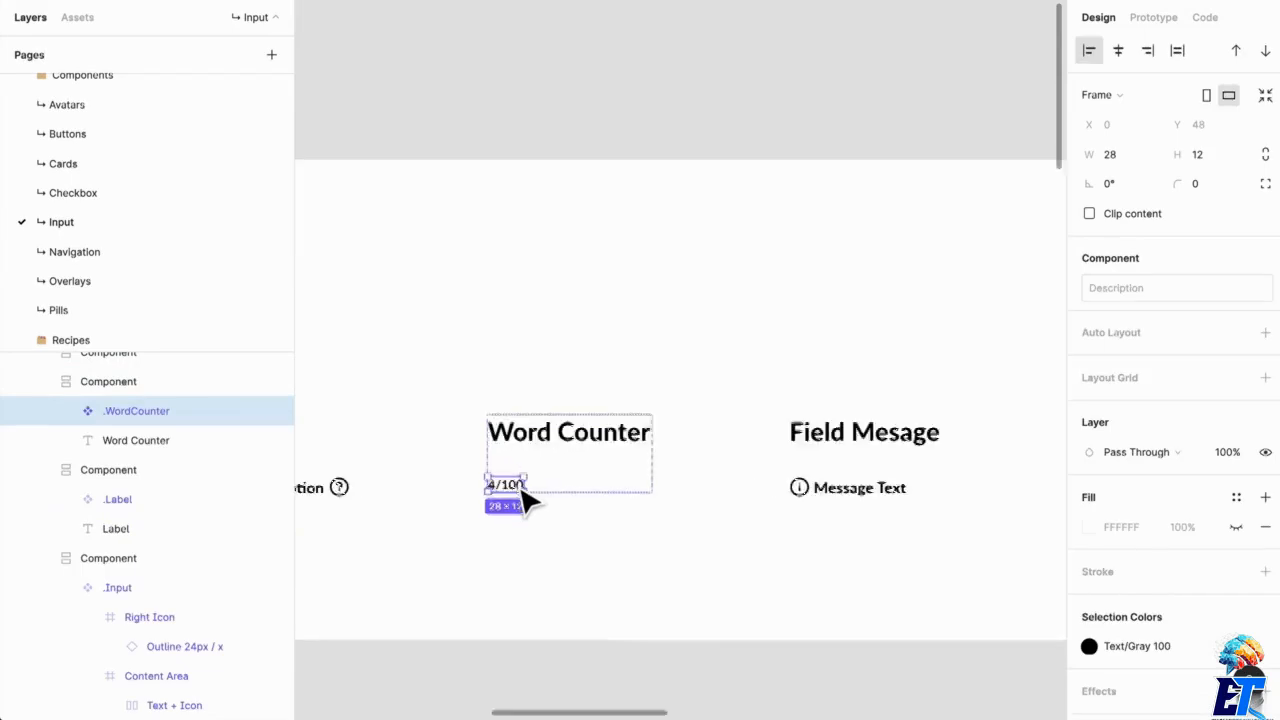
double_click(524, 495)
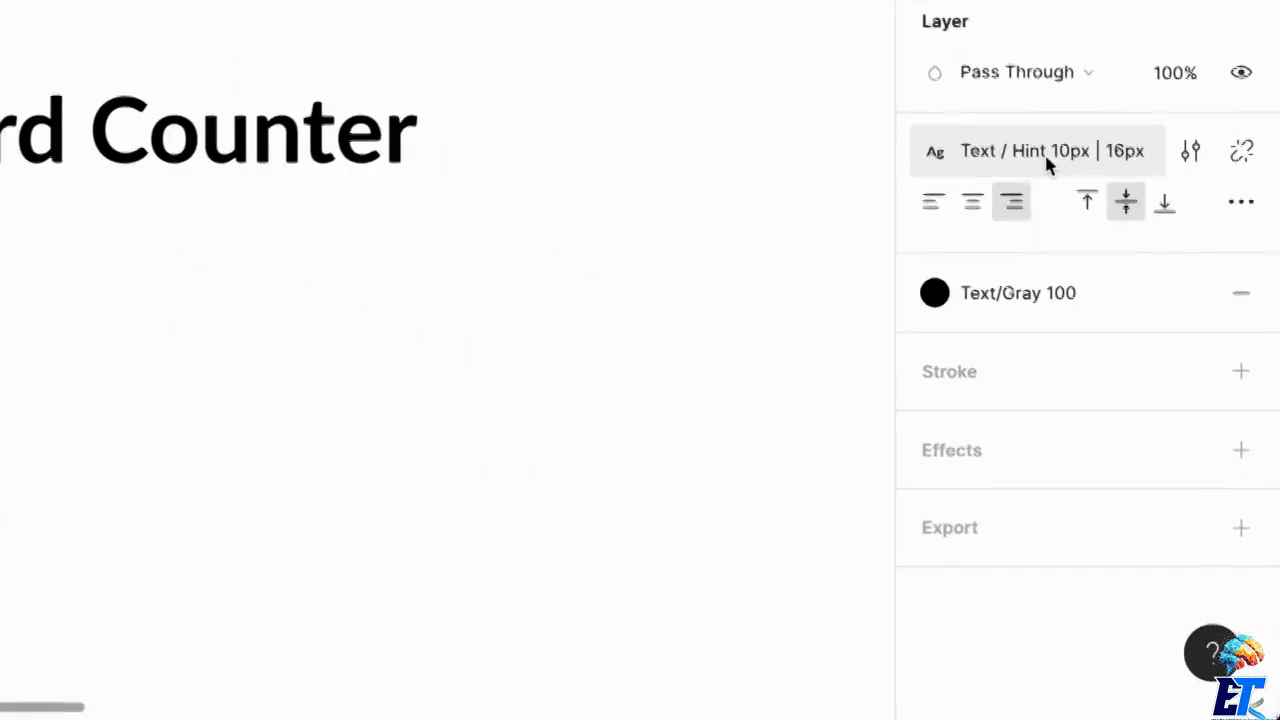
Step: Try the Body Sm 12px | 16px text style on the word counter text, and undo it
click(1026, 172)
scroll(997, 297, up, 1)
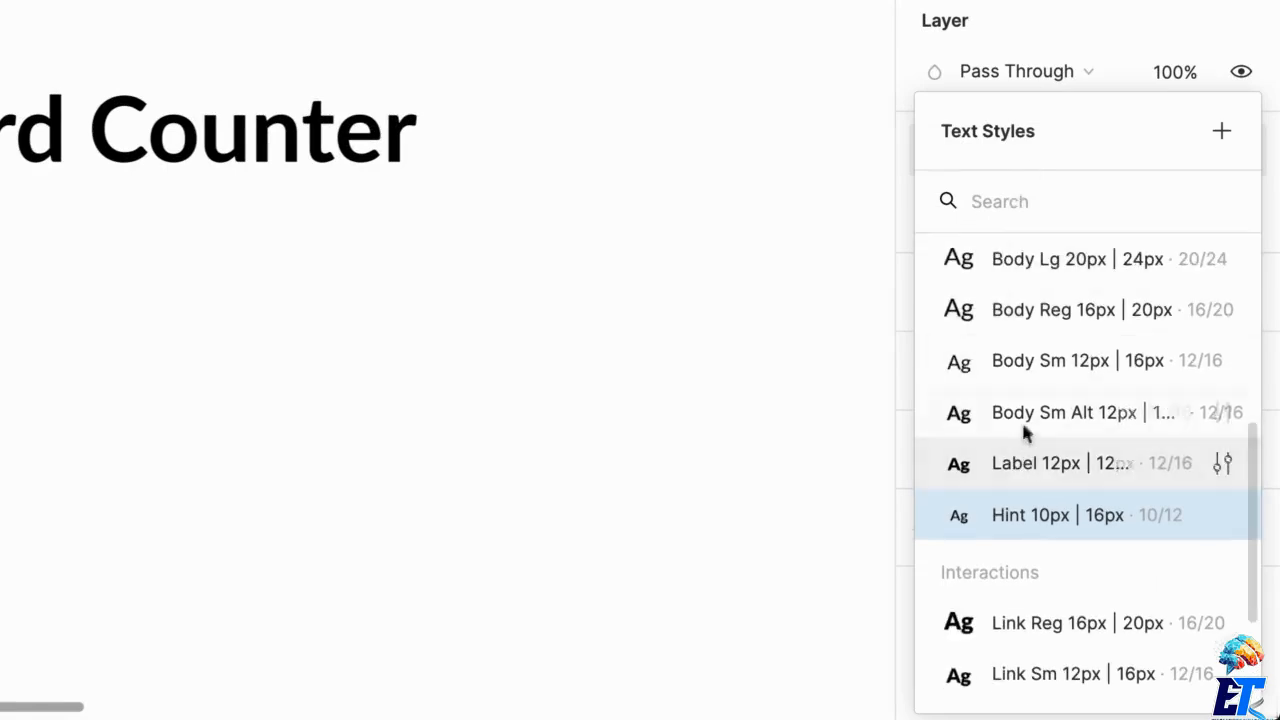
click(1042, 364)
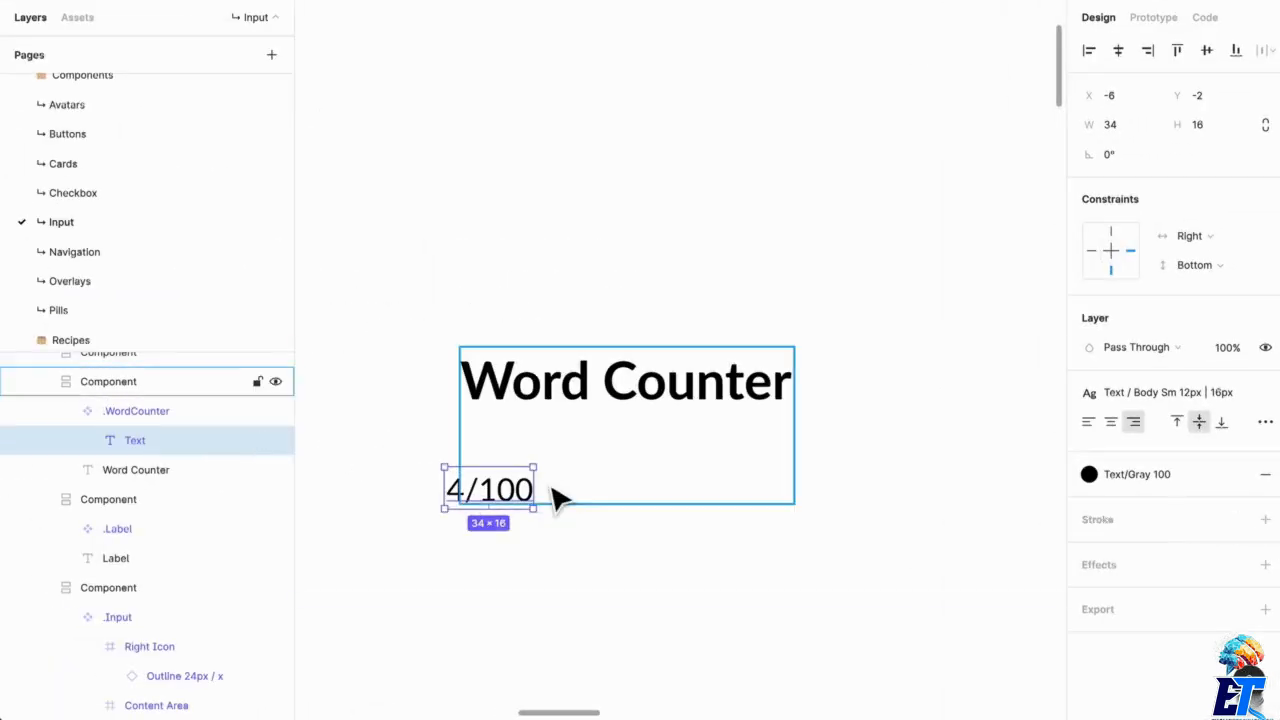
key(ctrl+z)
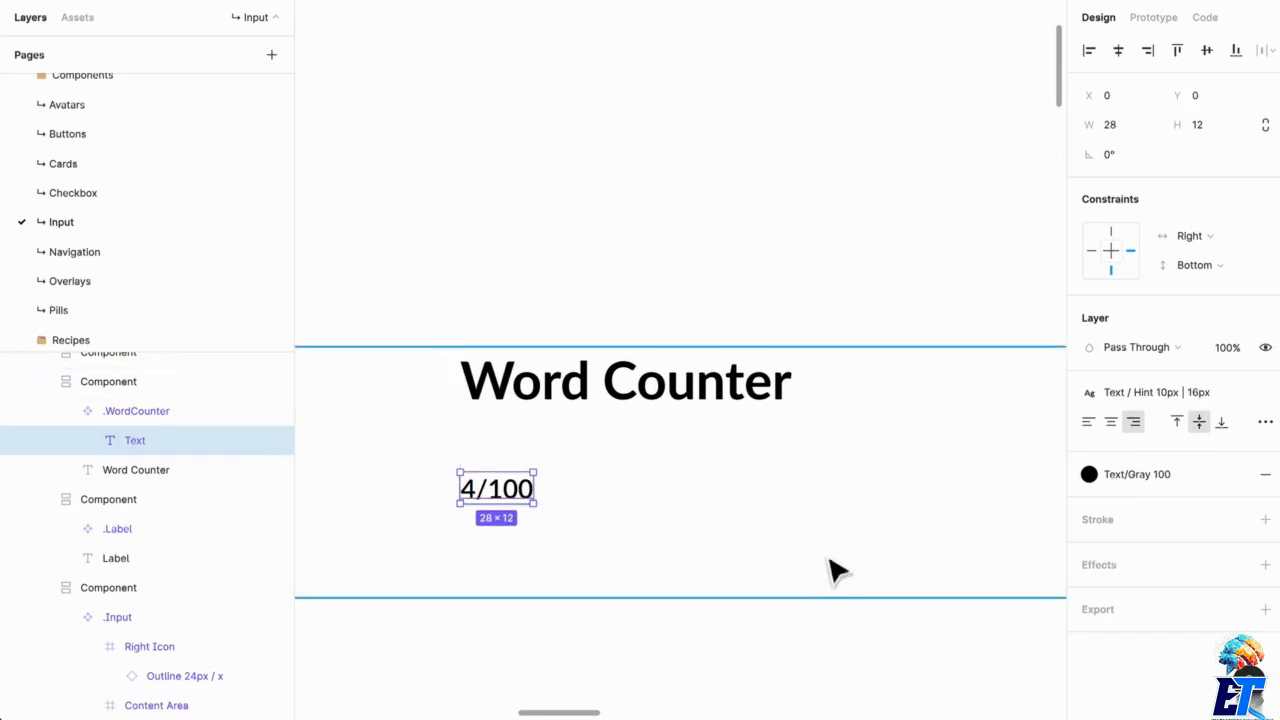
Step: Inspect the .FieldMessage component by expanding its Message Icon frame and selecting the Message Text layer
click(838, 567)
scroll(886, 574, right, 5)
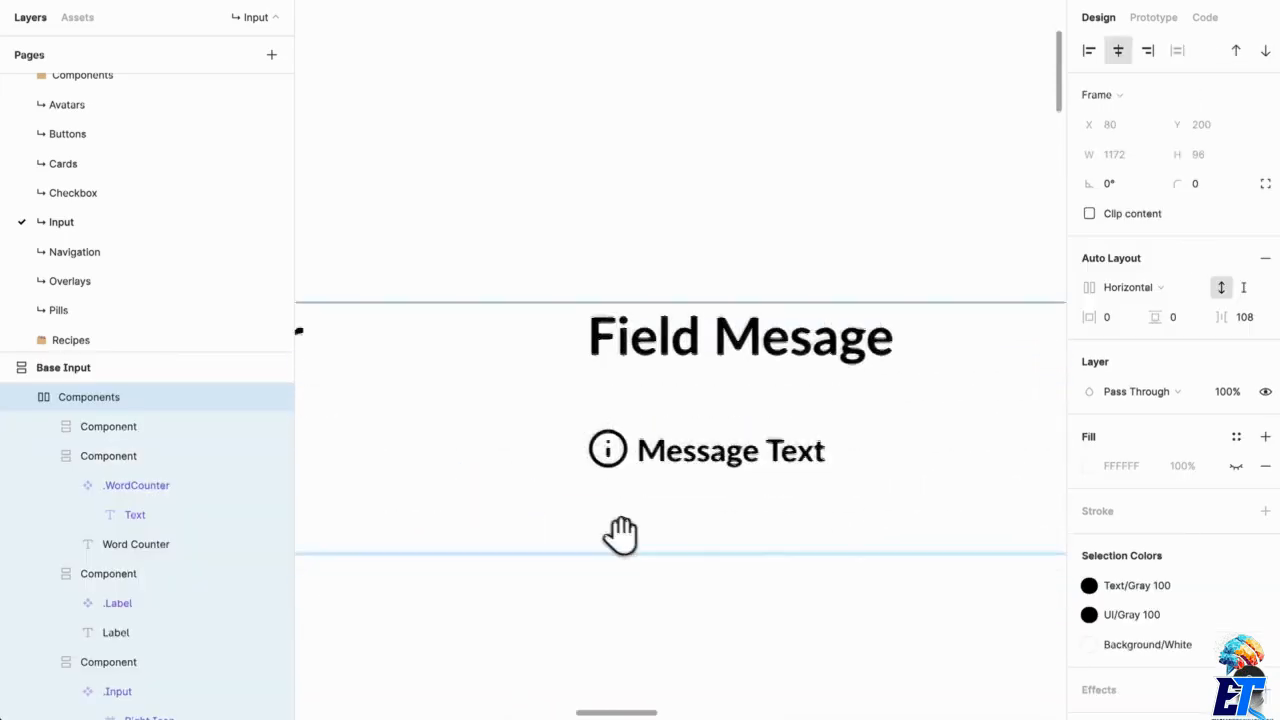
double_click(716, 456)
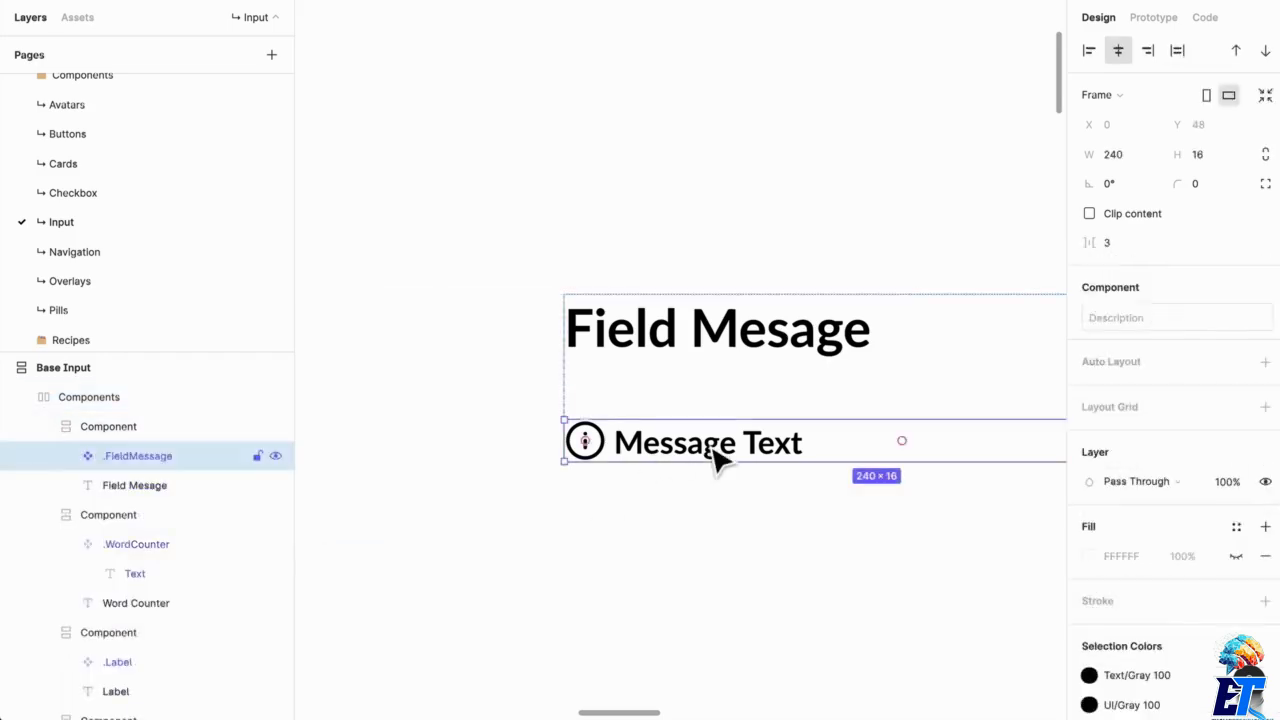
double_click(716, 456)
click(172, 450)
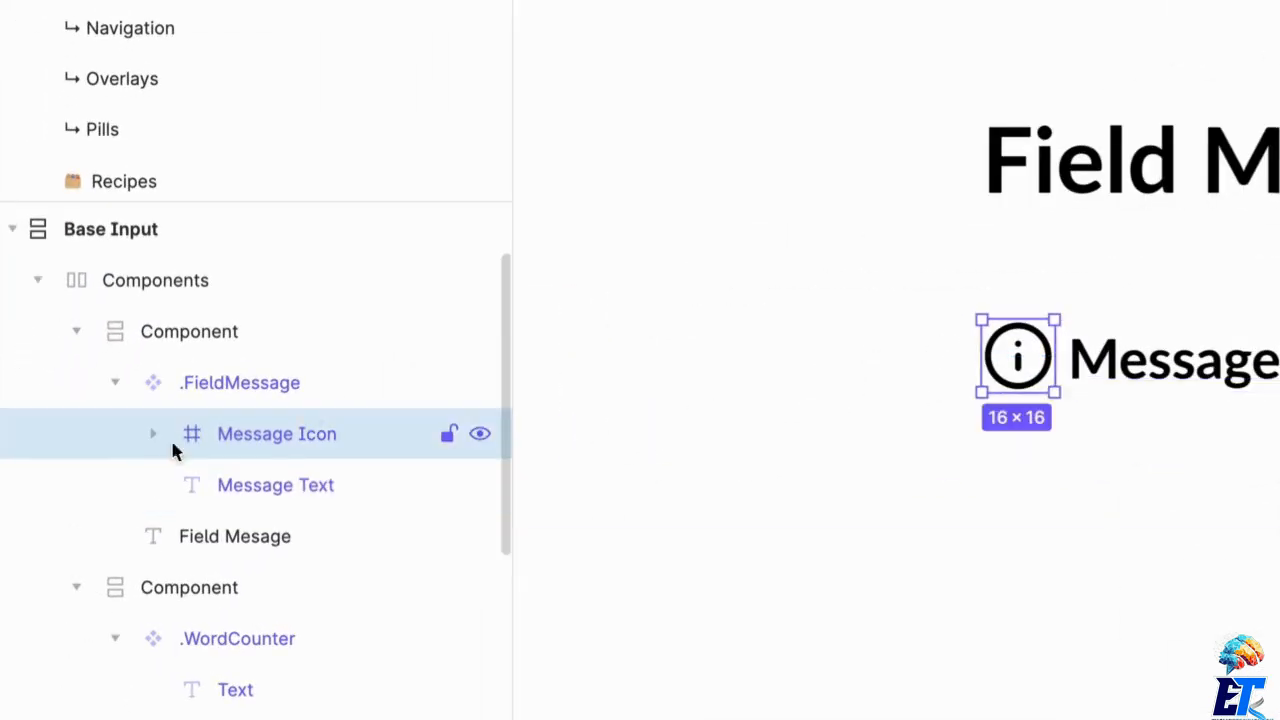
click(155, 434)
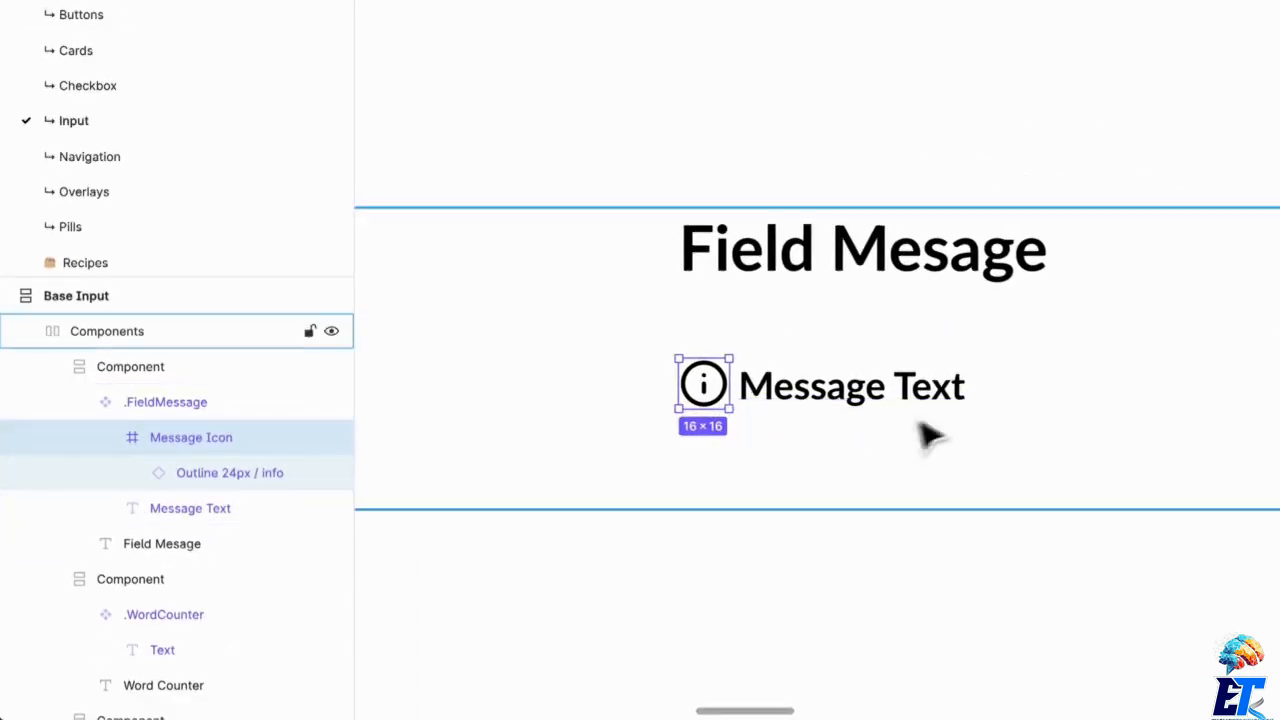
click(967, 411)
drag(1091, 413, 686, 440)
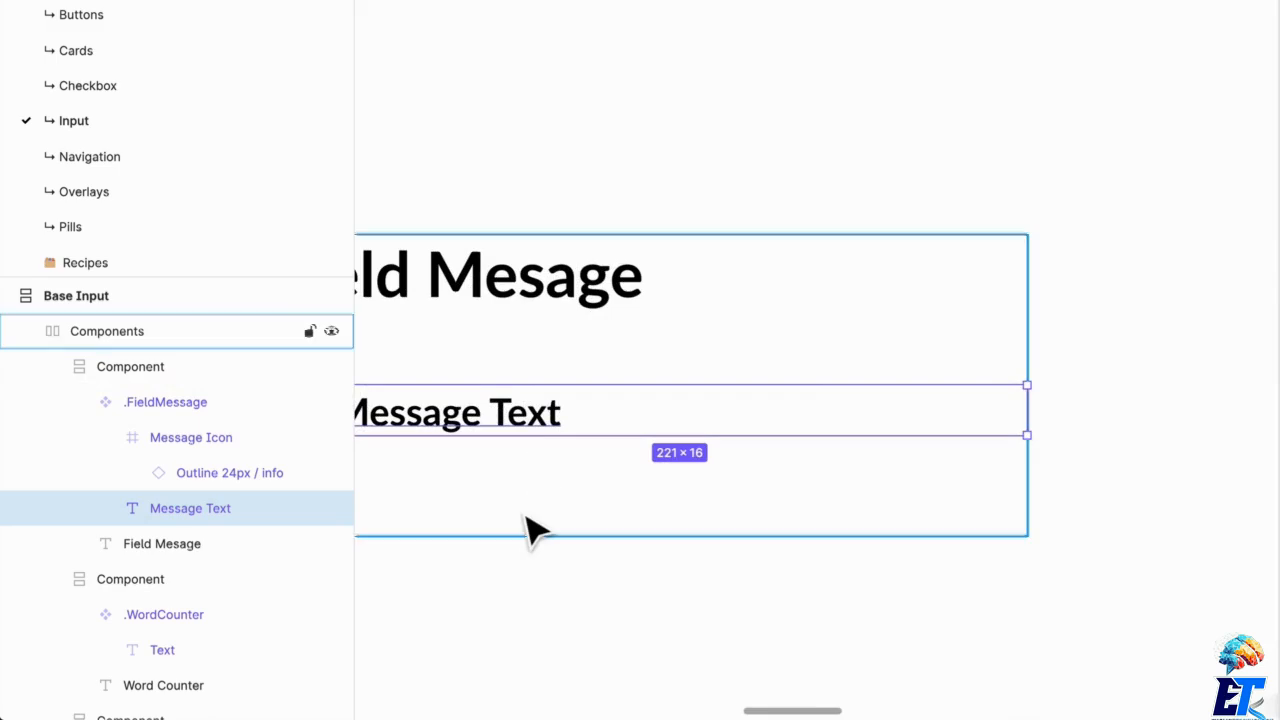
Step: Try narrowing the Message Text layer to 100 px wide, undo the resize, and clear the selection
drag(528, 528, 717, 514)
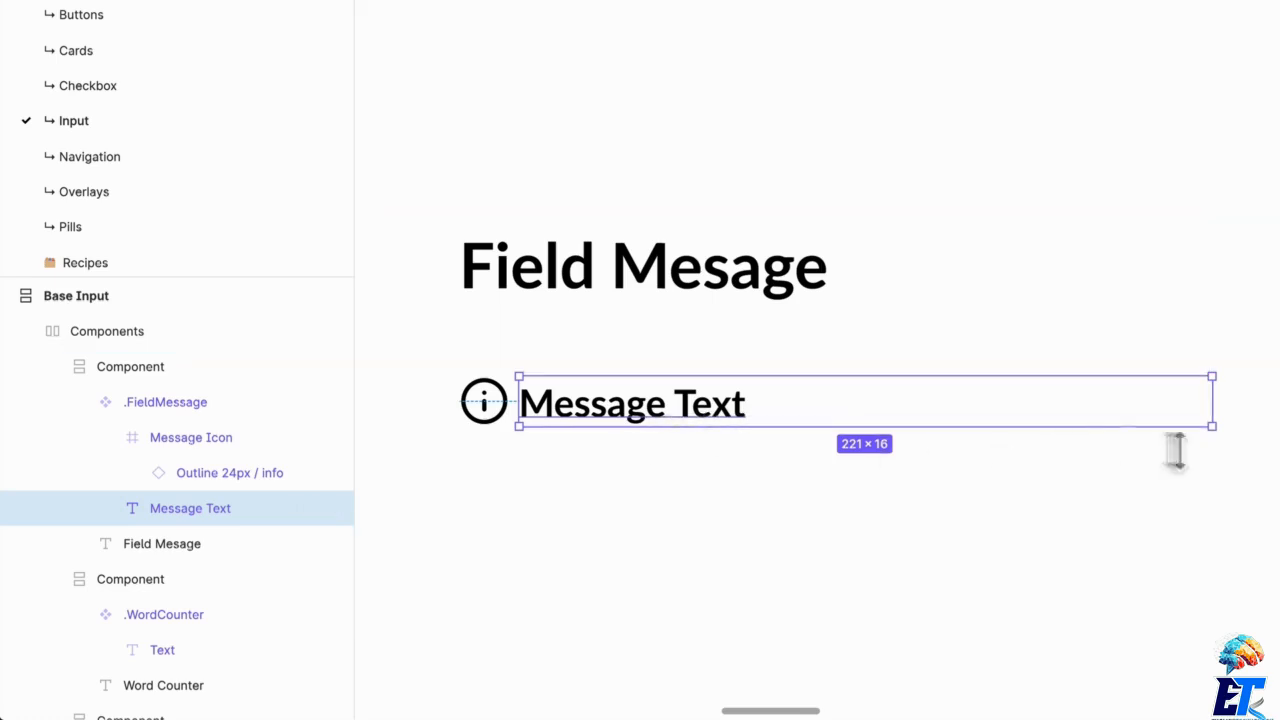
drag(1237, 428, 851, 436)
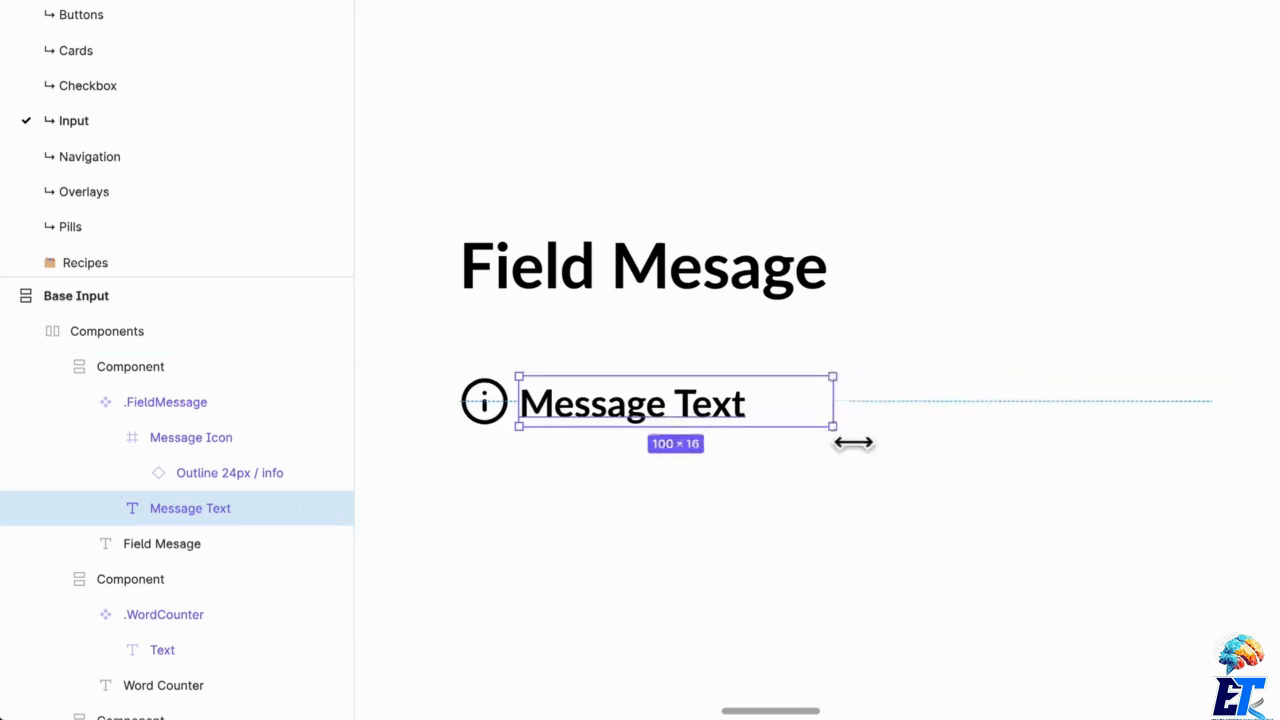
key(ctrl+z)
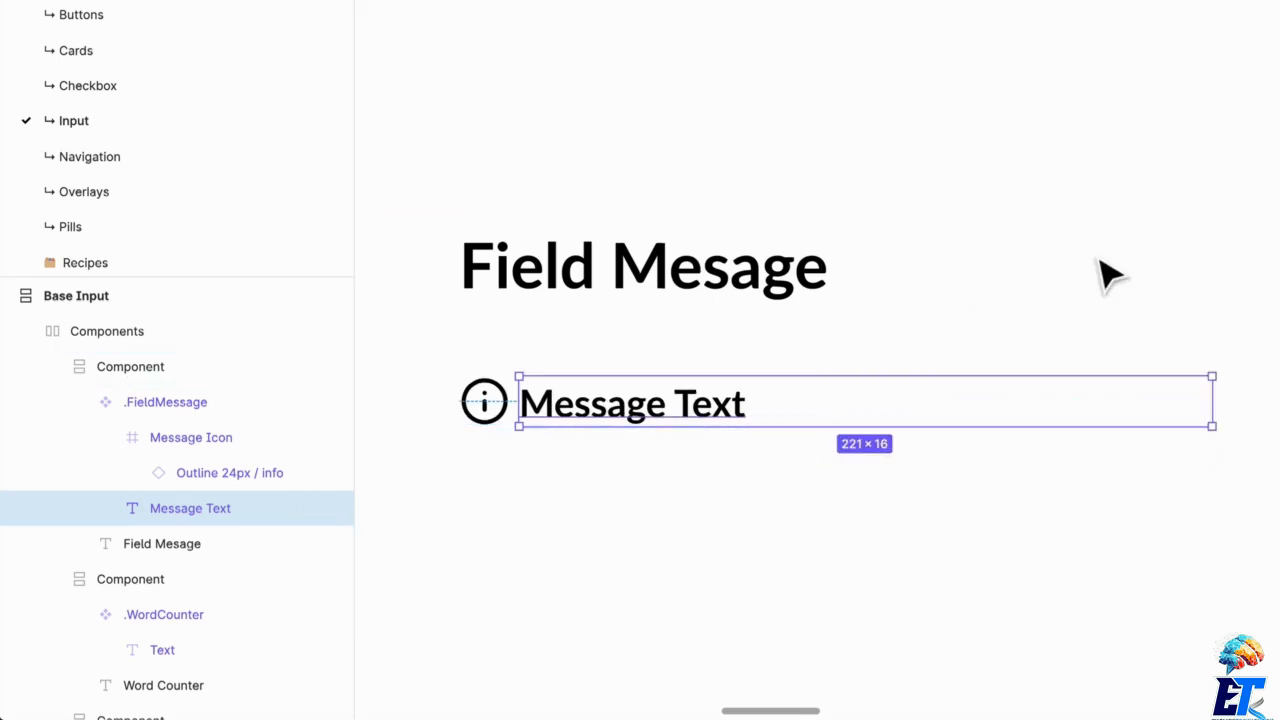
click(1035, 590)
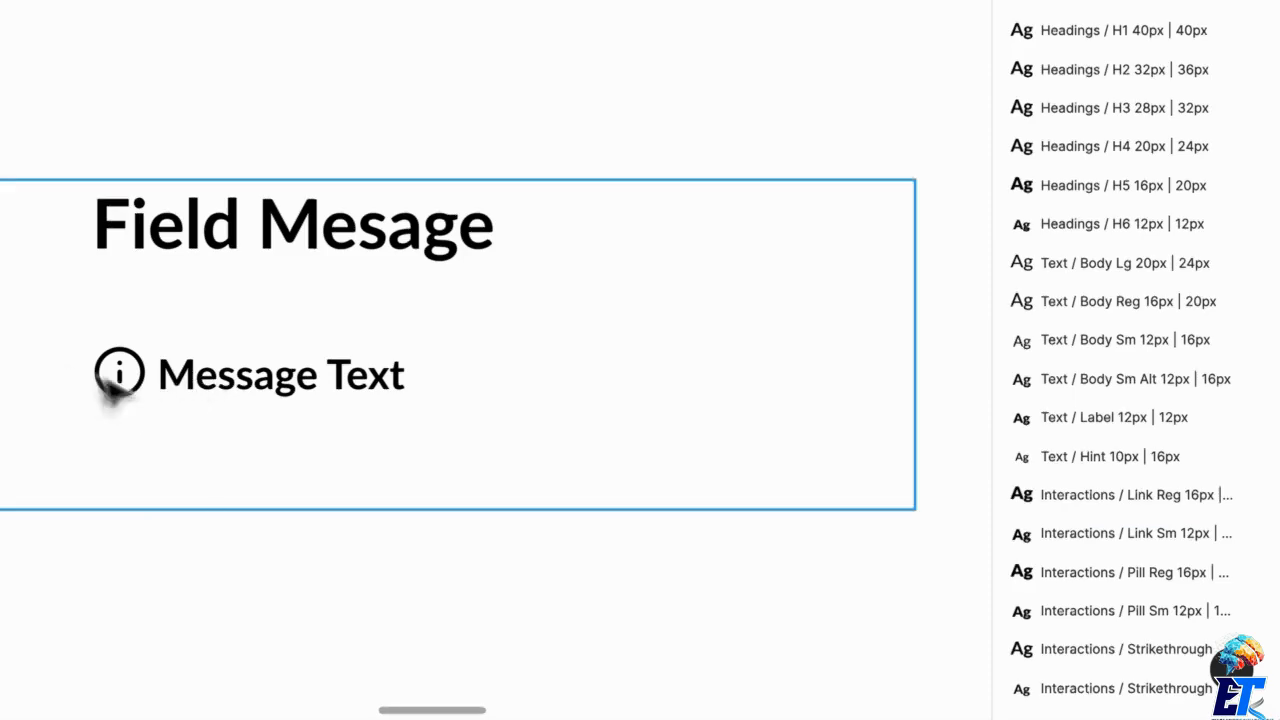
Step: Inspect the .Label component by selecting Label Right Content, Label Left Content, its Optional Indicator, and the Description text
drag(590, 393, 1118, 341)
drag(310, 370, 898, 358)
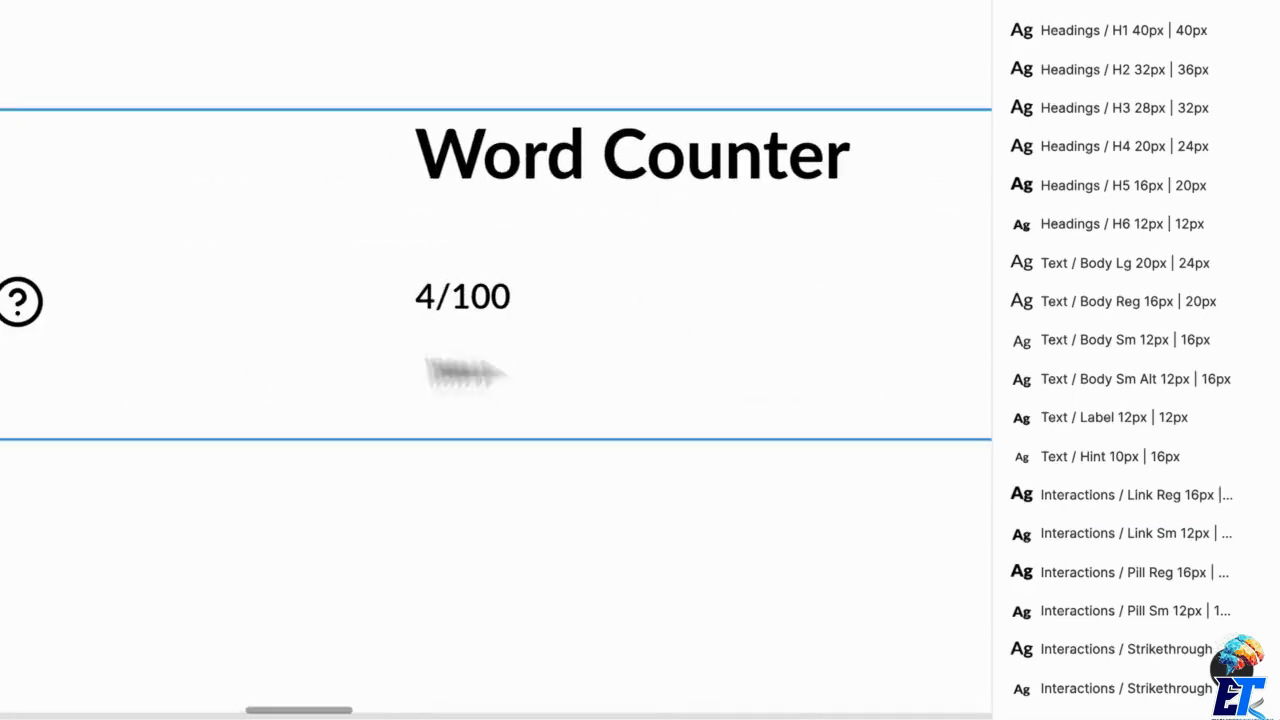
drag(300, 371, 843, 359)
drag(456, 365, 716, 358)
click(767, 287)
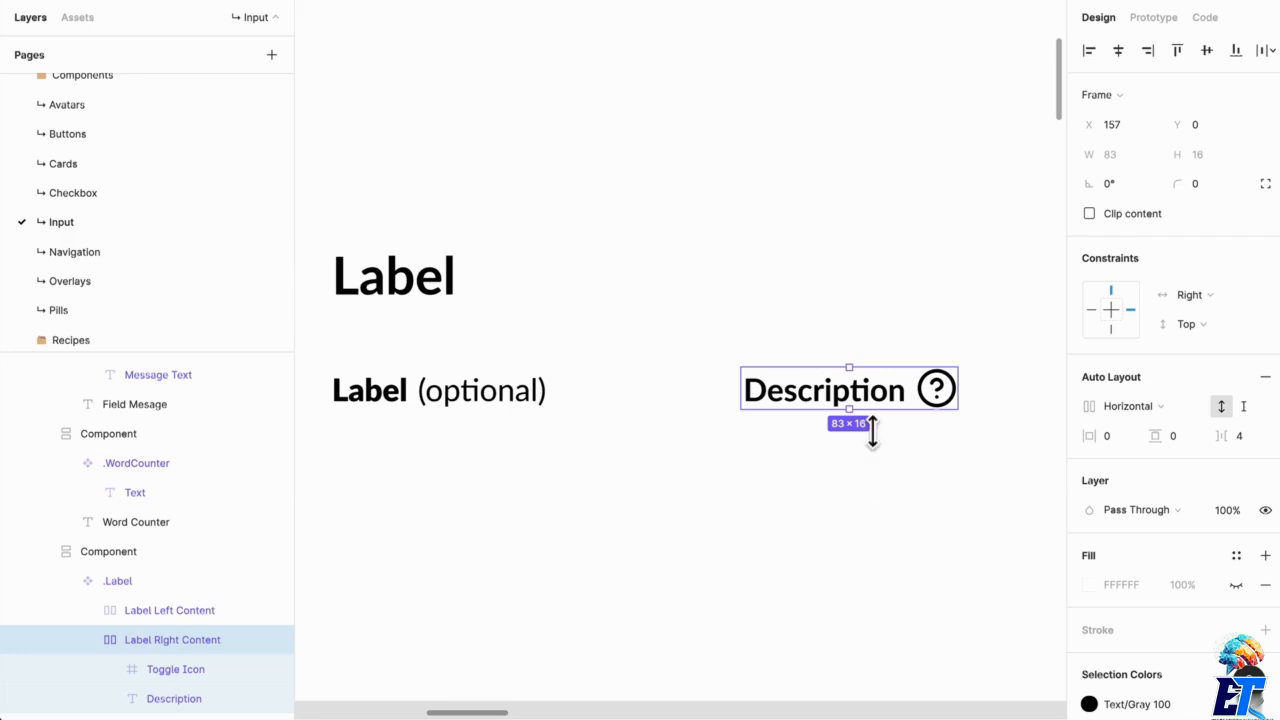
click(516, 420)
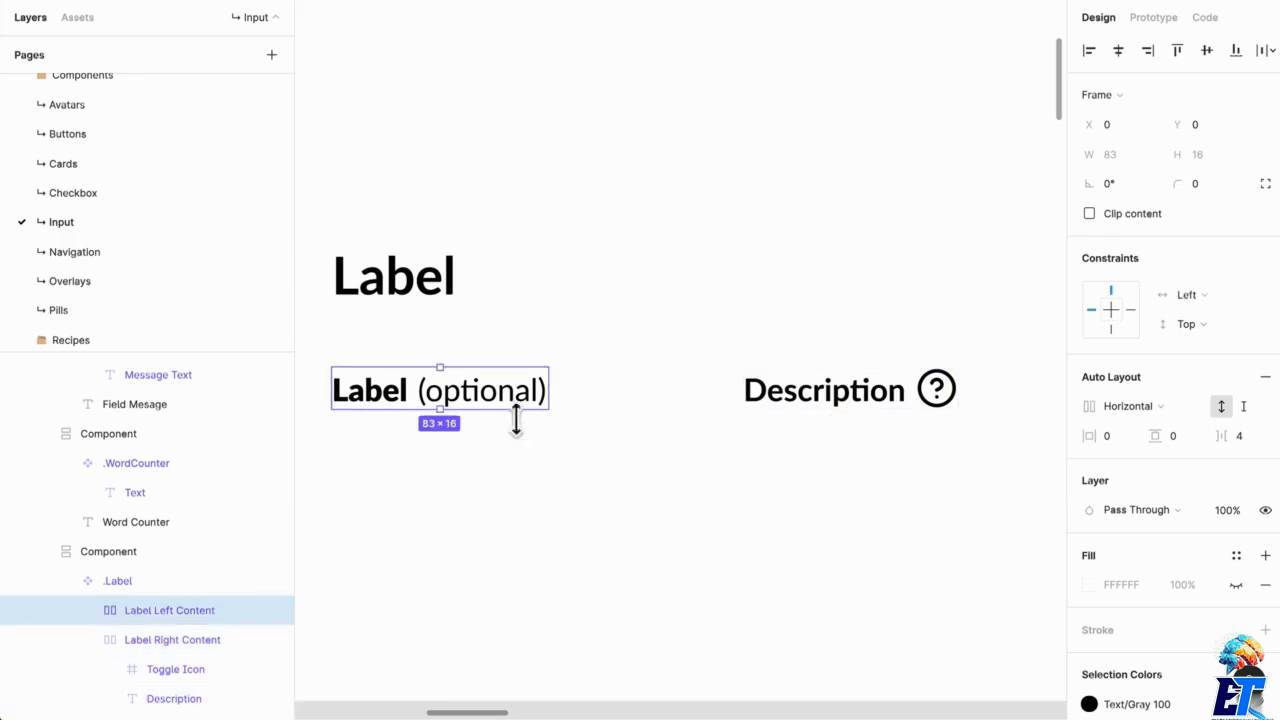
double_click(522, 405)
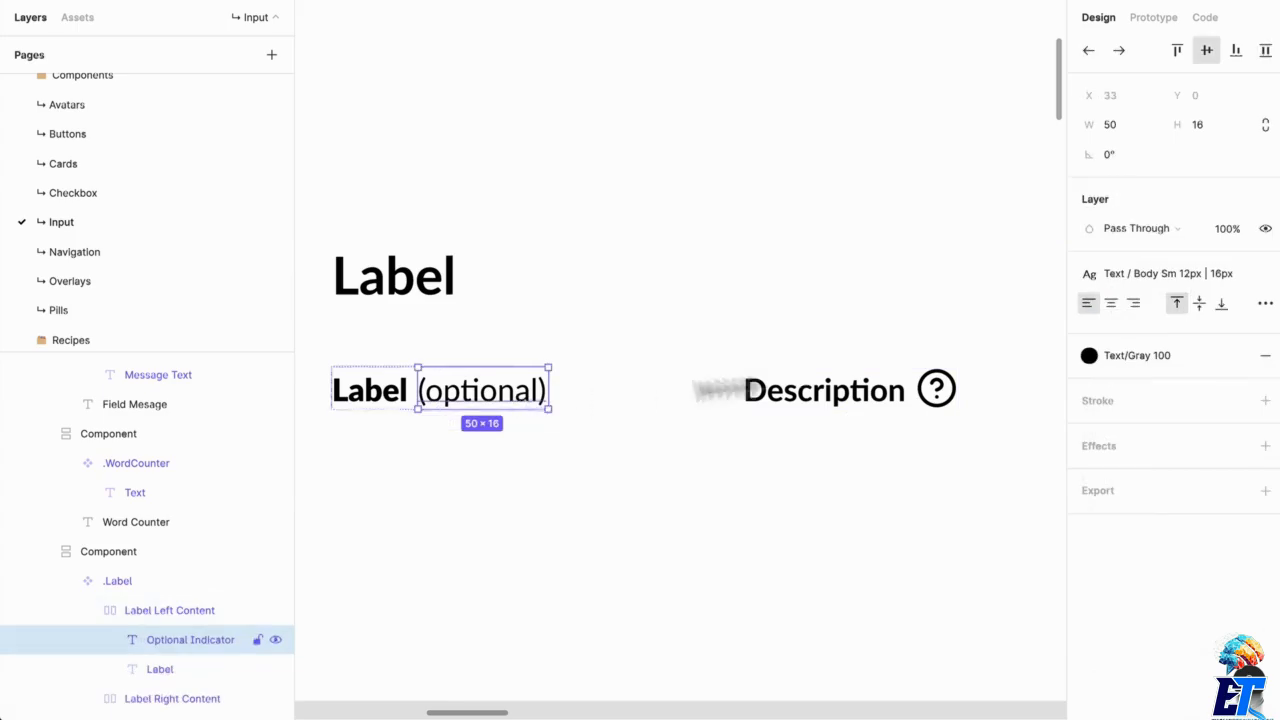
double_click(857, 410)
Step: Drill into the Placeholder Unselected component of the Input frame and select its nested .Input instance
scroll(651, 482, down, 3)
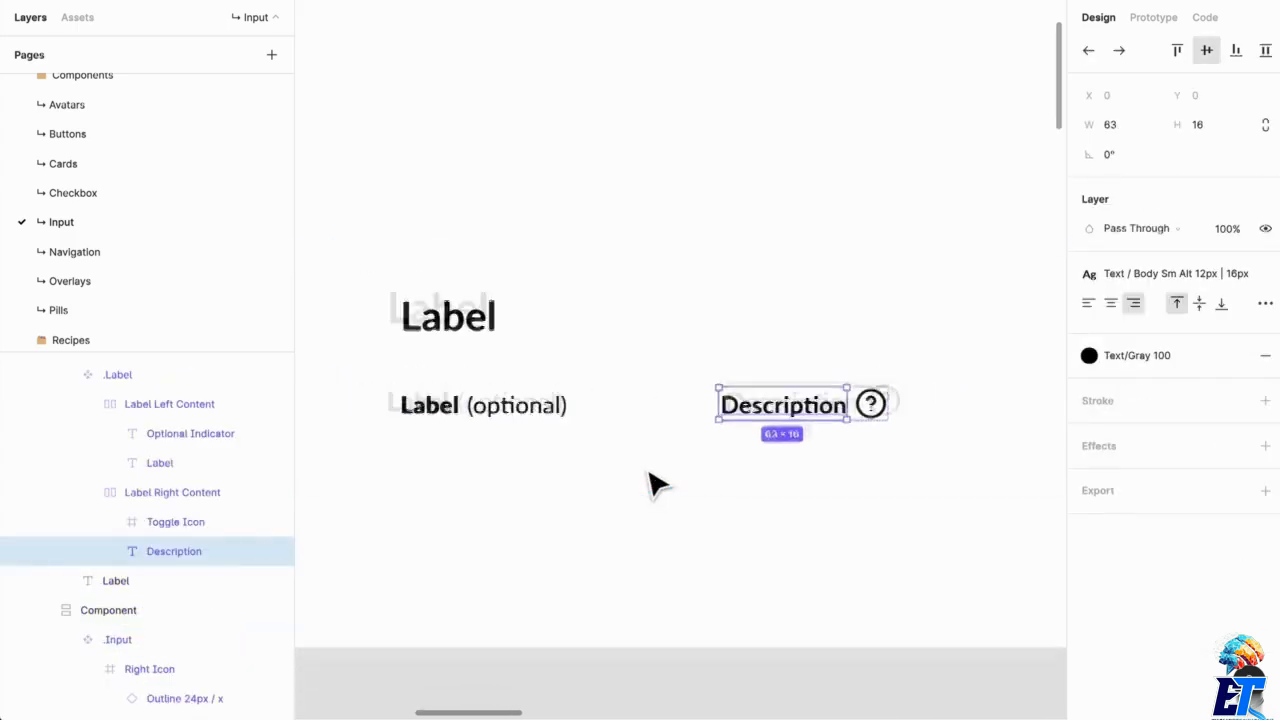
drag(660, 482, 1120, 280)
scroll(773, 458, down, 3)
drag(614, 537, 625, 203)
drag(689, 337, 723, 251)
scroll(594, 212, down, 2)
scroll(591, 212, up, 4)
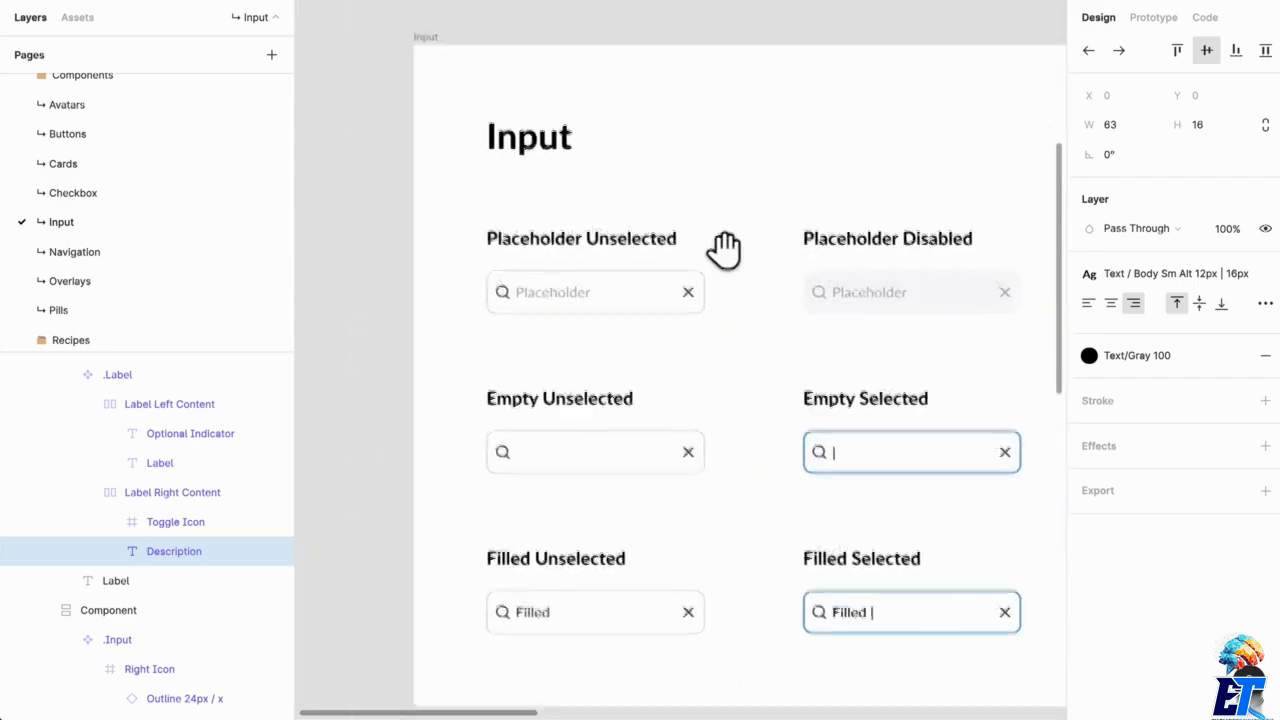
click(645, 311)
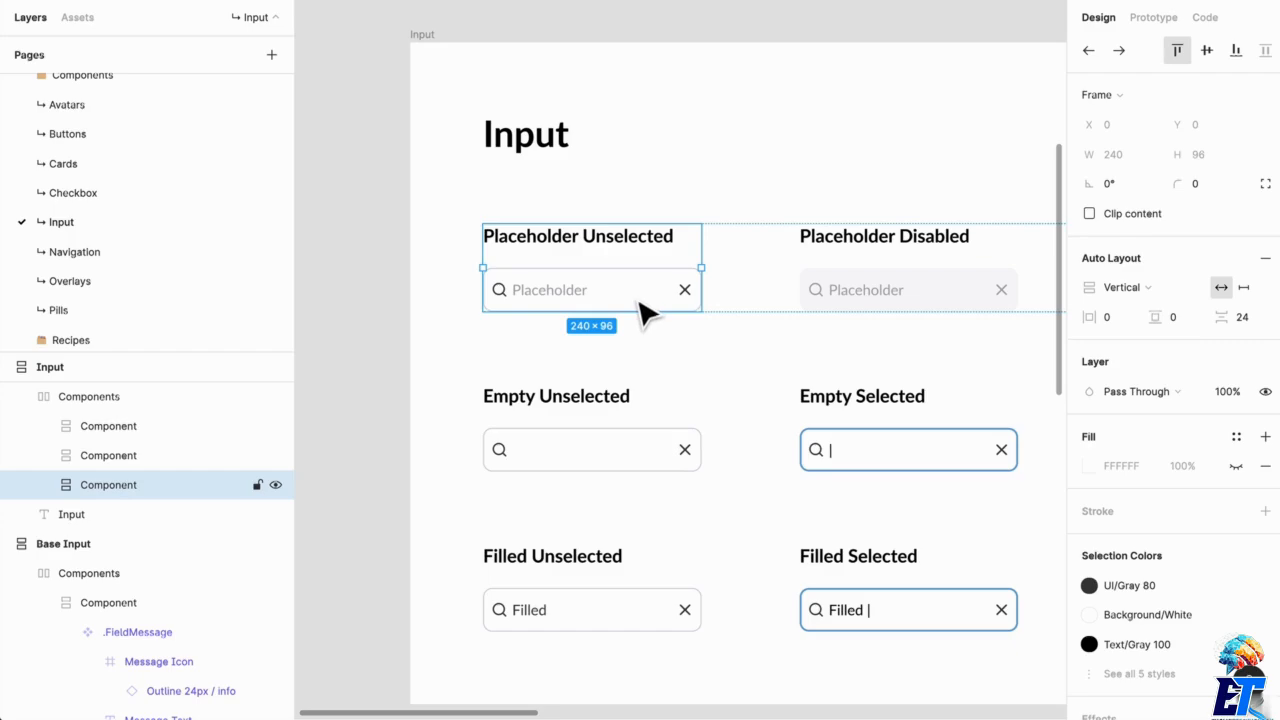
double_click(645, 311)
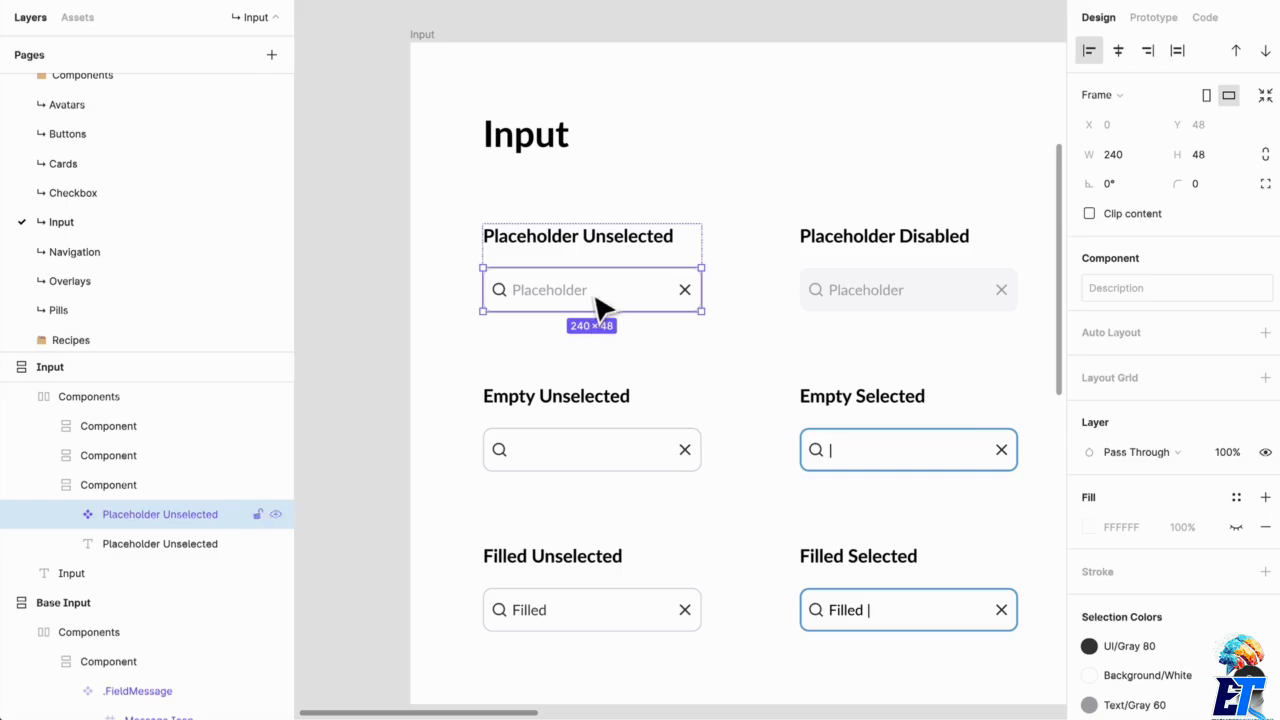
double_click(598, 305)
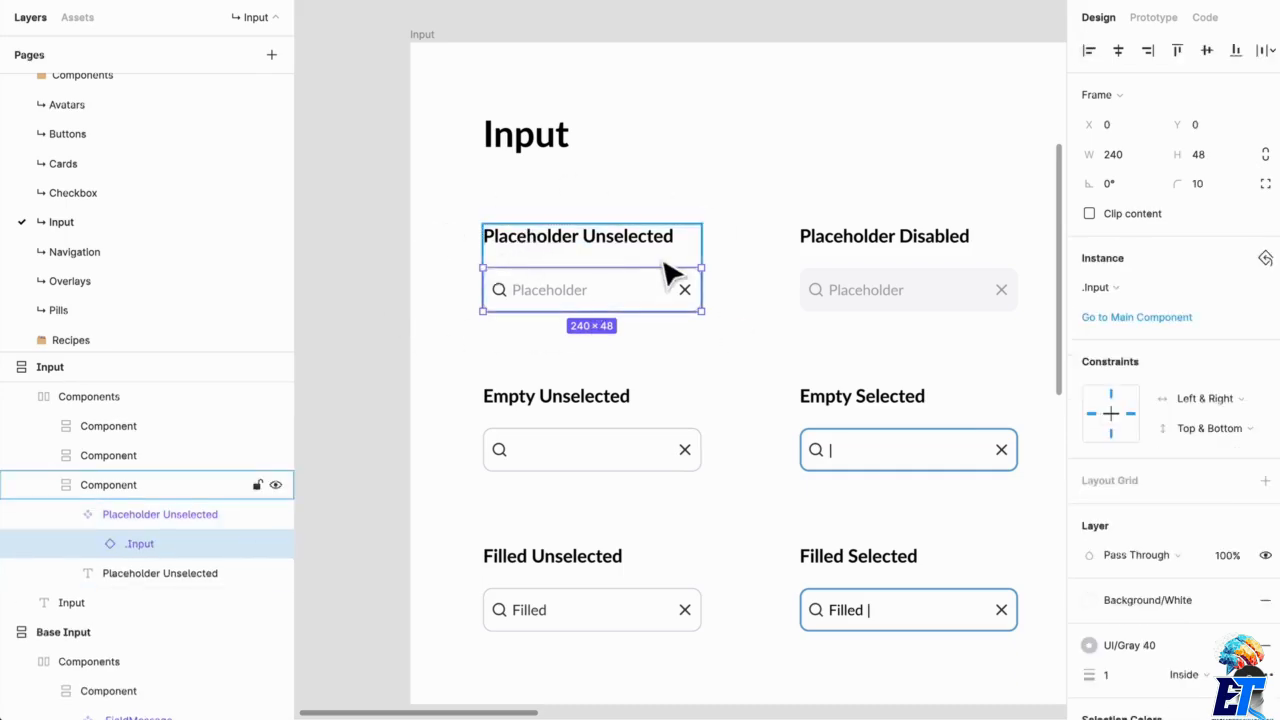
Step: Examine the placeholder and empty input variants across the Input frame, including their disabled, selected and error states
scroll(665, 272, right, 5)
ctrl+scroll(470, 292, down, 2)
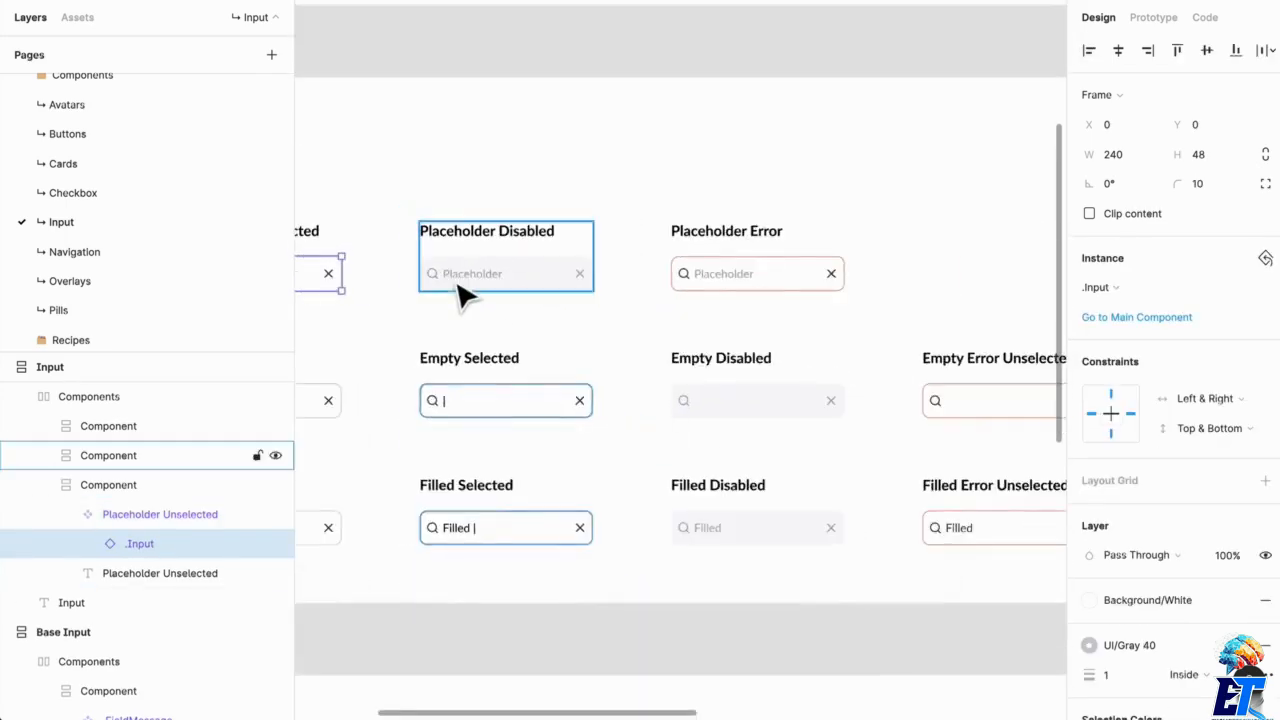
scroll(540, 280, left, 3)
scroll(857, 263, right, 8)
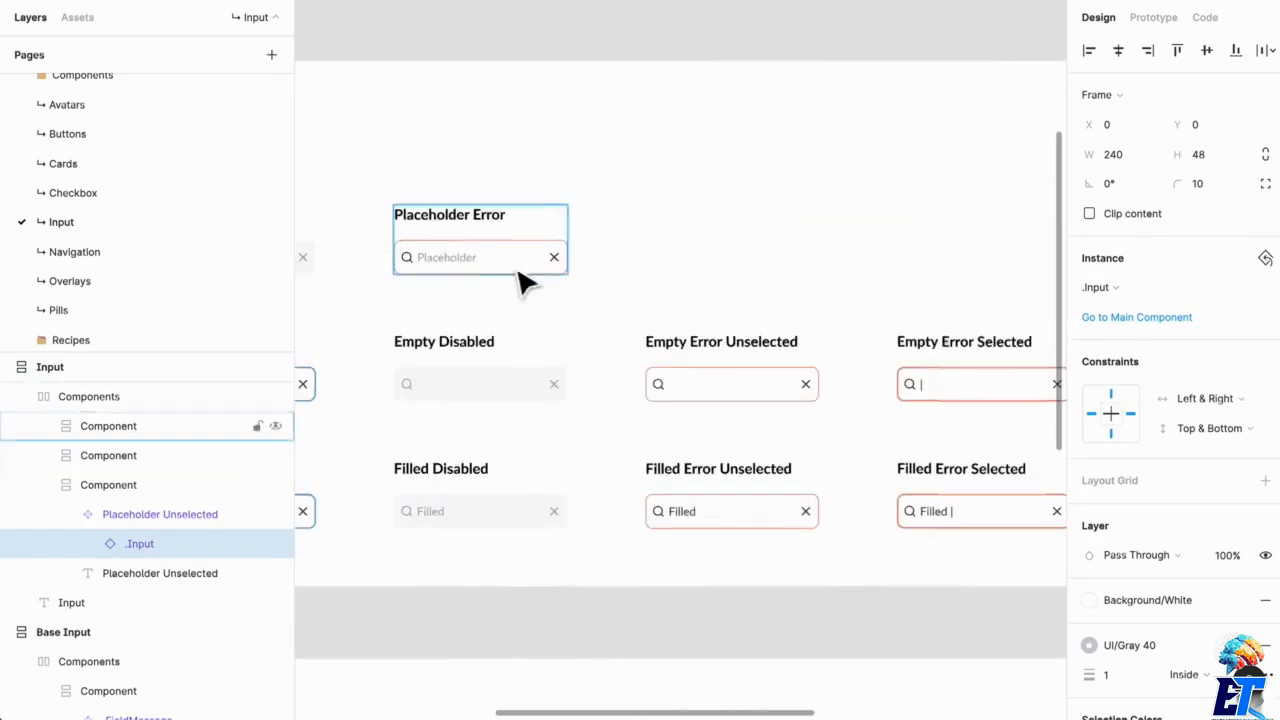
scroll(503, 274, left, 8)
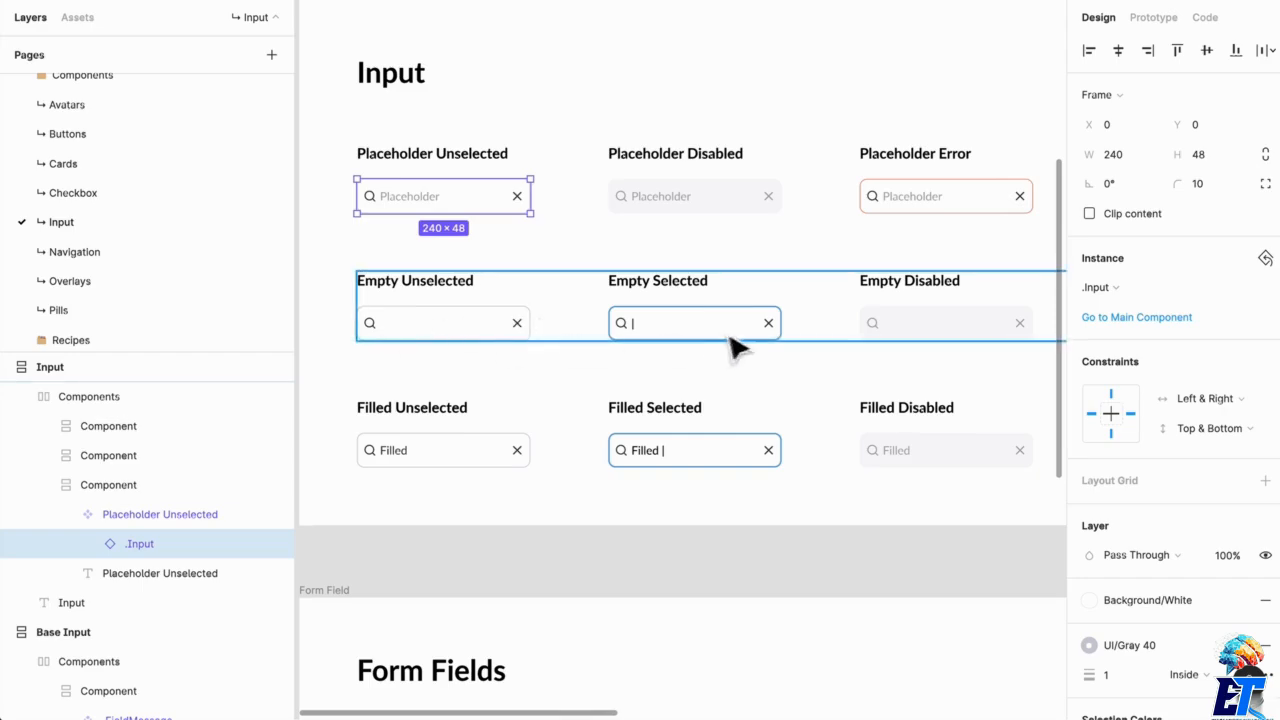
drag(734, 343, 688, 330)
scroll(688, 330, right, 8)
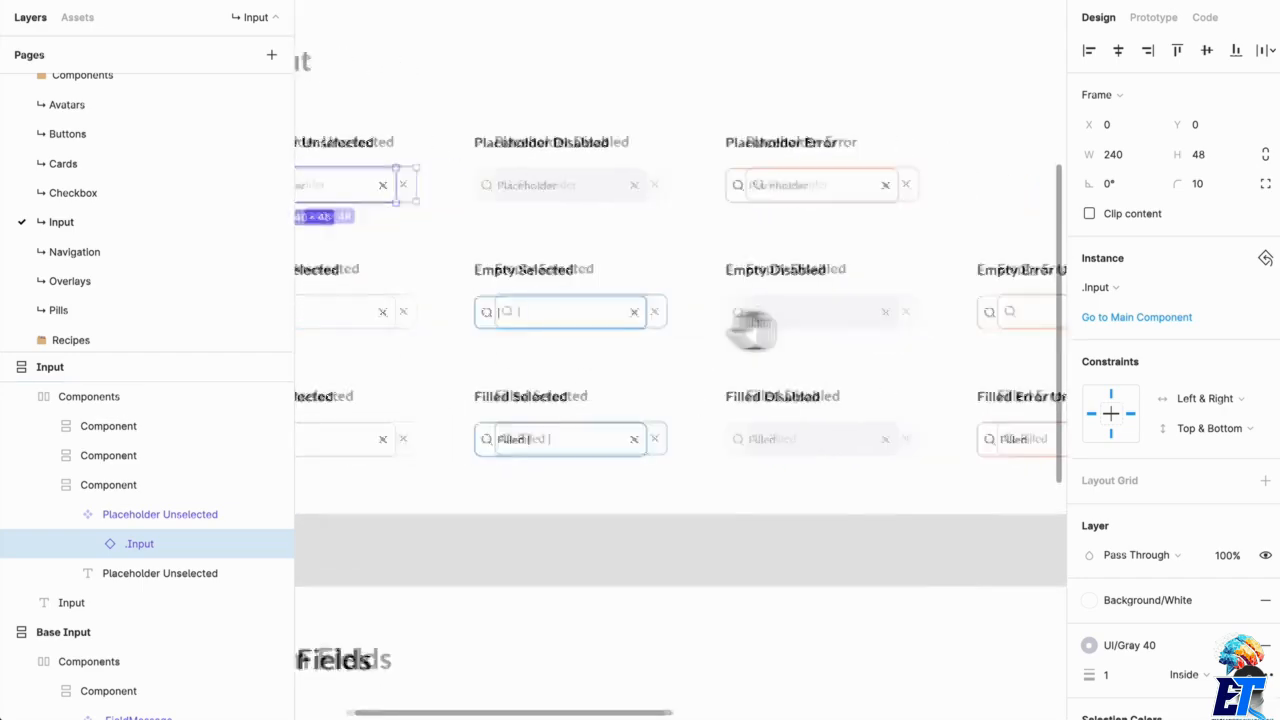
drag(883, 360, 655, 355)
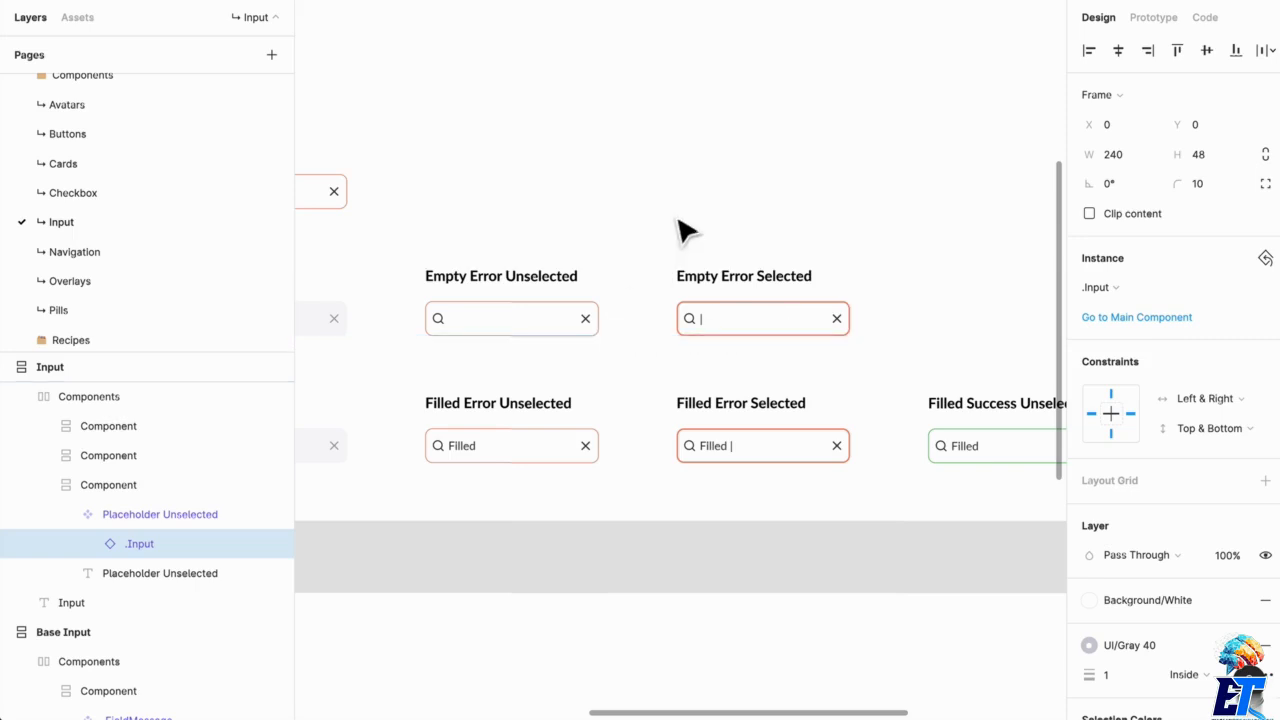
drag(531, 271, 811, 229)
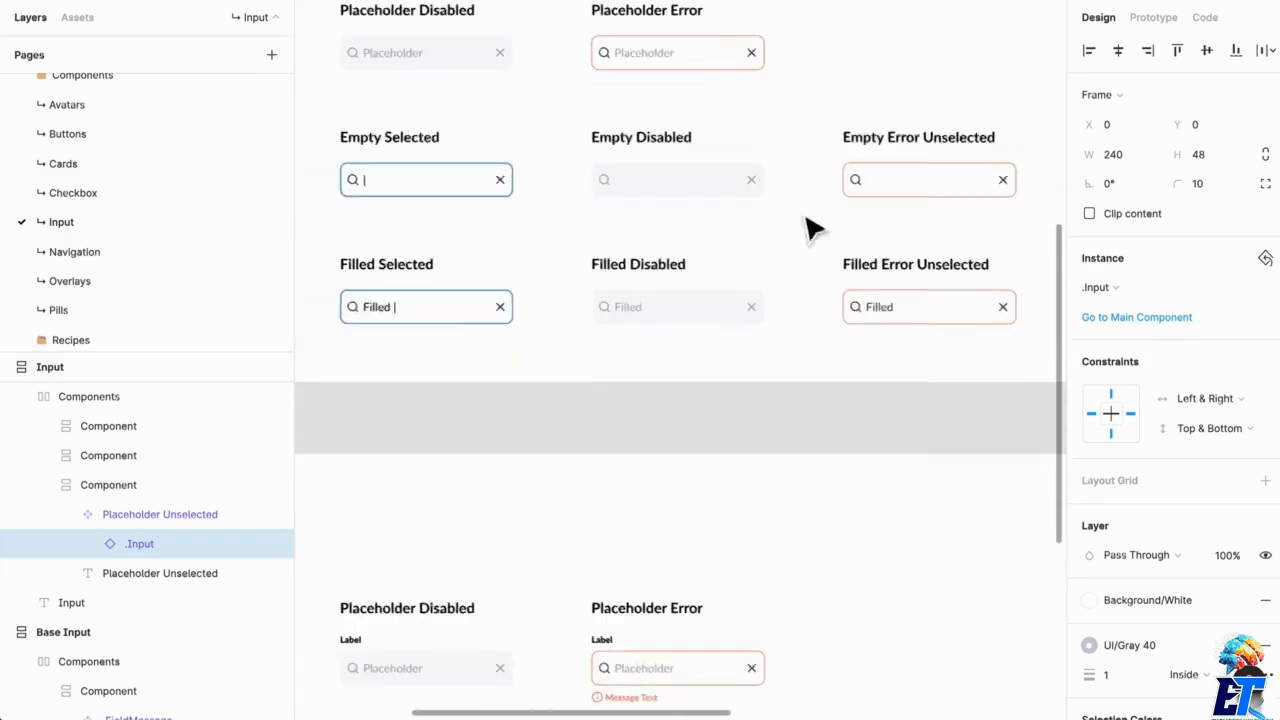
drag(420, 352, 751, 334)
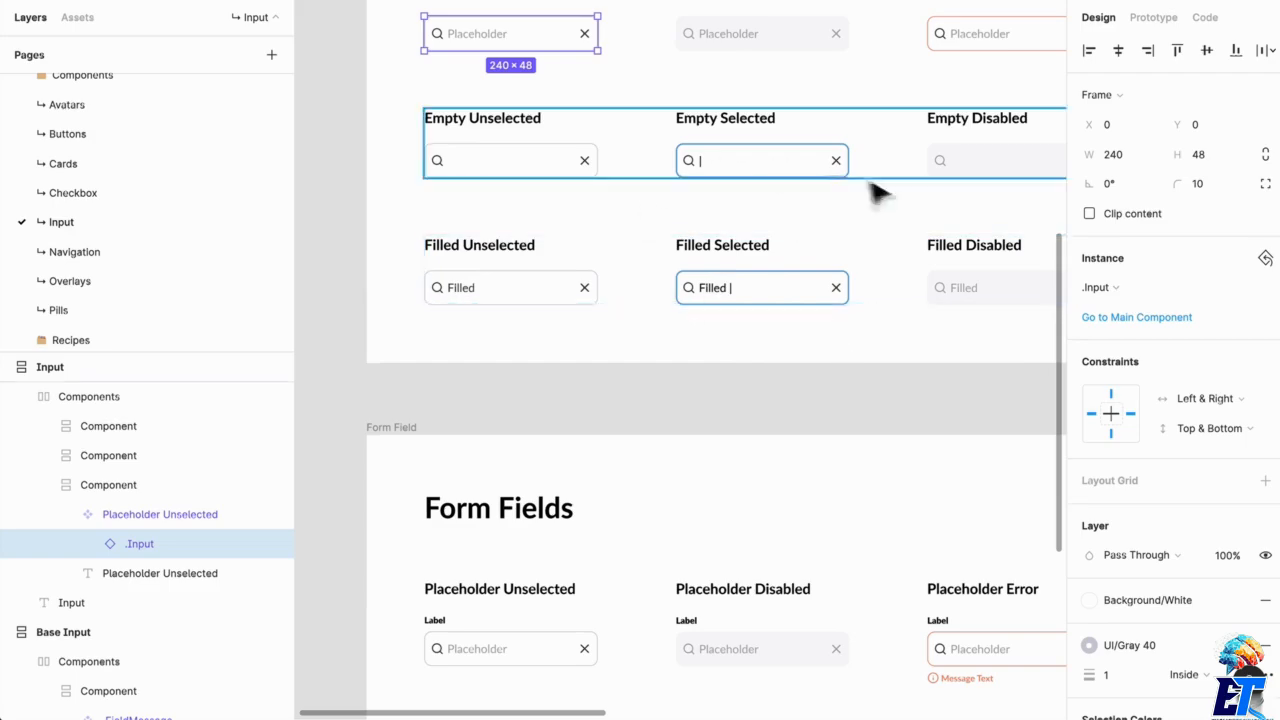
Step: Select the Empty Disabled component in the Input frame to inspect it, and clear the selection
scroll(877, 268, right, 5)
scroll(877, 268, up, 2)
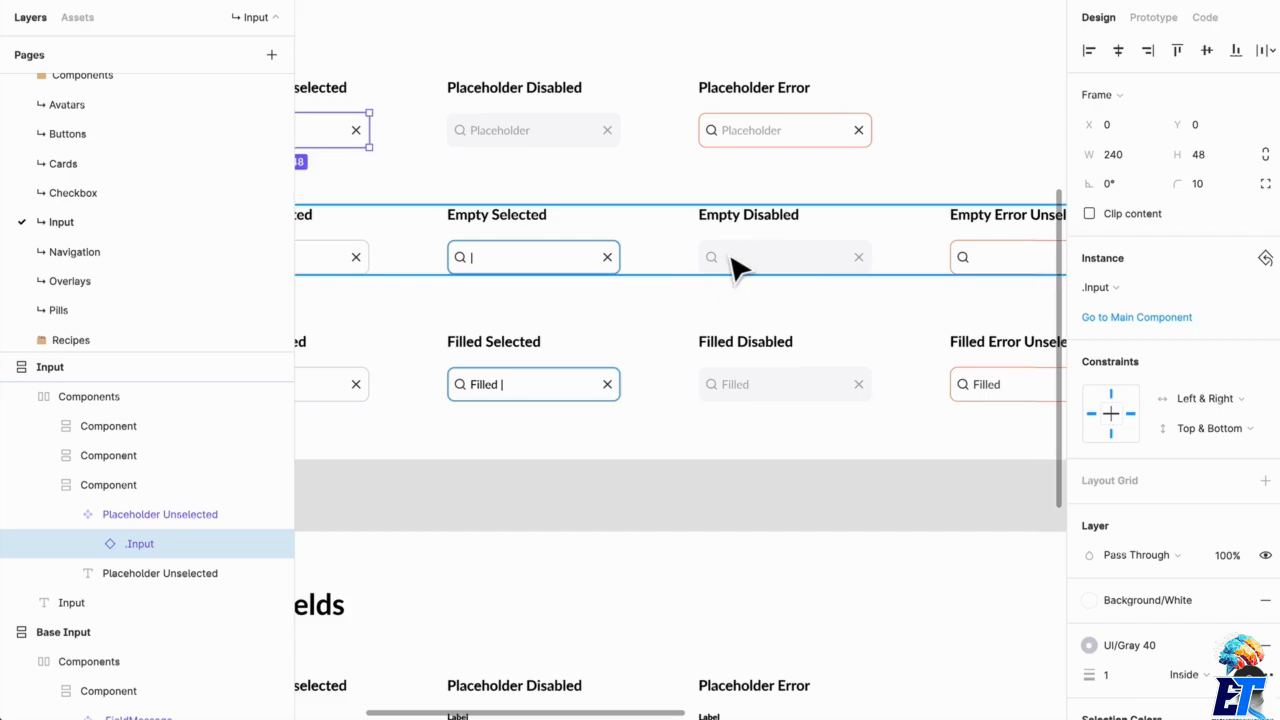
scroll(733, 268, right, 1)
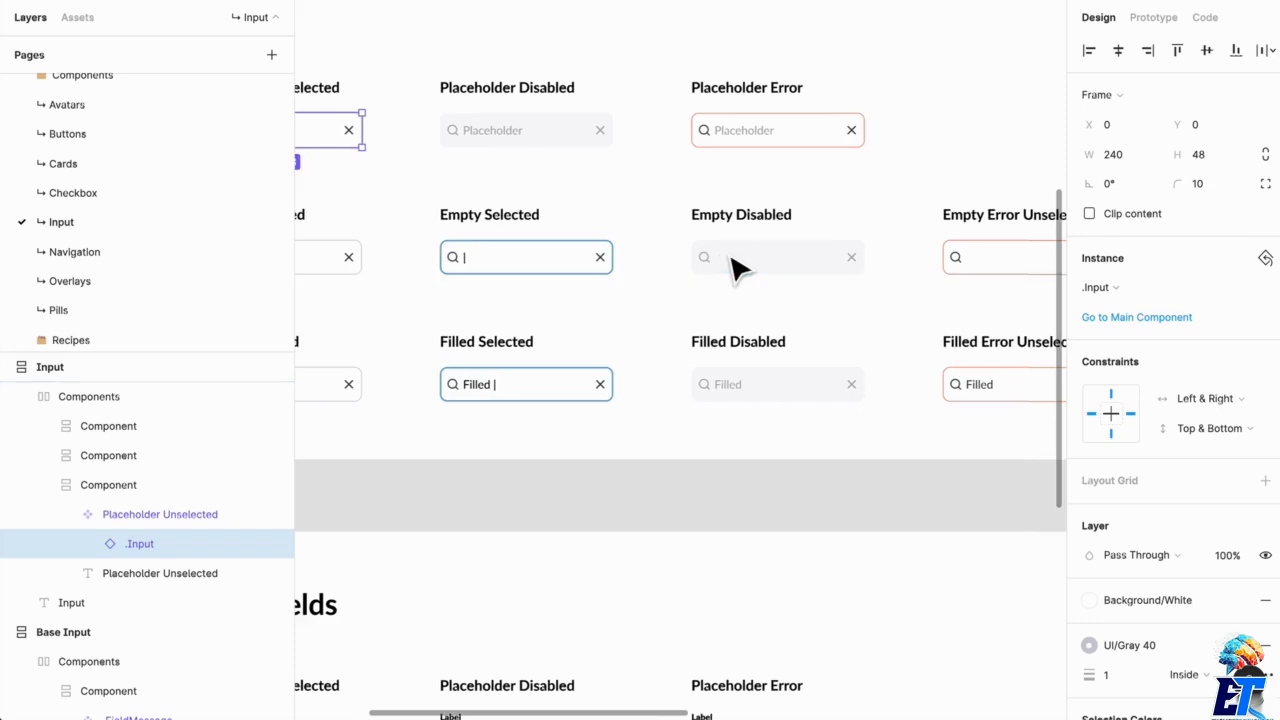
click(734, 272)
click(735, 272)
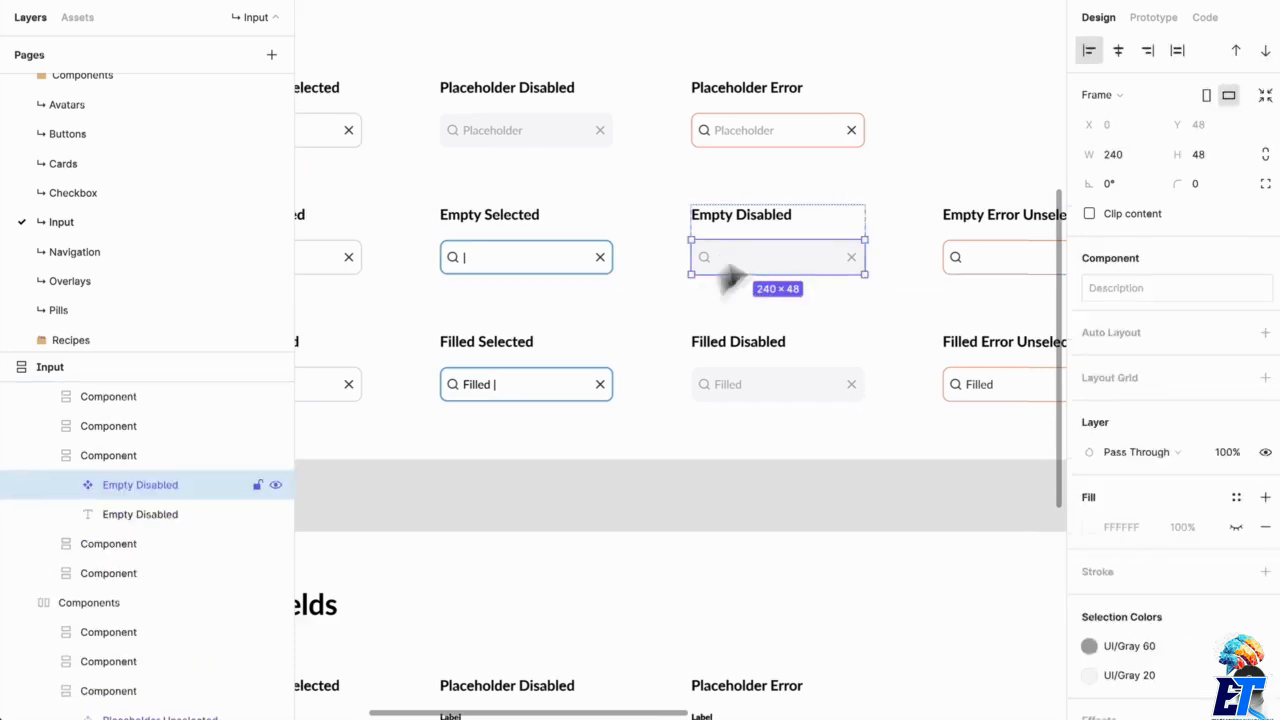
click(577, 339)
Step: Examine the row of filled input variants, from Filled Unselected through the disabled and error states to Filled Success Selected
drag(575, 348, 948, 293)
drag(812, 406, 675, 367)
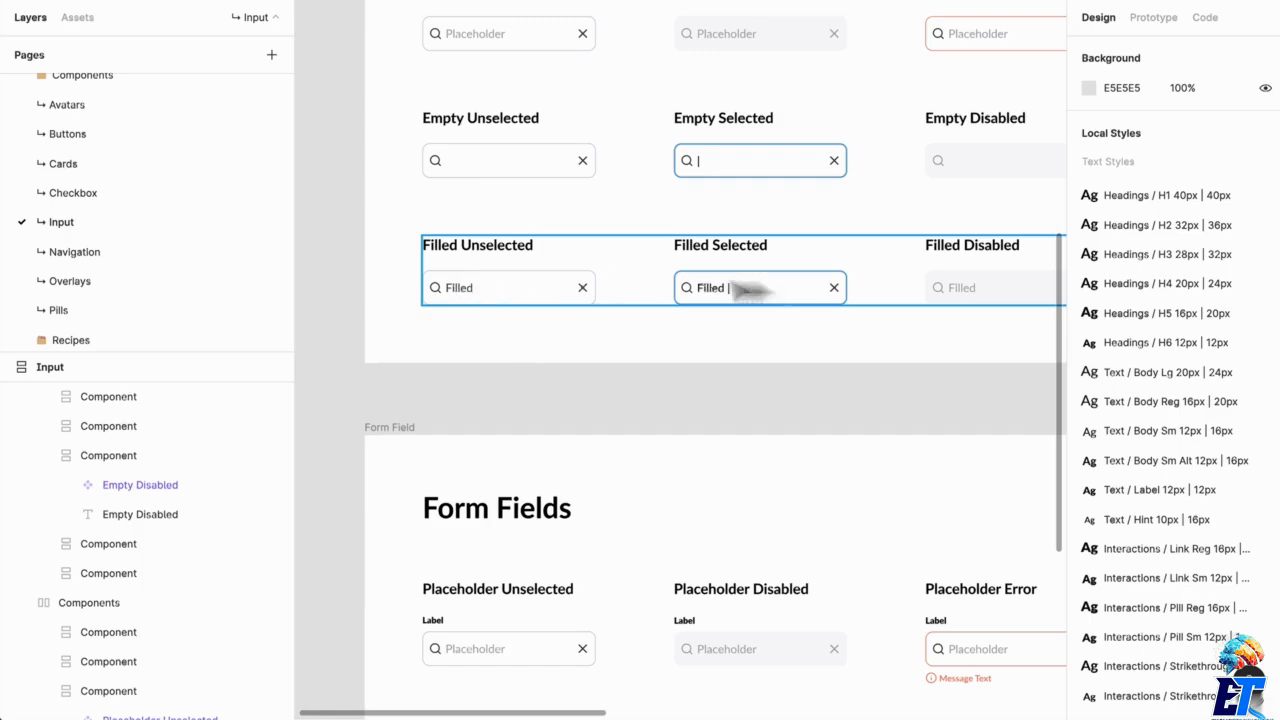
scroll(837, 289, right, 3)
scroll(560, 318, right, 5)
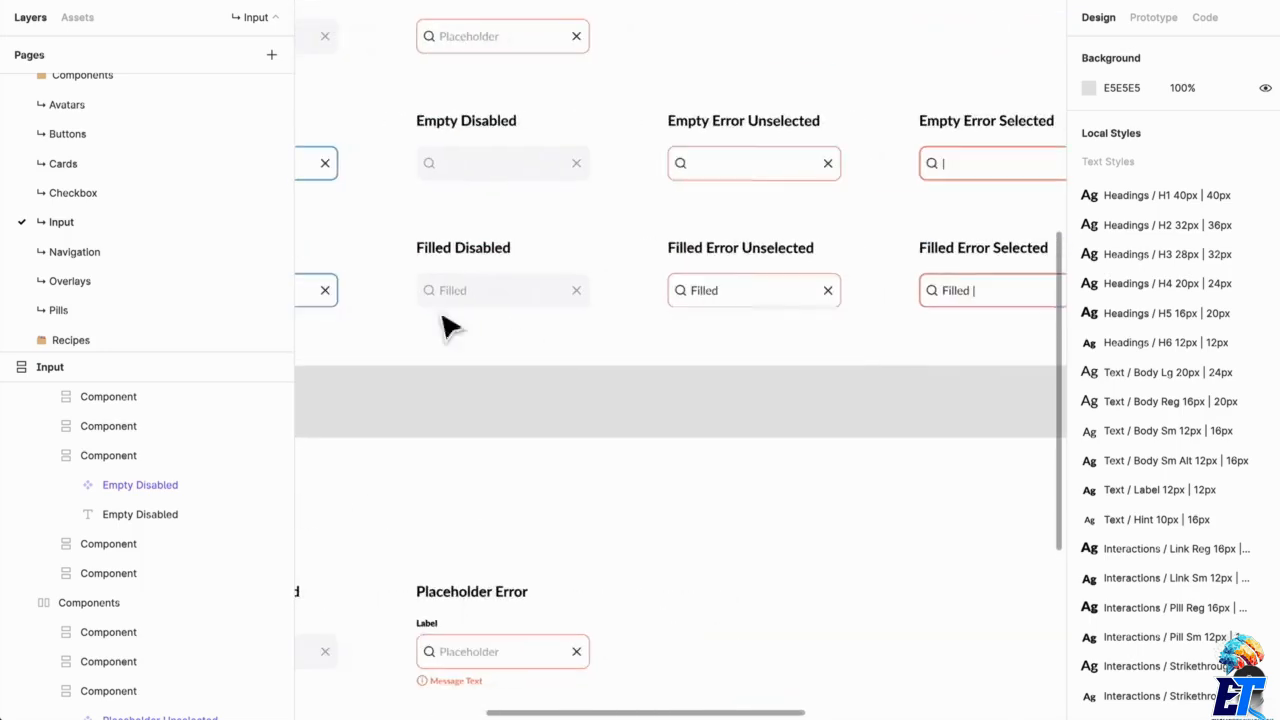
scroll(700, 306, right, 4)
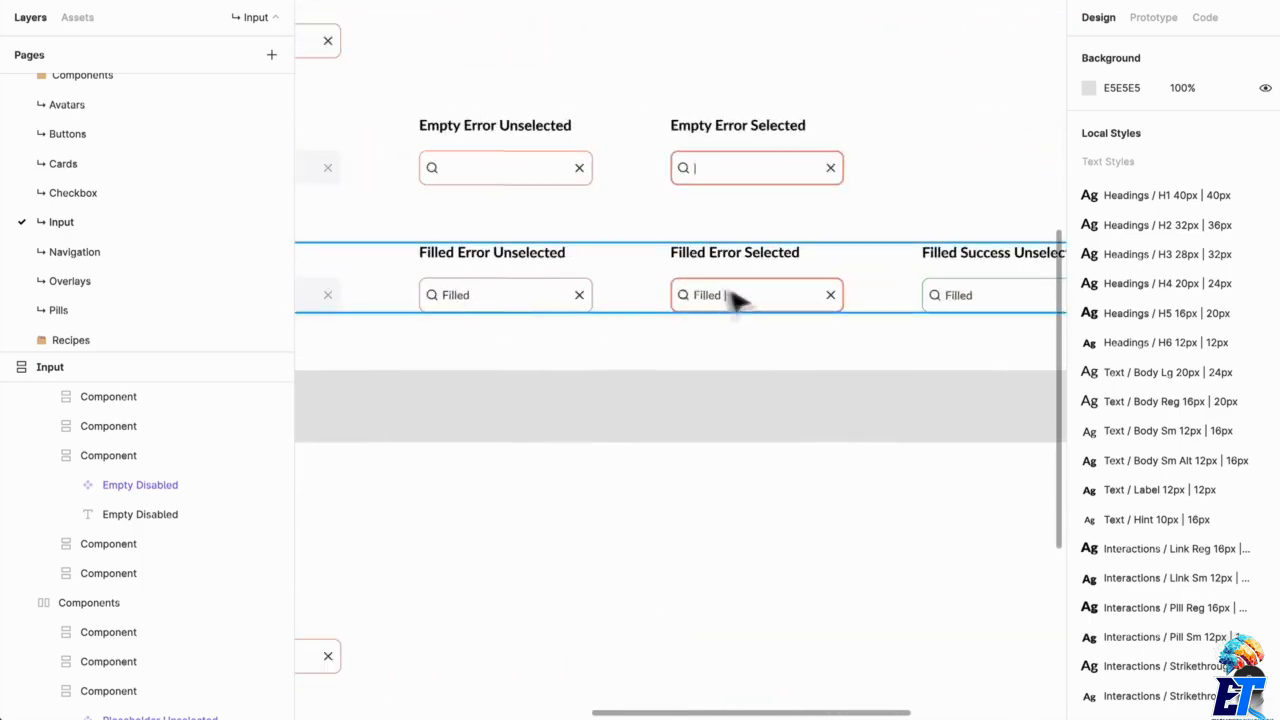
scroll(731, 294, right, 5)
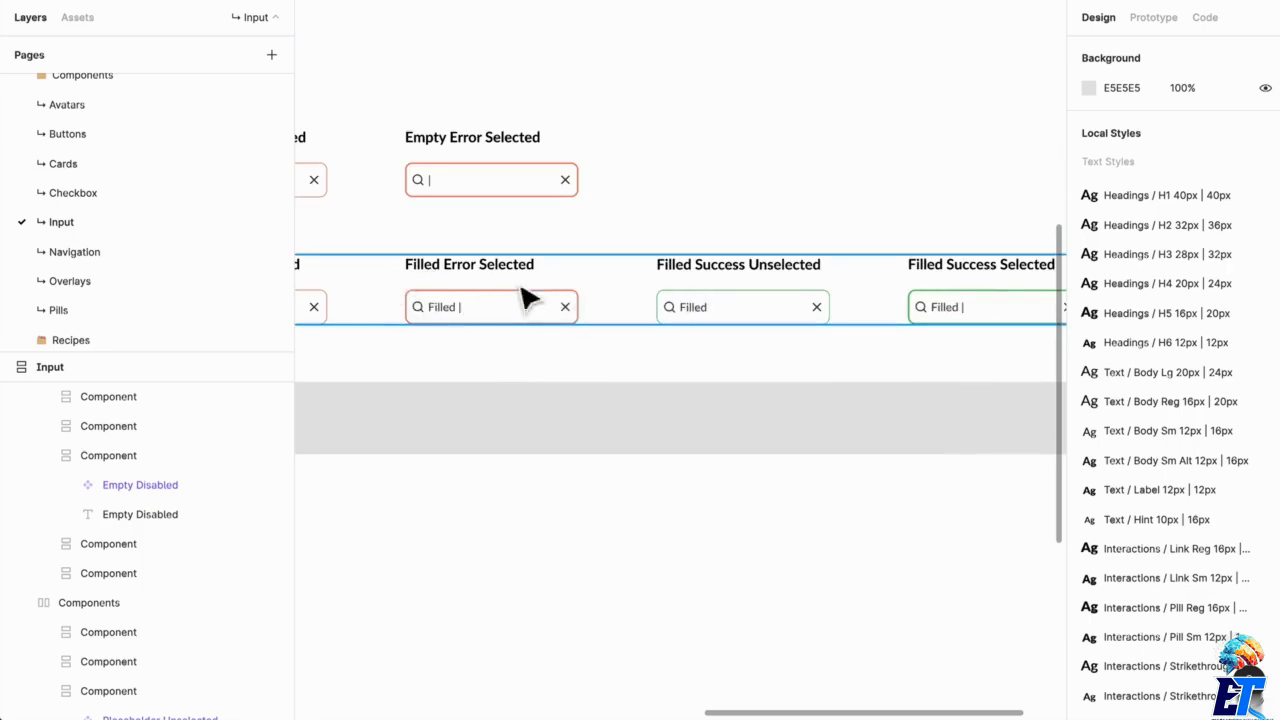
scroll(611, 294, right, 1)
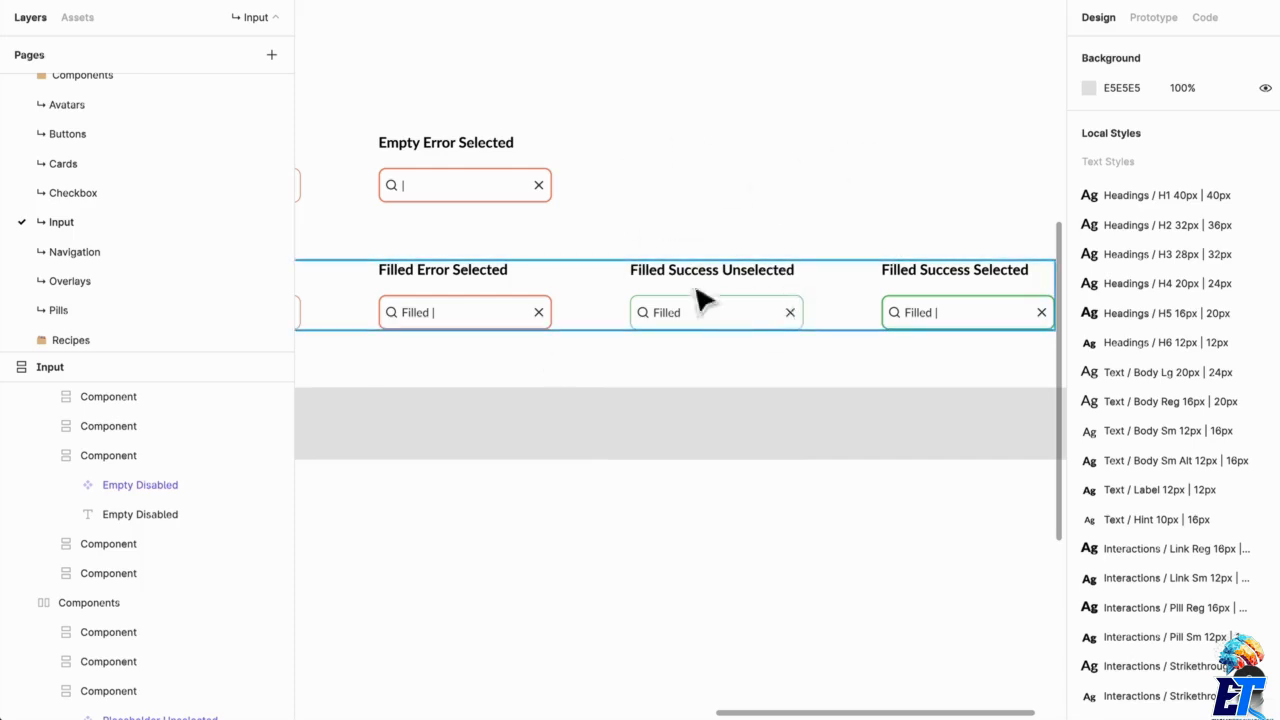
scroll(688, 340, right, 4)
scroll(816, 312, up, 1)
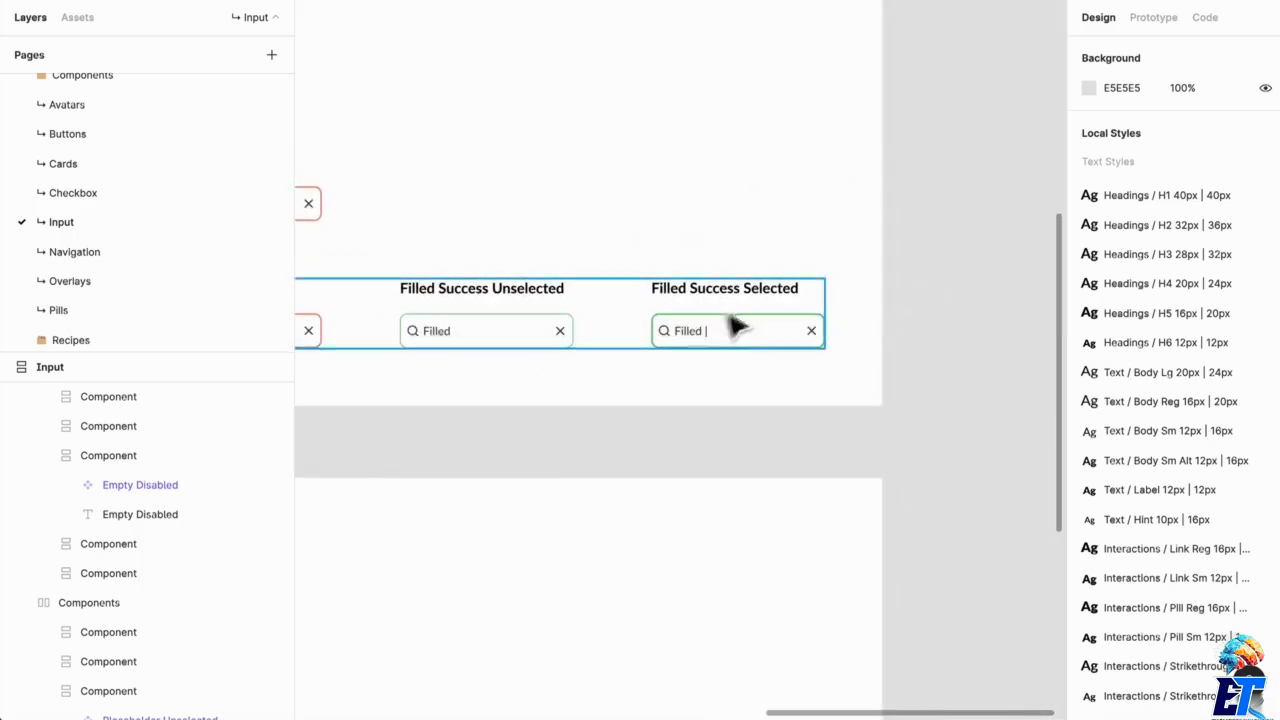
scroll(690, 340, up, 4)
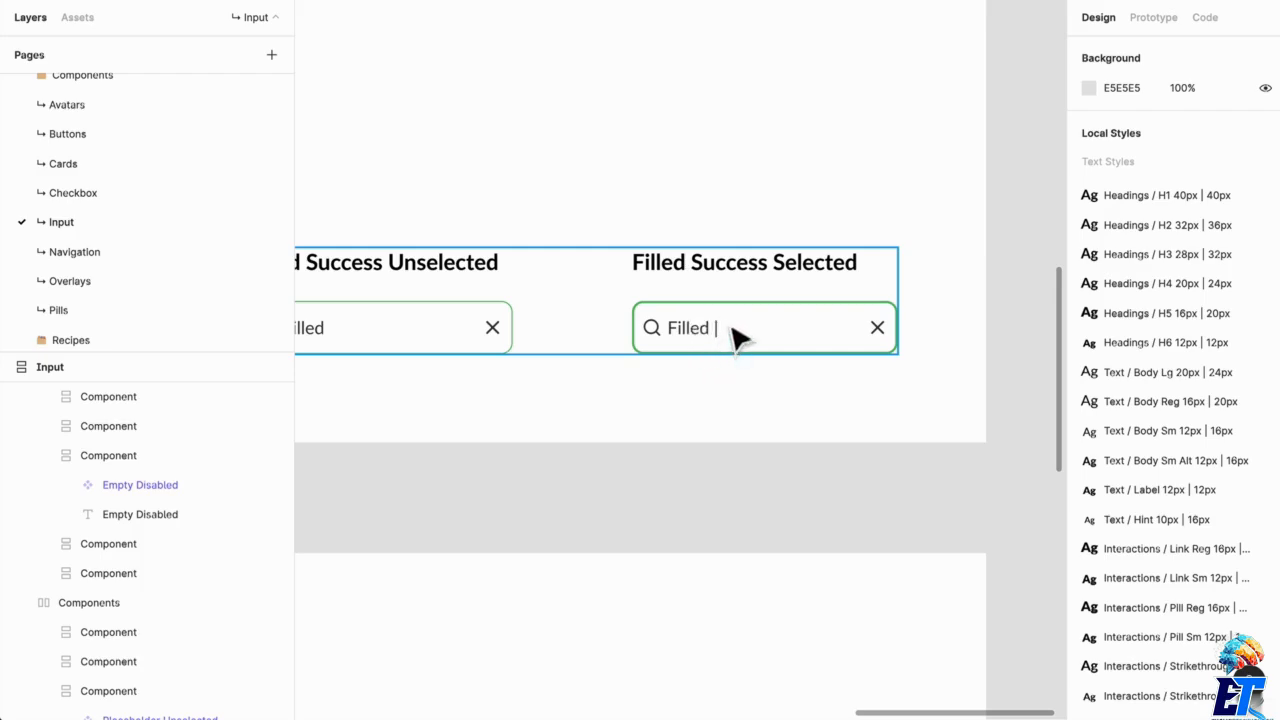
Step: Select the frame holding the Placeholder Unselected component and its title in the Form Field section
scroll(555, 333, down, 3)
scroll(520, 338, left, 3)
scroll(524, 330, down, 2)
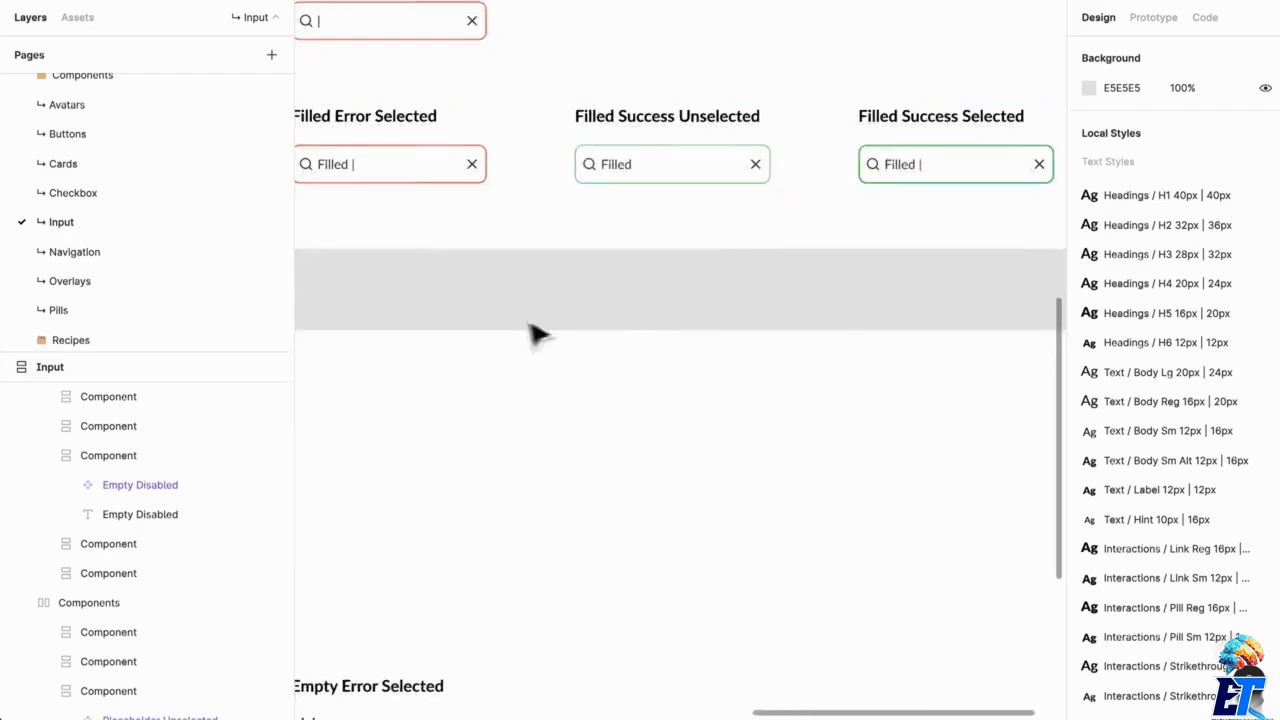
scroll(538, 333, left, 10)
scroll(851, 229, down, 5)
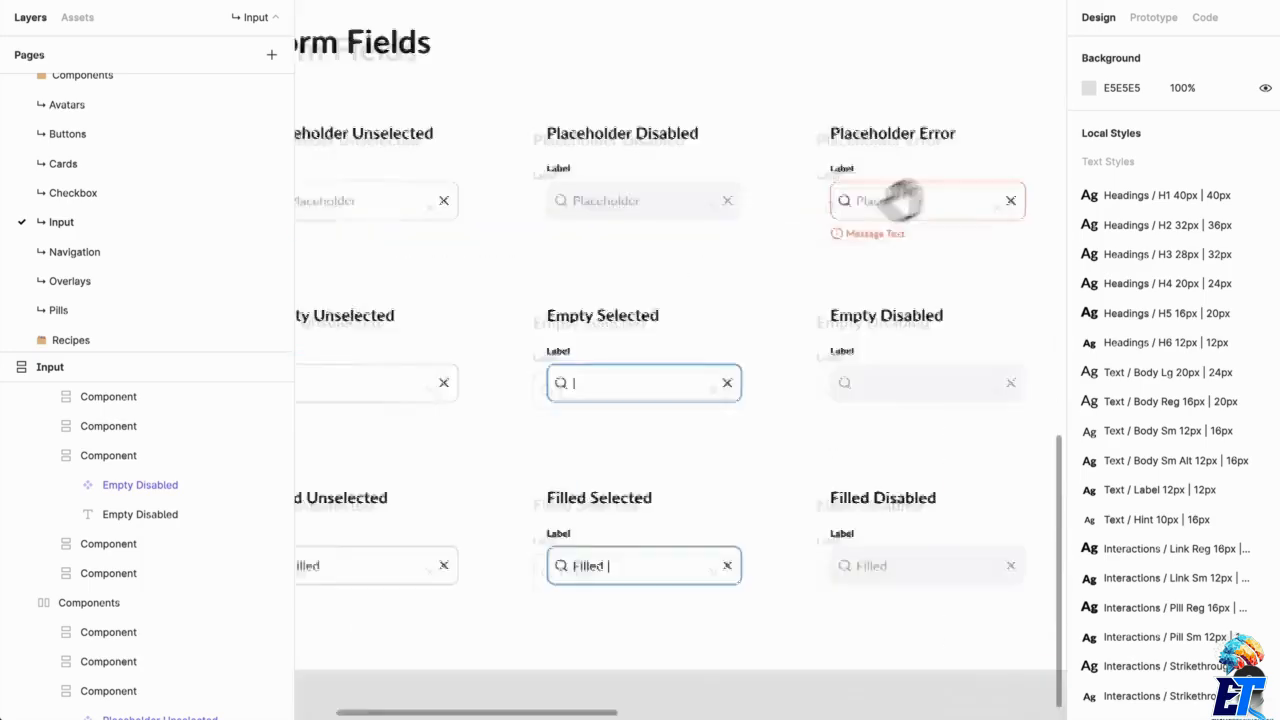
scroll(903, 200, left, 4)
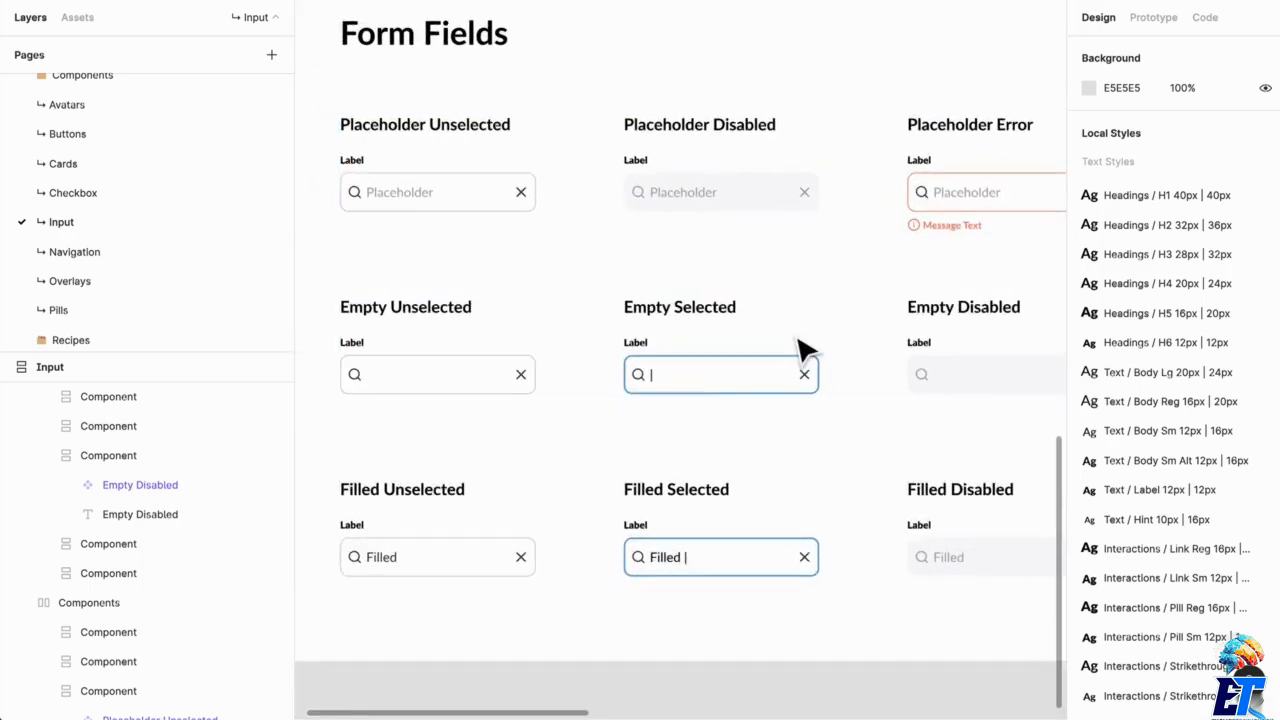
click(434, 195)
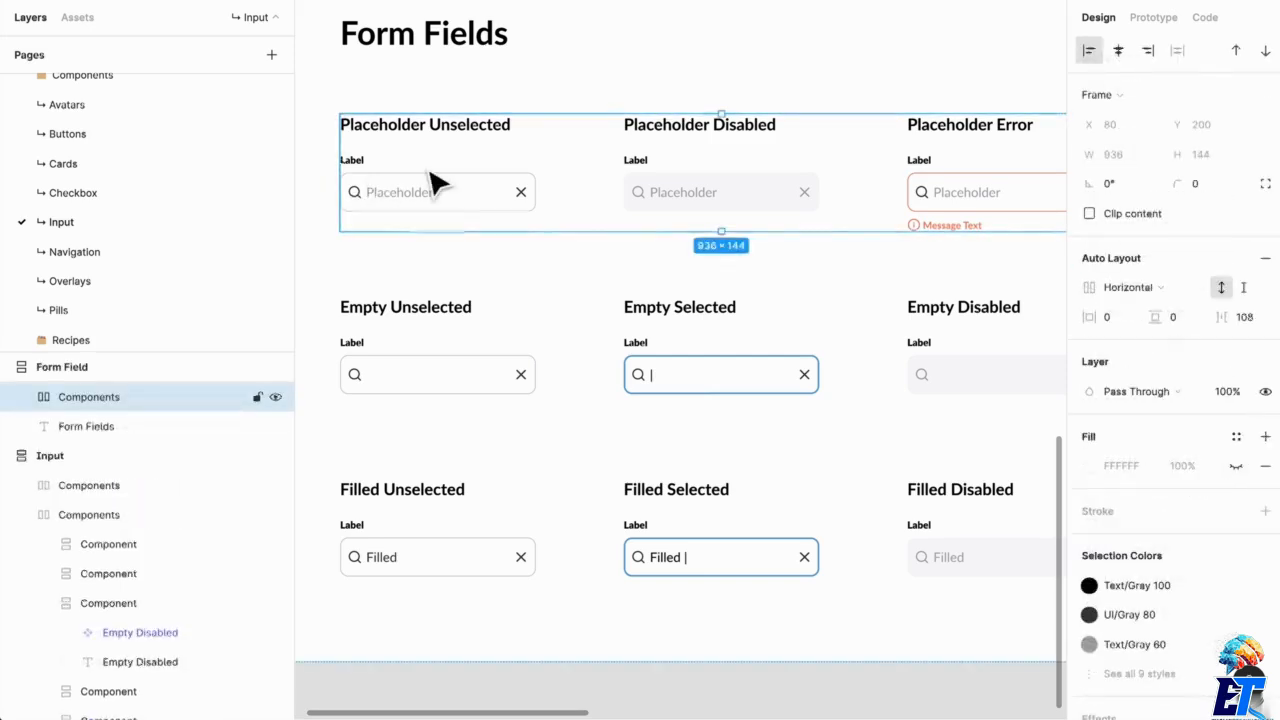
click(434, 185)
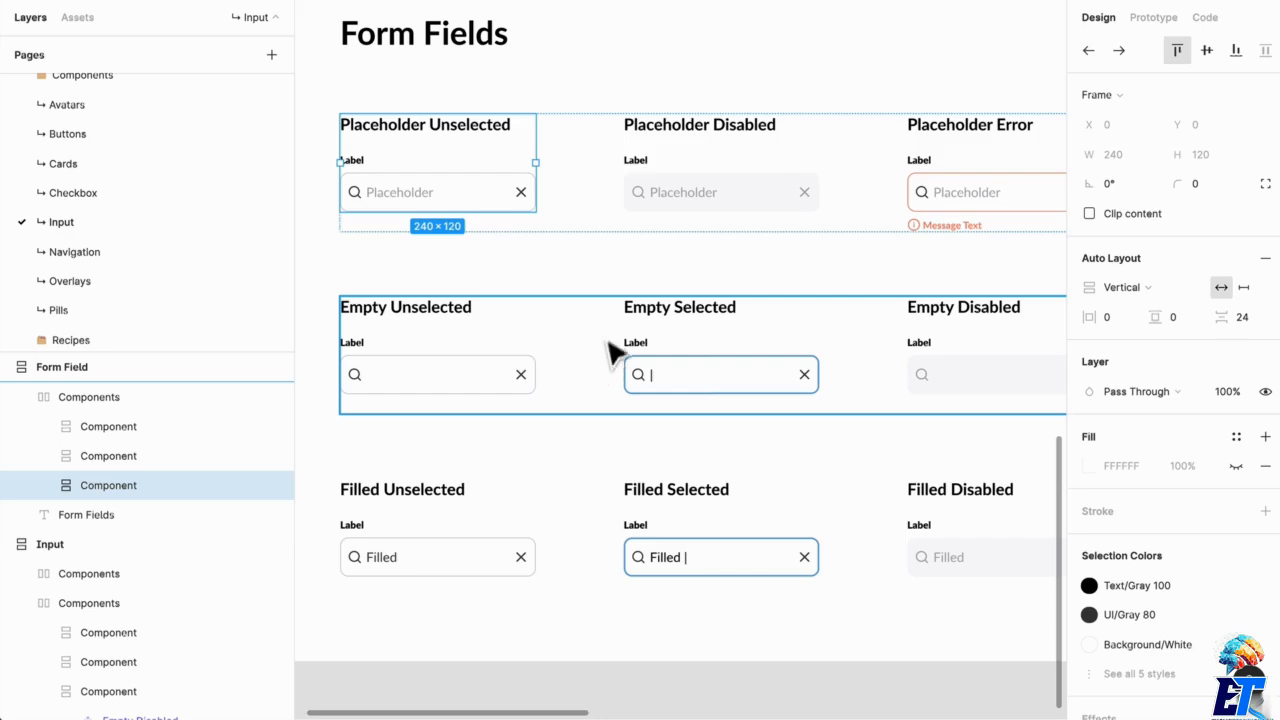
Step: Examine the rows of empty and filled form fields, including the message text under the error and success variants
click(477, 365)
scroll(531, 514, down, 2)
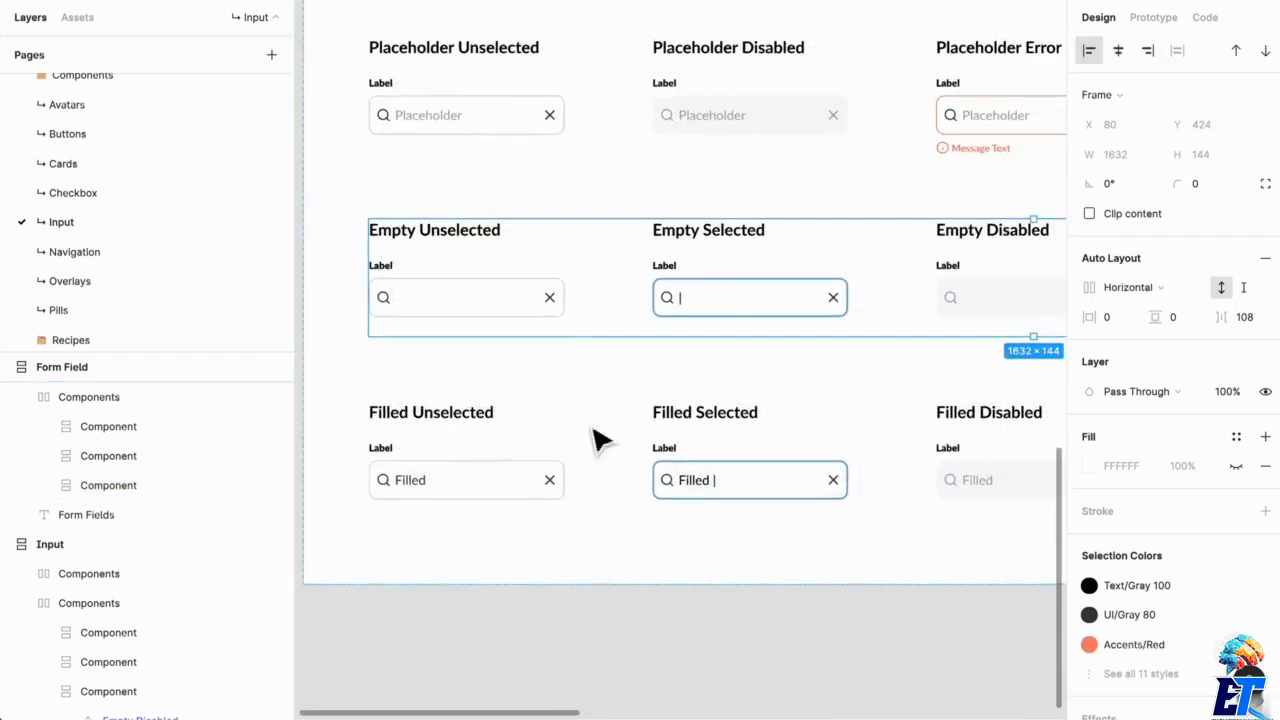
scroll(815, 372, down, 5)
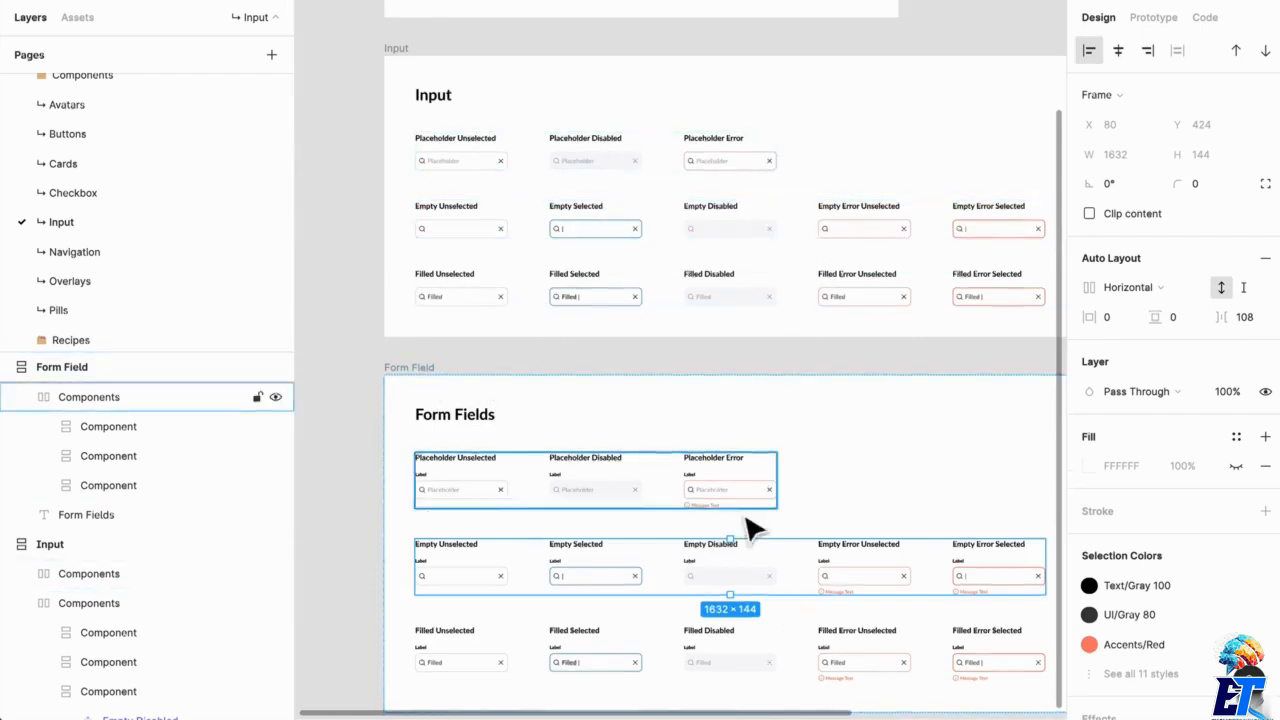
scroll(705, 445, down, 3)
scroll(705, 445, up, 5)
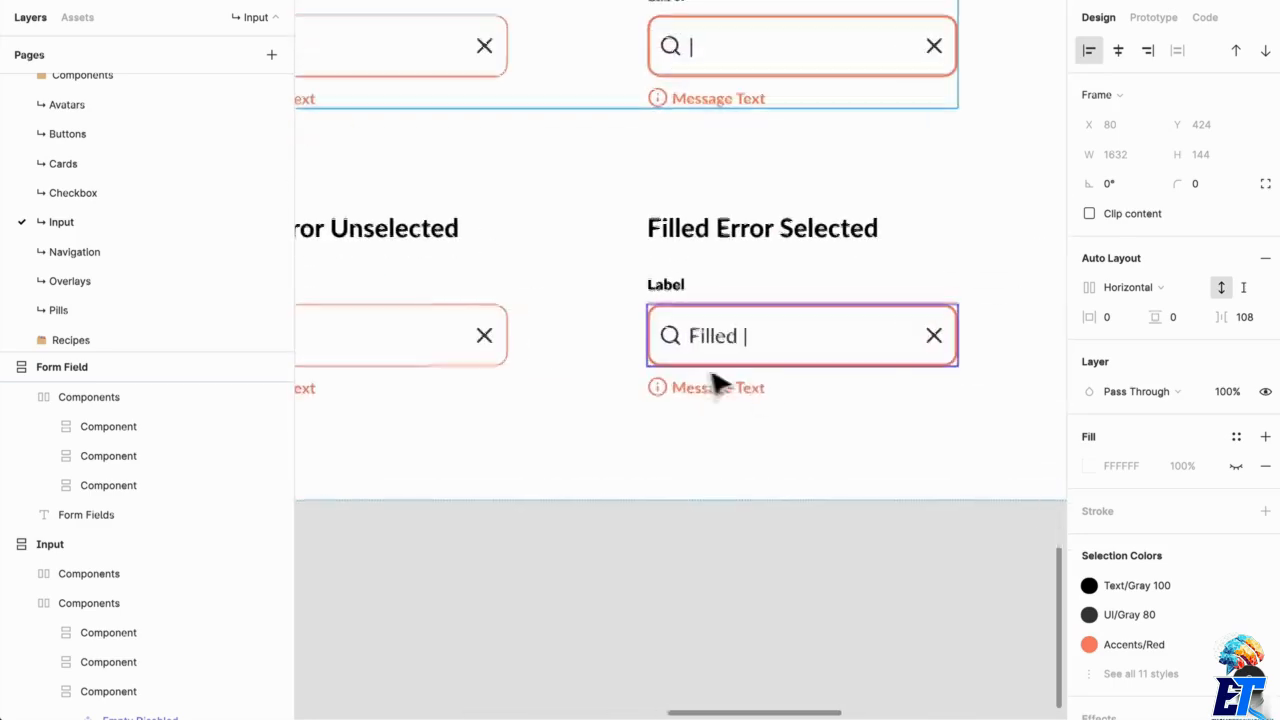
scroll(766, 414, right, 10)
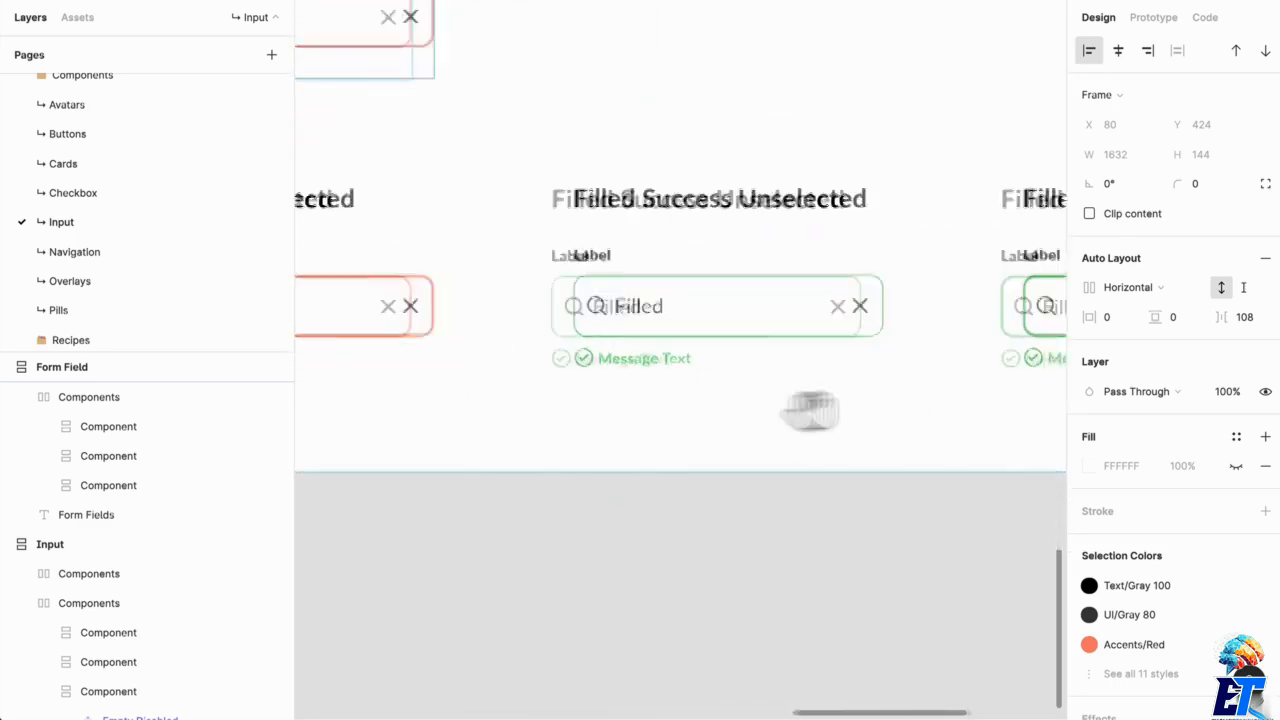
scroll(569, 417, left, 10)
scroll(569, 417, down, 2)
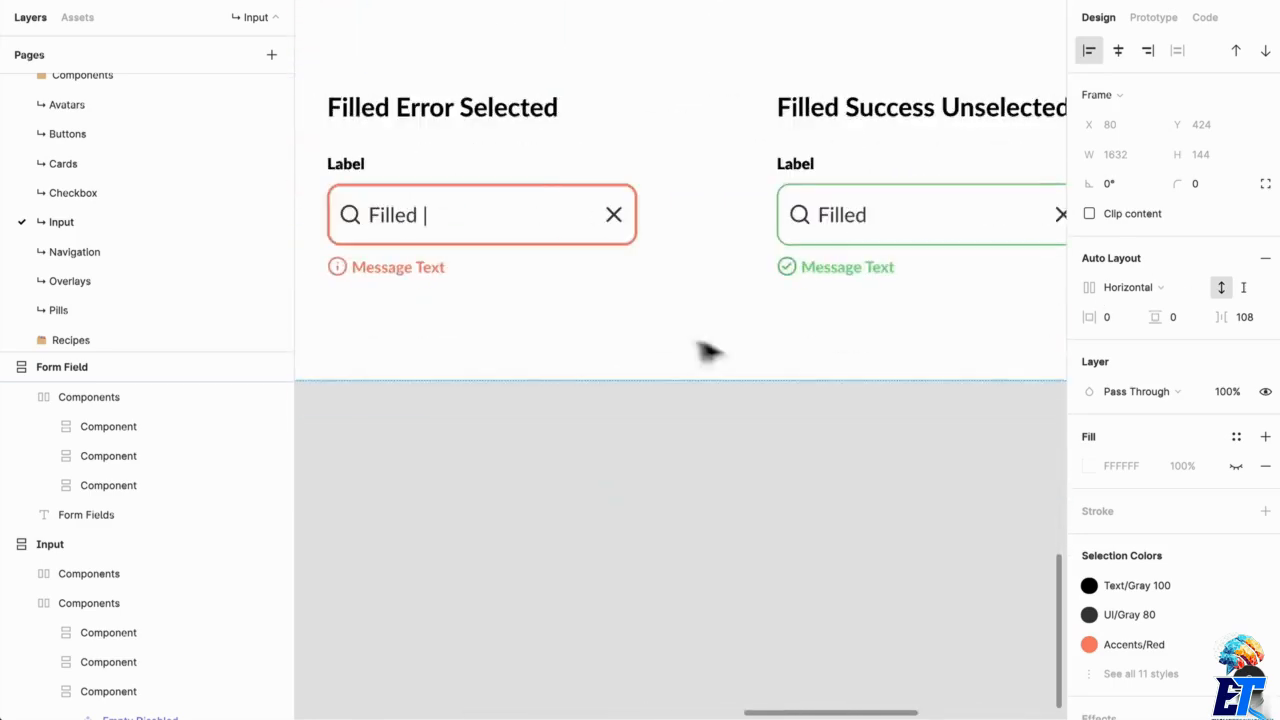
drag(945, 359, 831, 406)
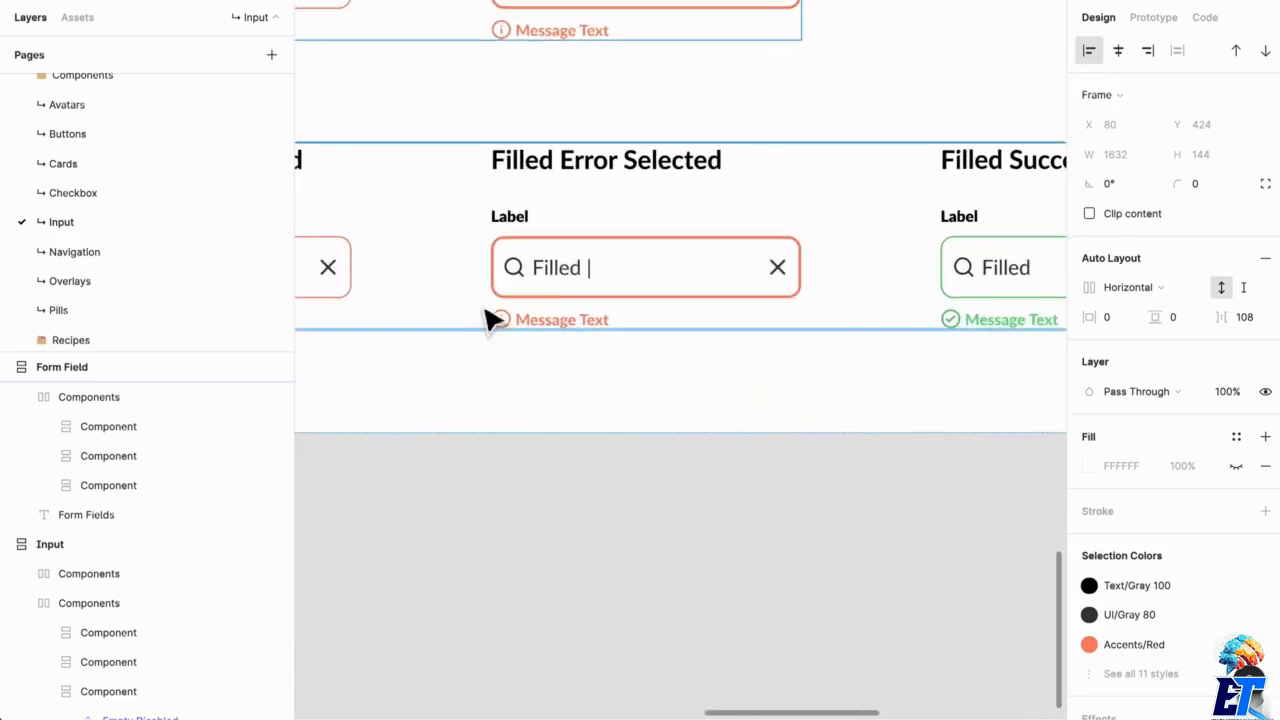
scroll(709, 320, up, 1)
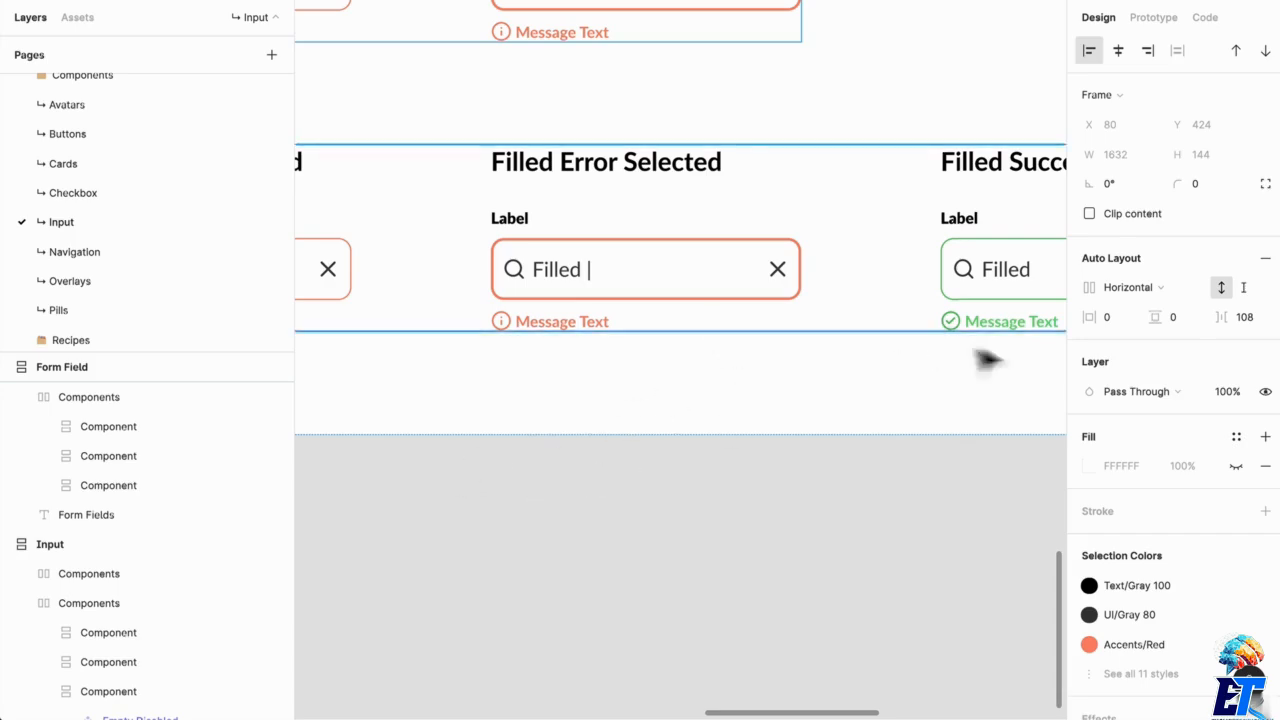
scroll(530, 345, down, 10)
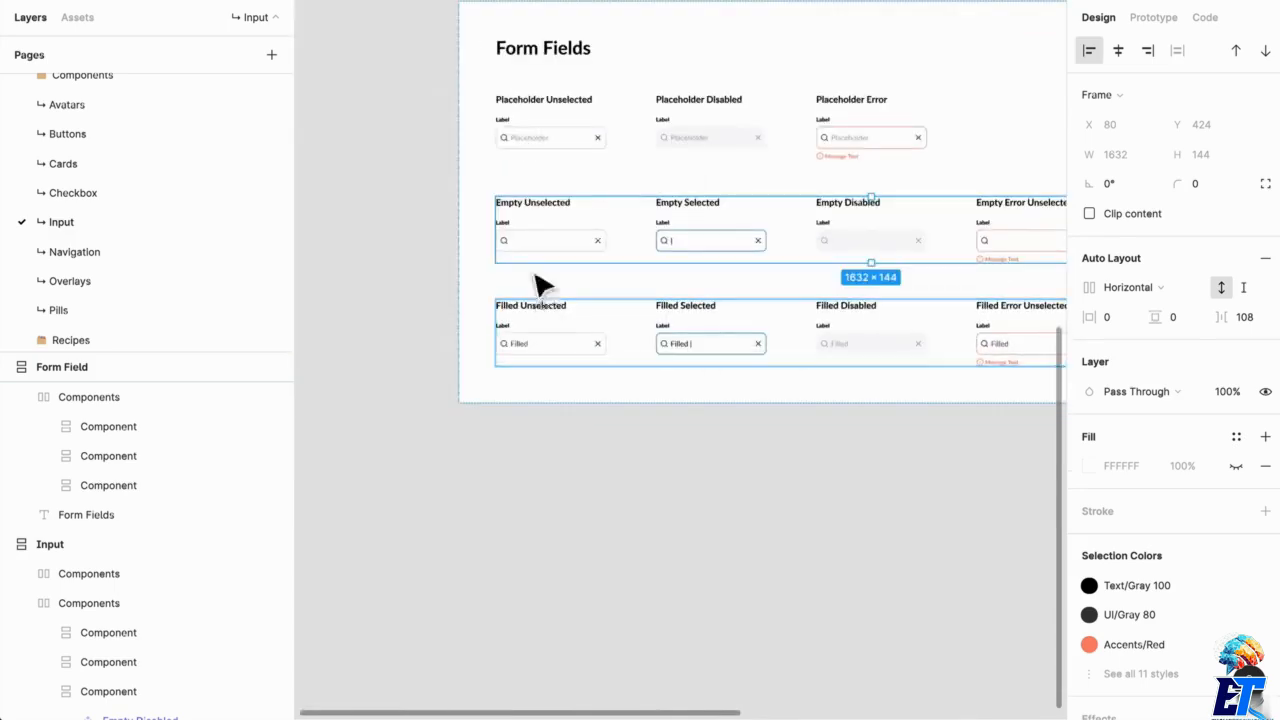
Step: Select the Form Field Filled Unselected component in the Form Fields frame to inspect it, and clear the selection
drag(500, 251, 660, 277)
scroll(528, 240, up, 5)
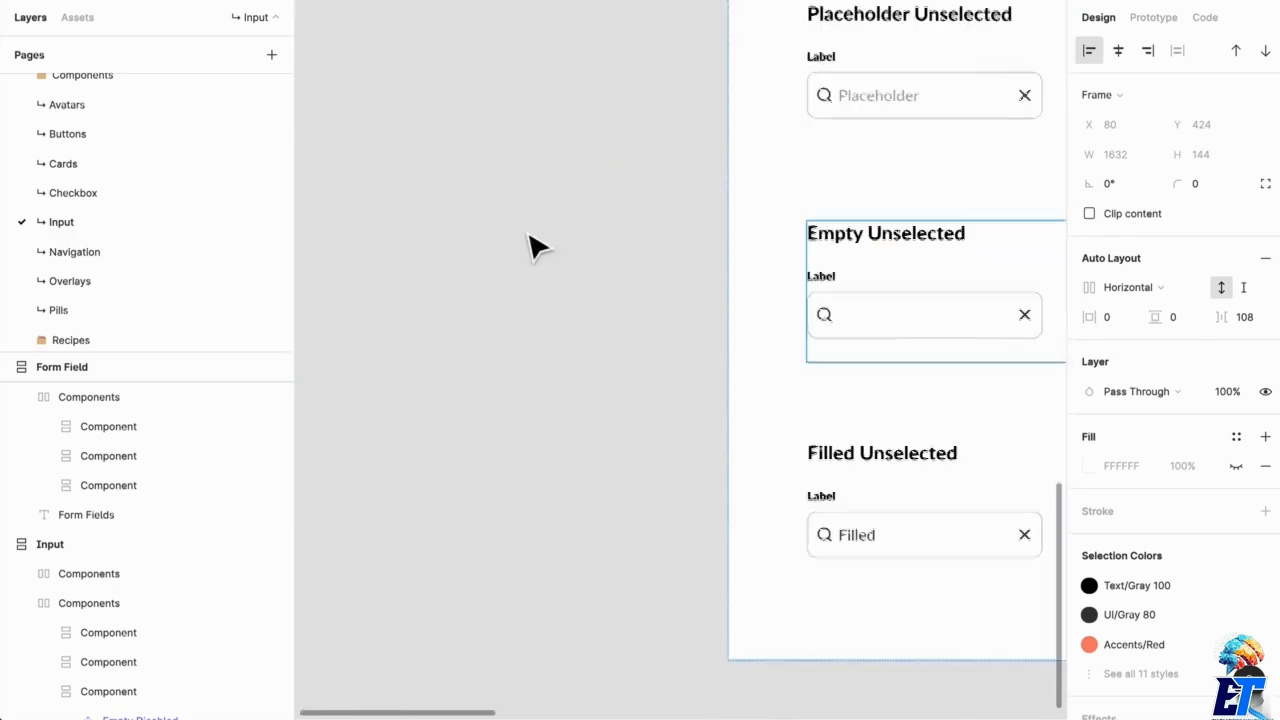
double_click(912, 543)
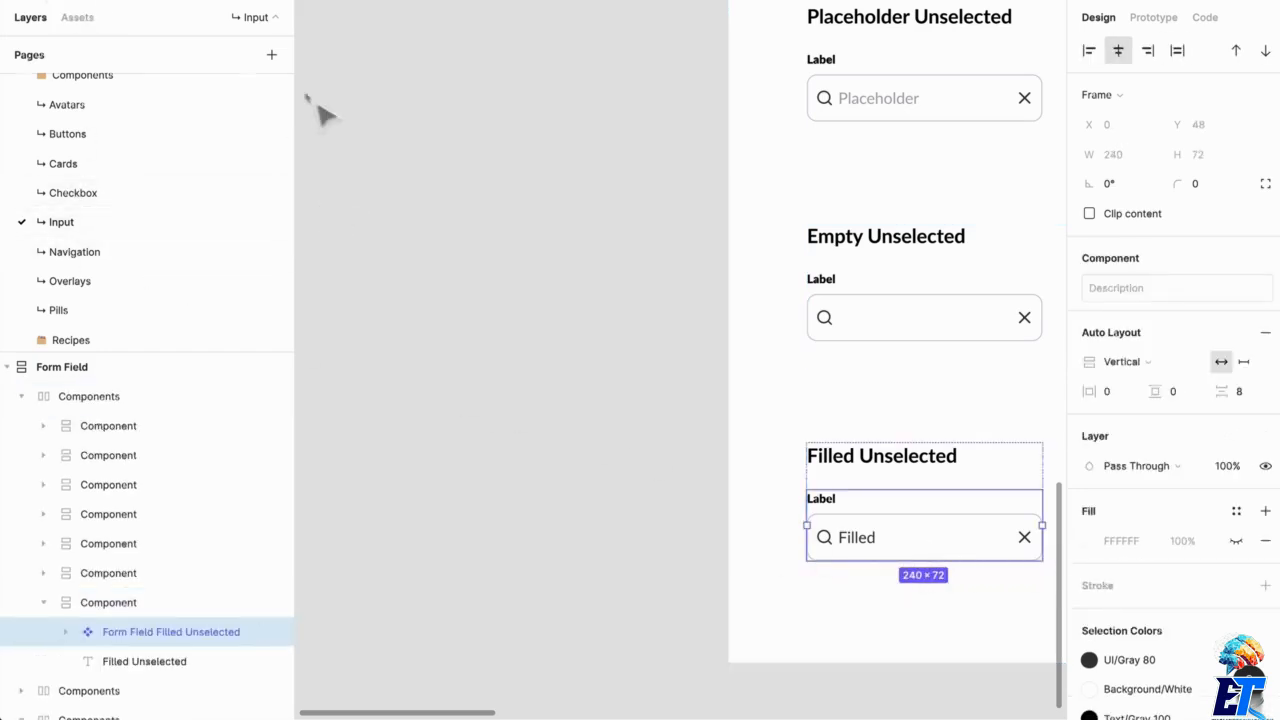
click(447, 307)
Step: Show the local component assets with the Avatars and Buttons groups collapsed
click(72, 18)
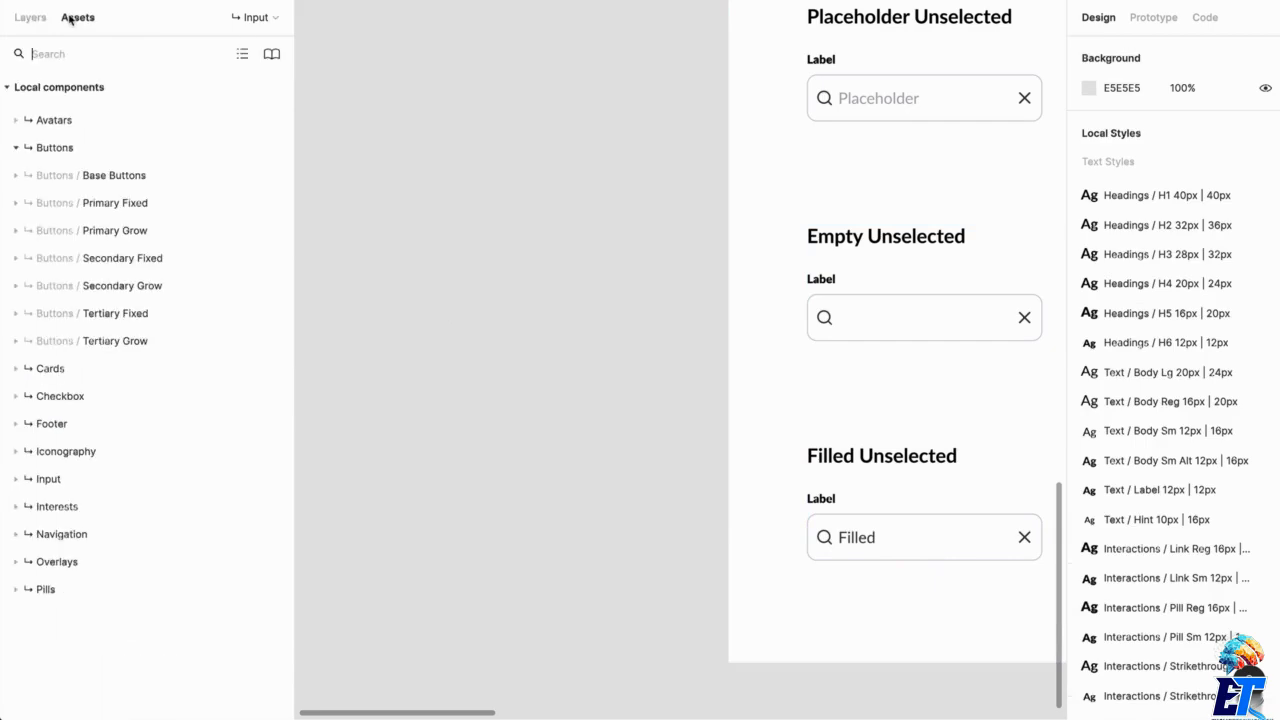
click(148, 133)
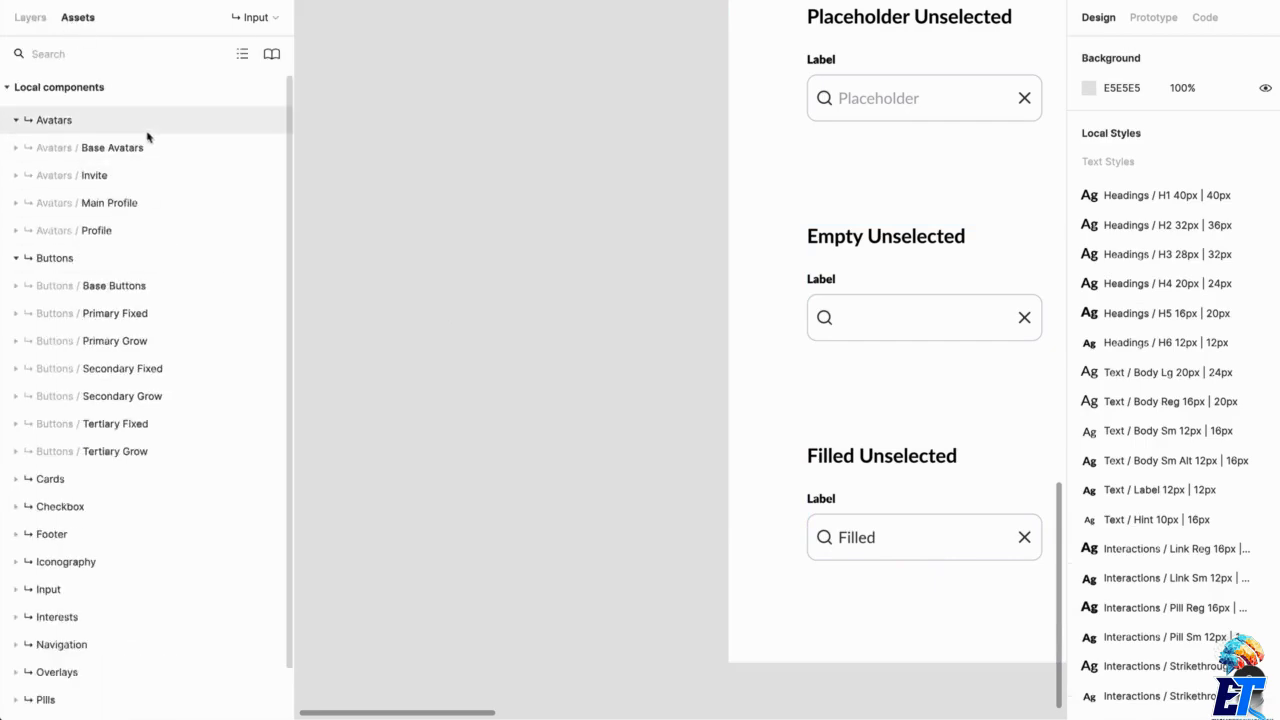
click(148, 133)
click(151, 147)
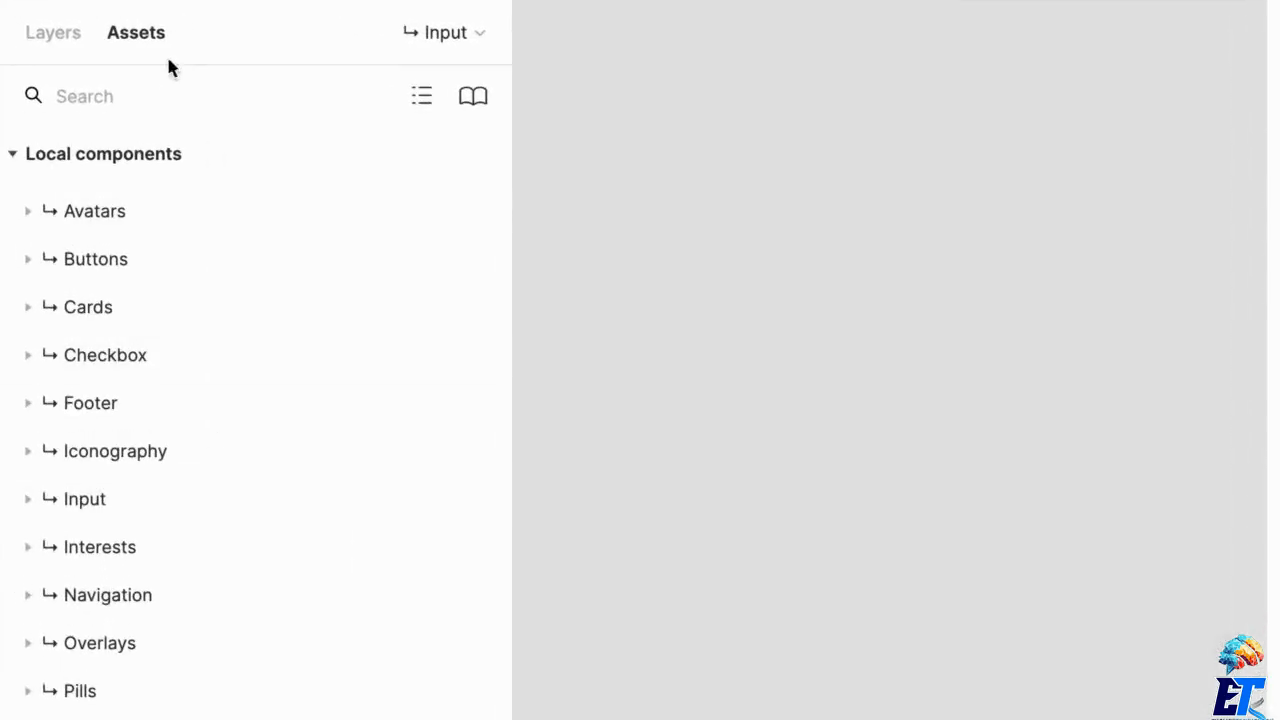
Step: Search the component assets for "input", look through the matching components, and clear the search
click(168, 82)
text(input)
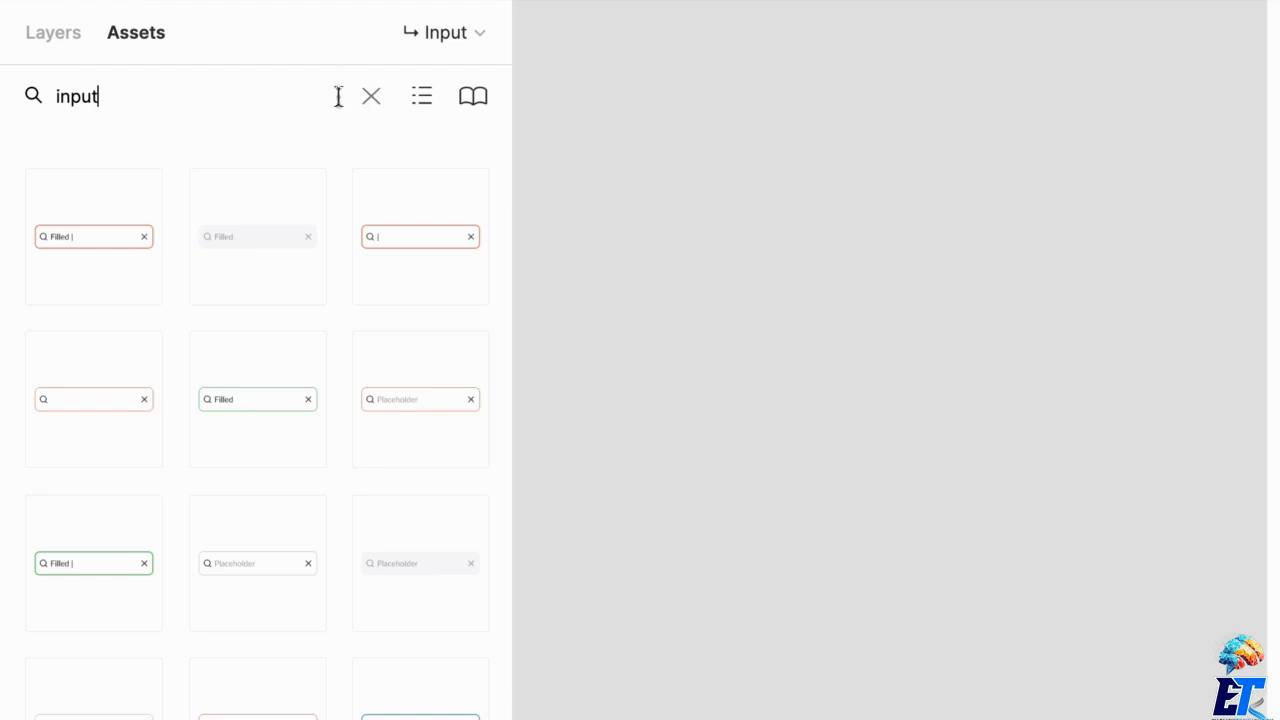
scroll(272, 650, down, 15)
scroll(272, 650, up, 15)
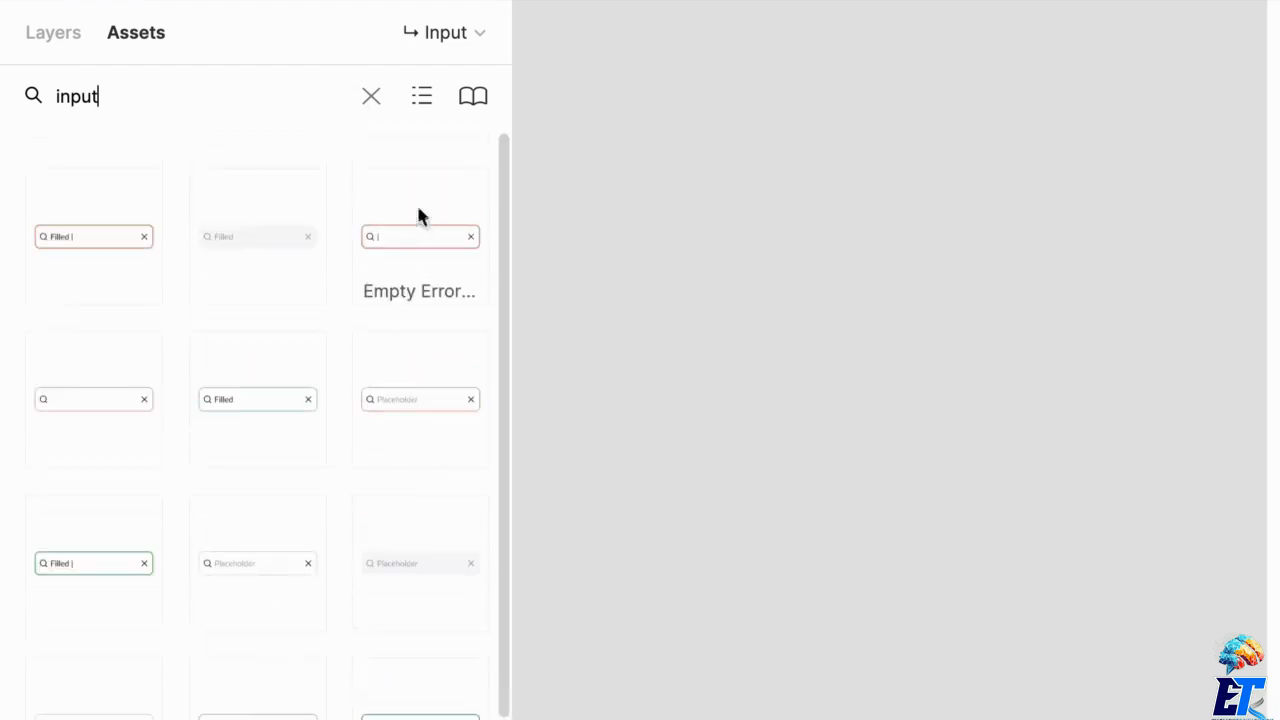
click(363, 95)
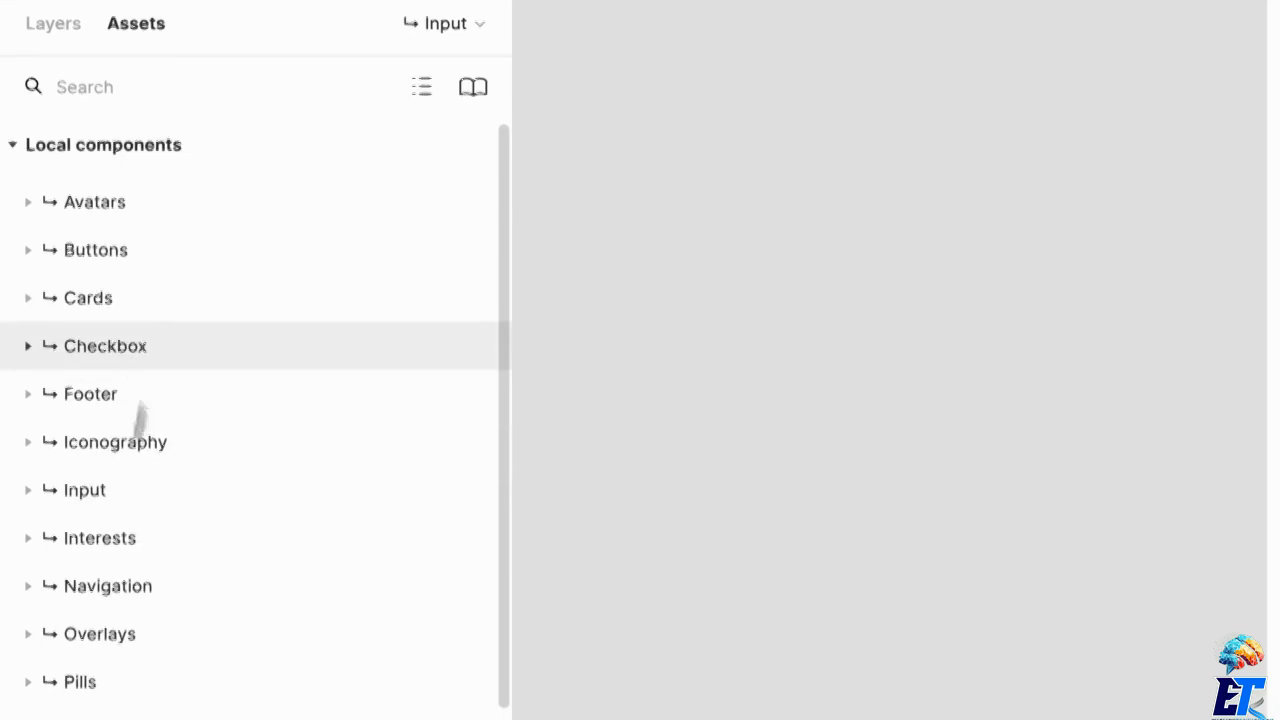
Step: Expand the Input asset group, collapse its Input subgroup and list the Form Field components
click(120, 490)
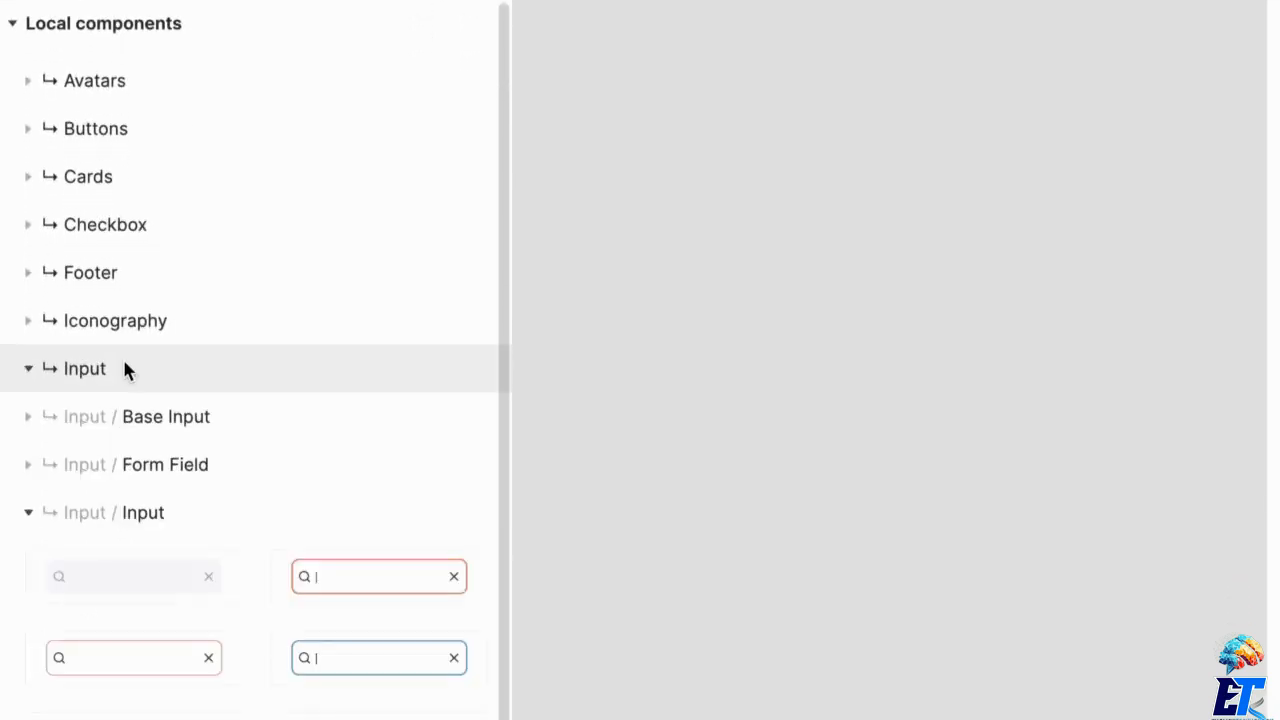
click(271, 514)
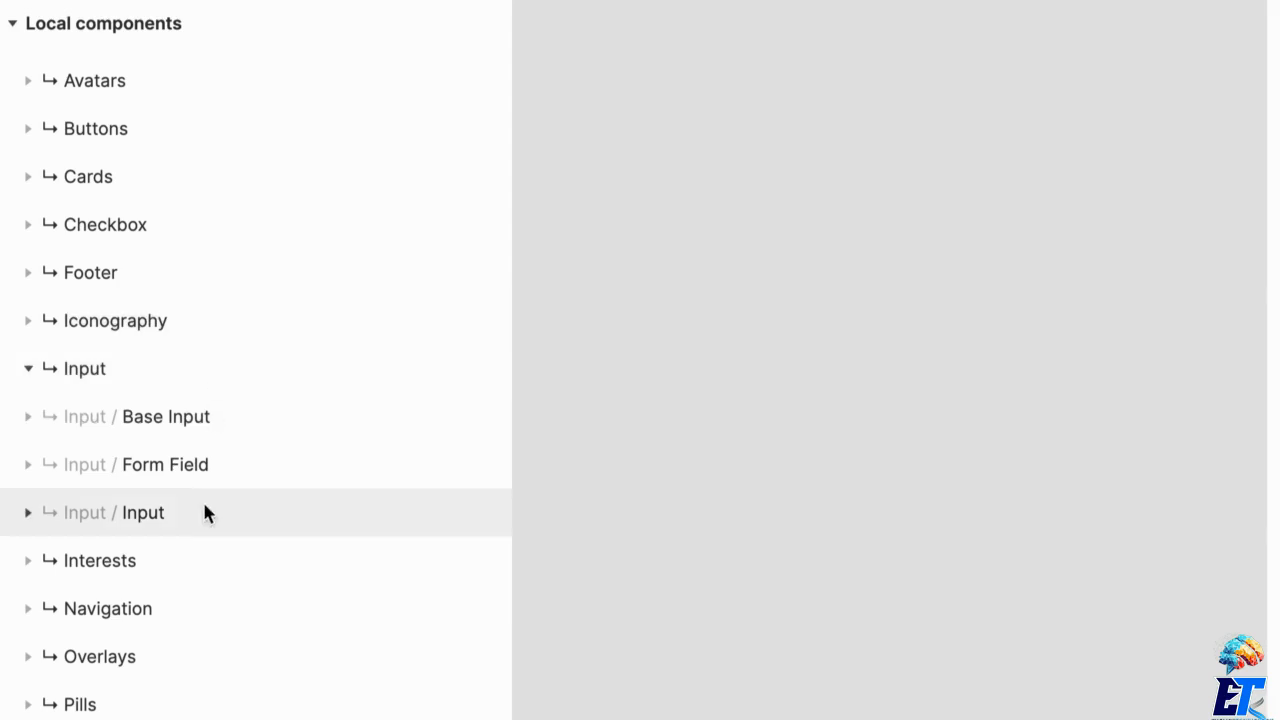
click(205, 470)
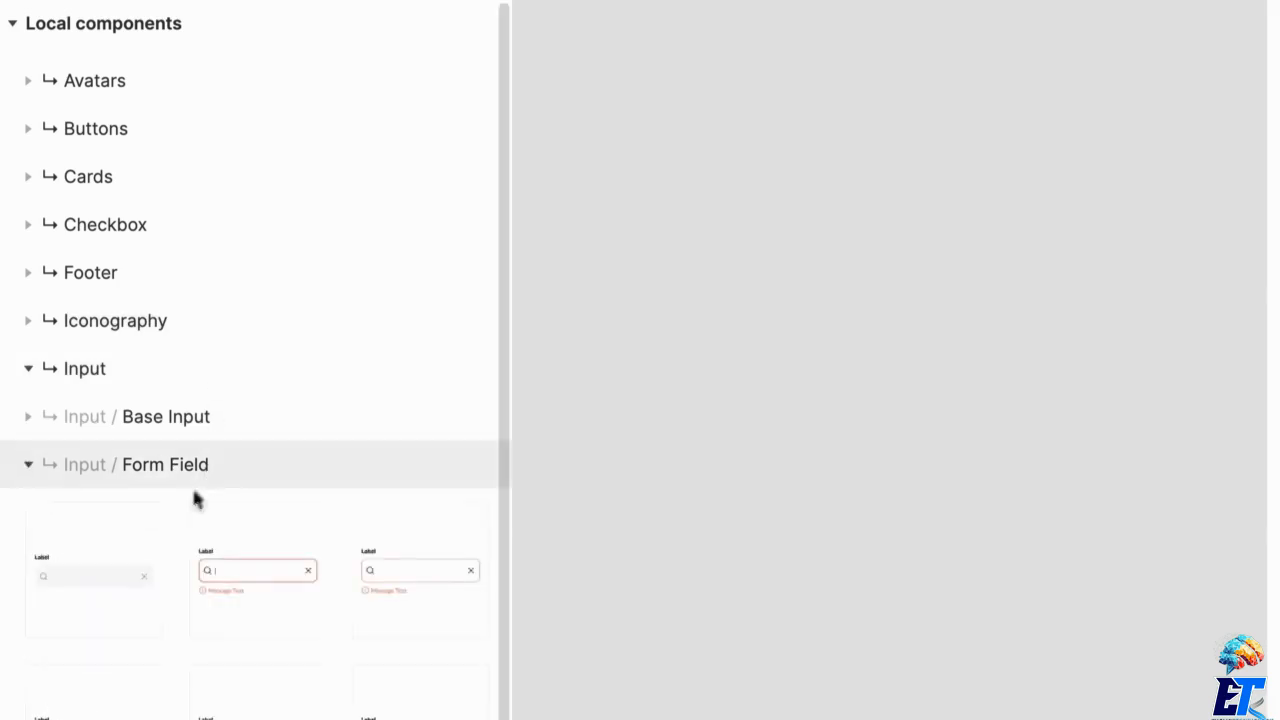
scroll(166, 649, down, 3)
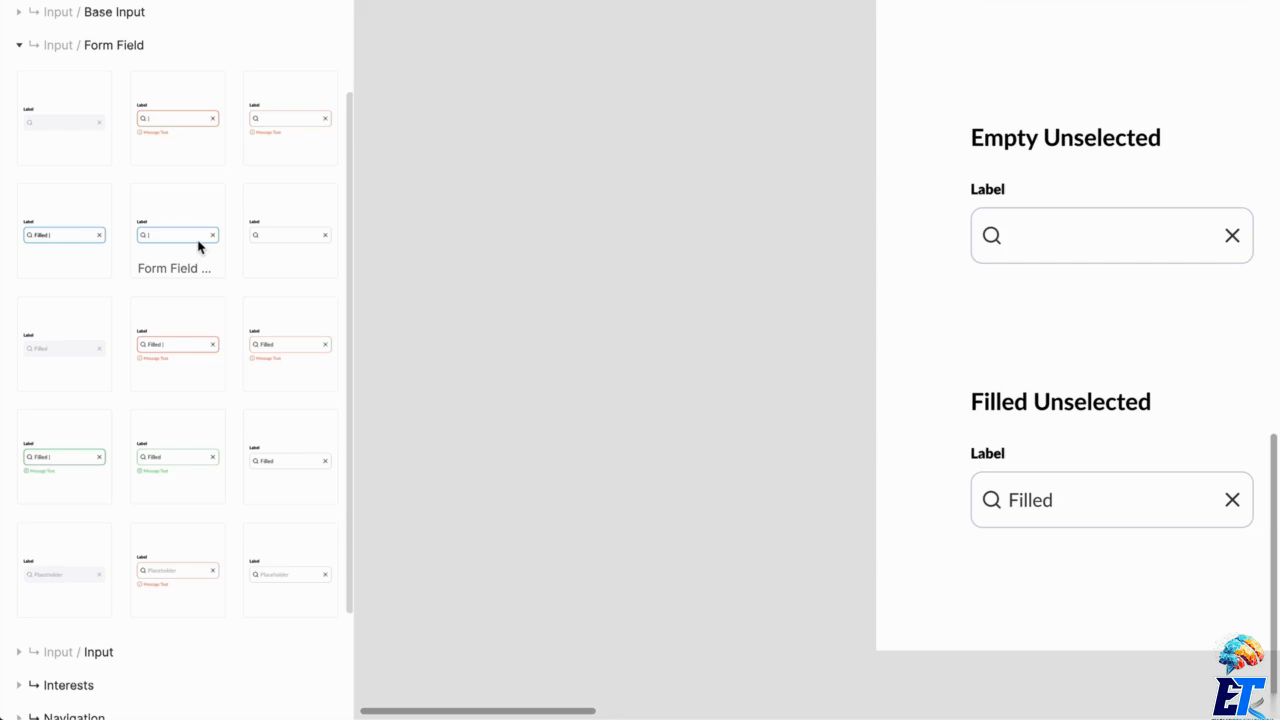
Step: Place an instance of Form Field Filled Unselected on the empty canvas beside the Form Fields frame
drag(281, 471, 636, 212)
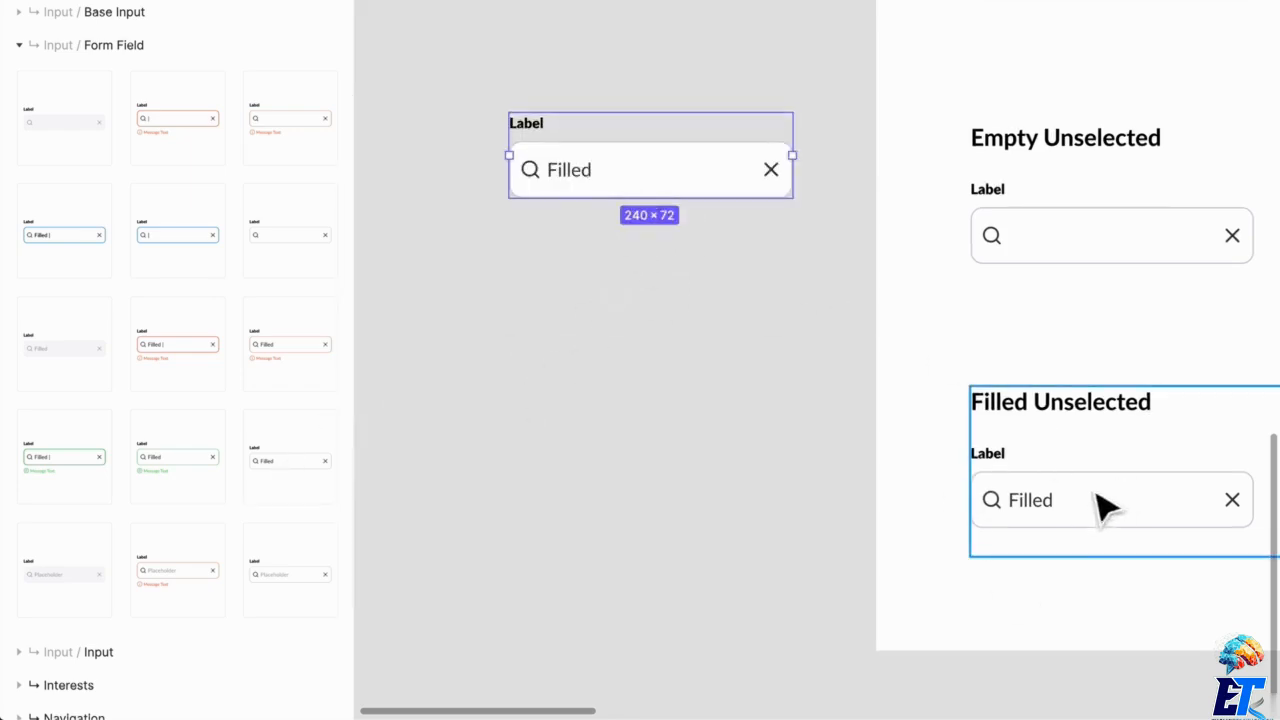
scroll(660, 78, up, 1)
scroll(649, 62, up, 1)
scroll(600, 70, down, 2)
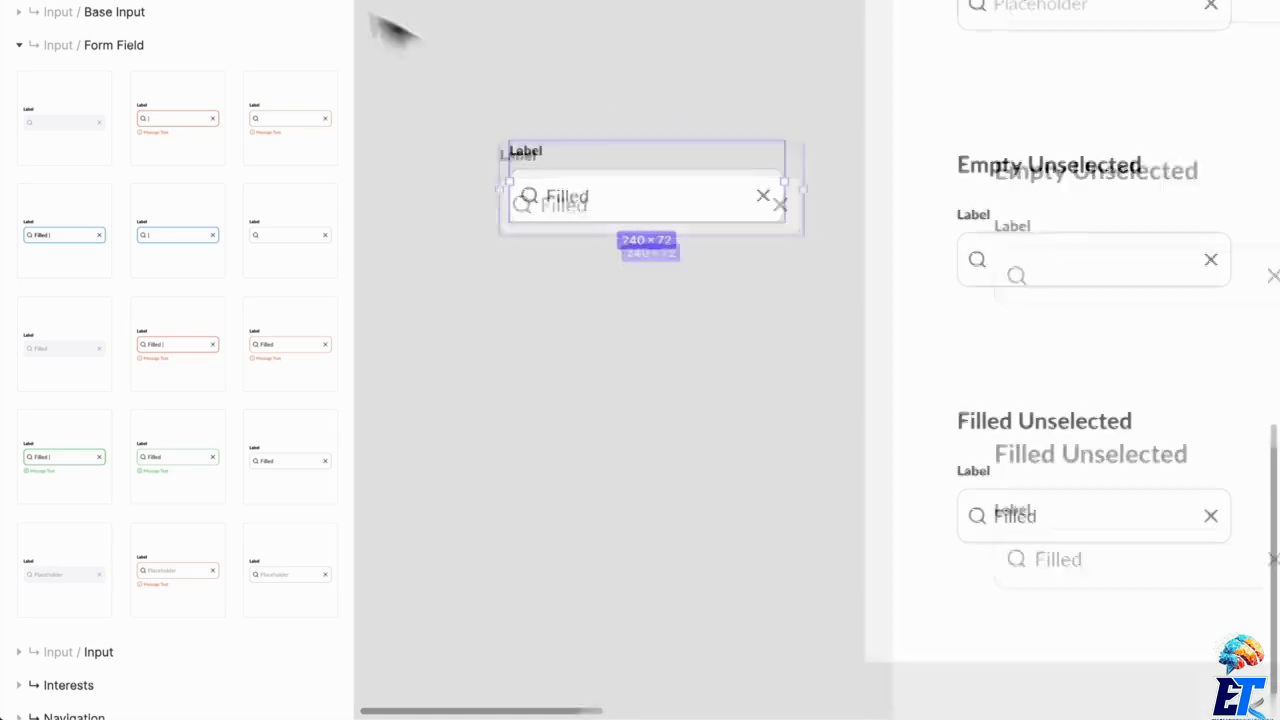
Step: Reveal the layers nested in the placed form field instance and change its label text to "Birth date"
click(34, 2)
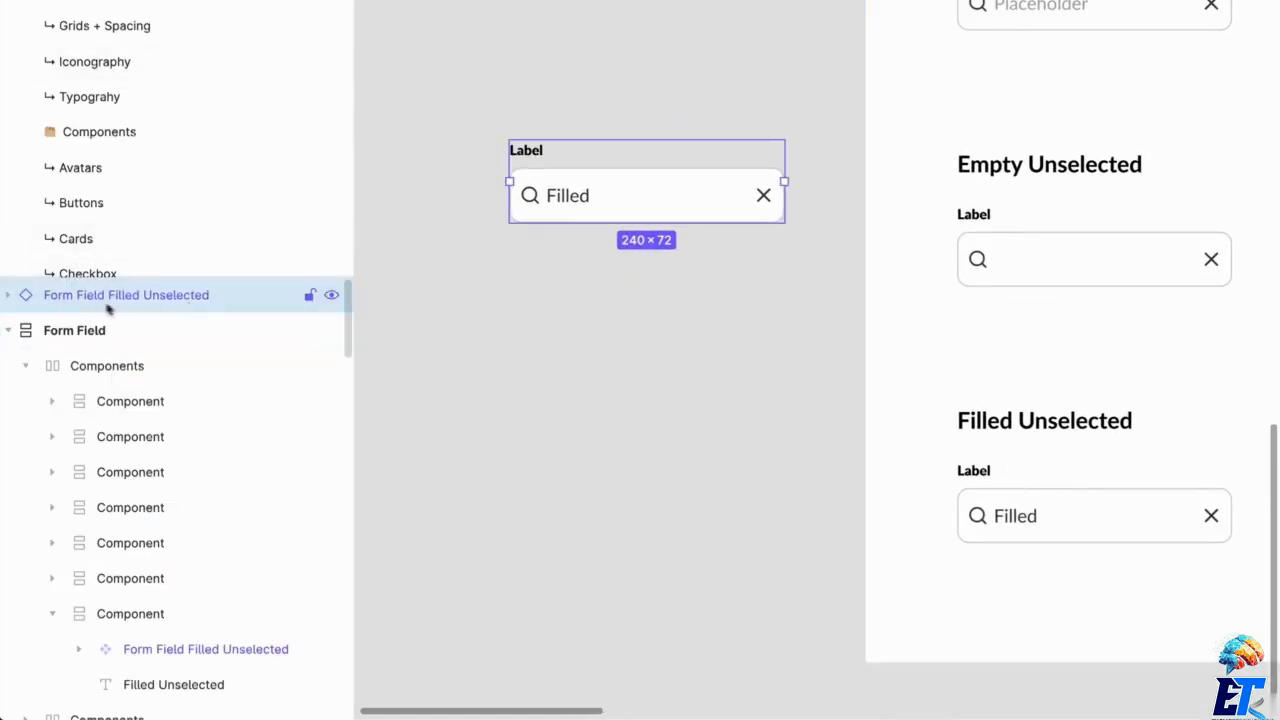
click(9, 296)
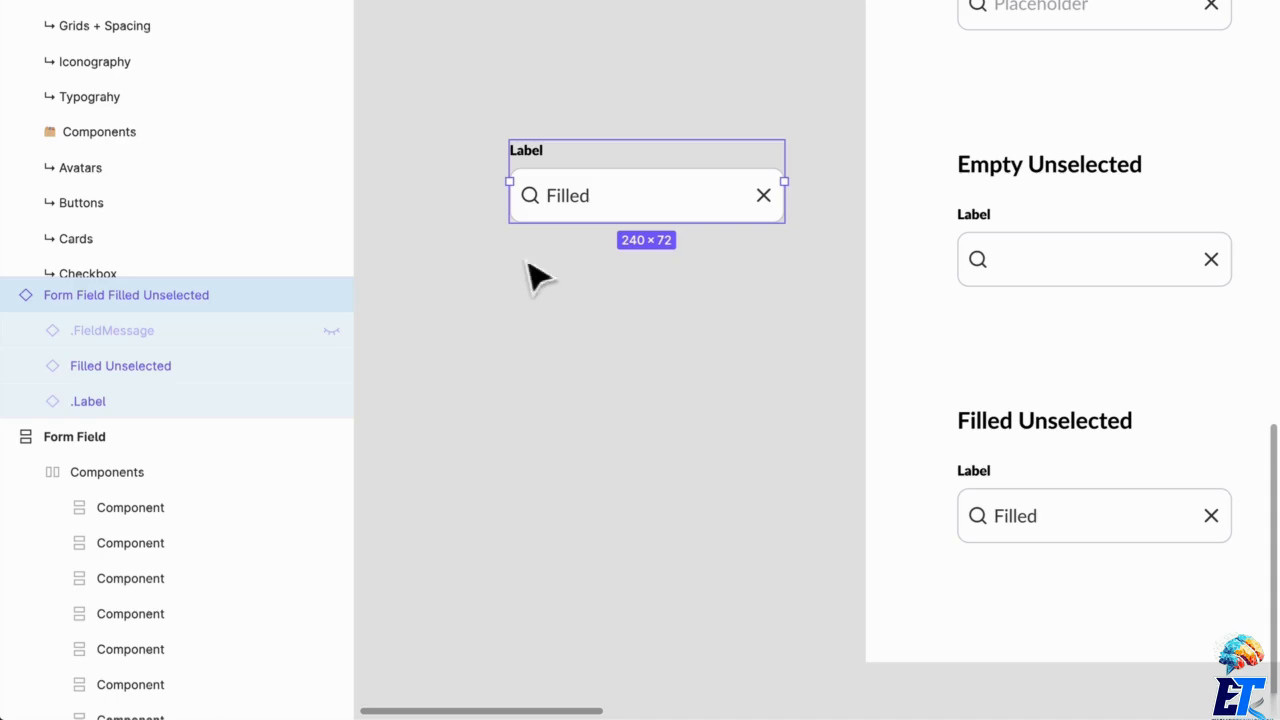
double_click(548, 155)
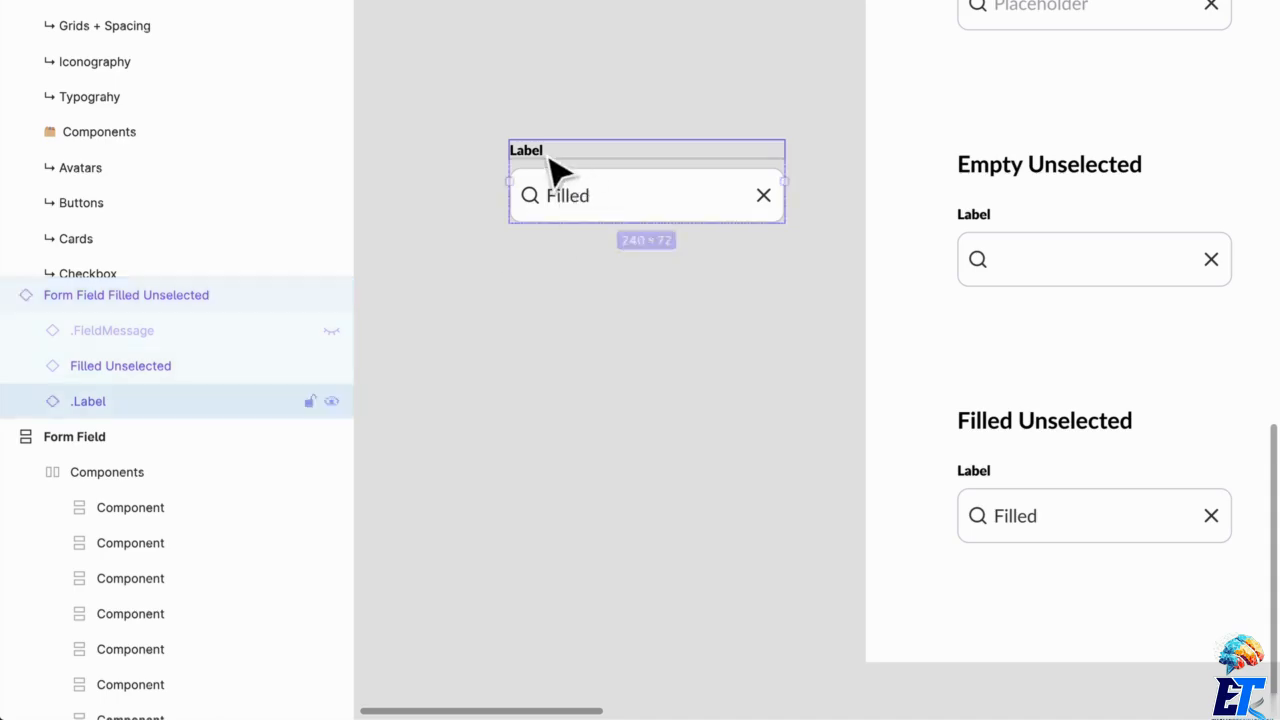
double_click(540, 149)
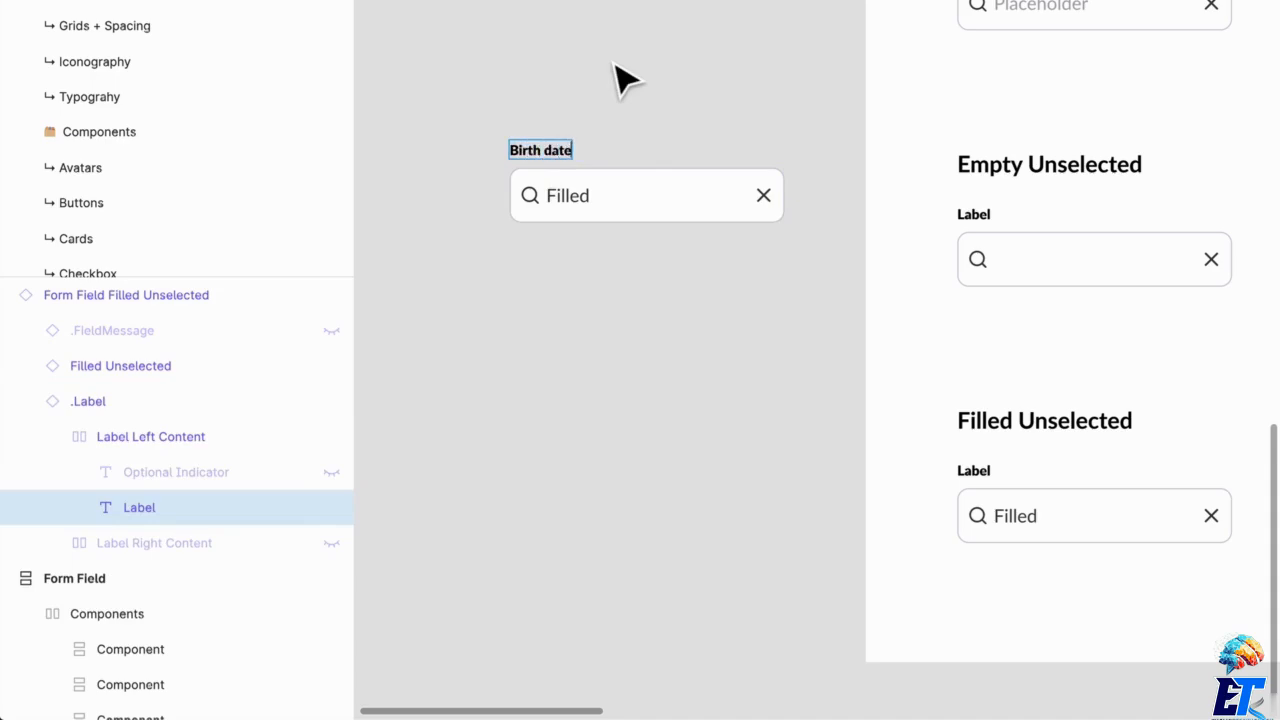
click(626, 52)
click(622, 58)
Step: Hide the search icon inside the content area of the Birth date form field
scroll(607, 110, up, 5)
drag(748, 245, 833, 68)
double_click(583, 205)
double_click(583, 205)
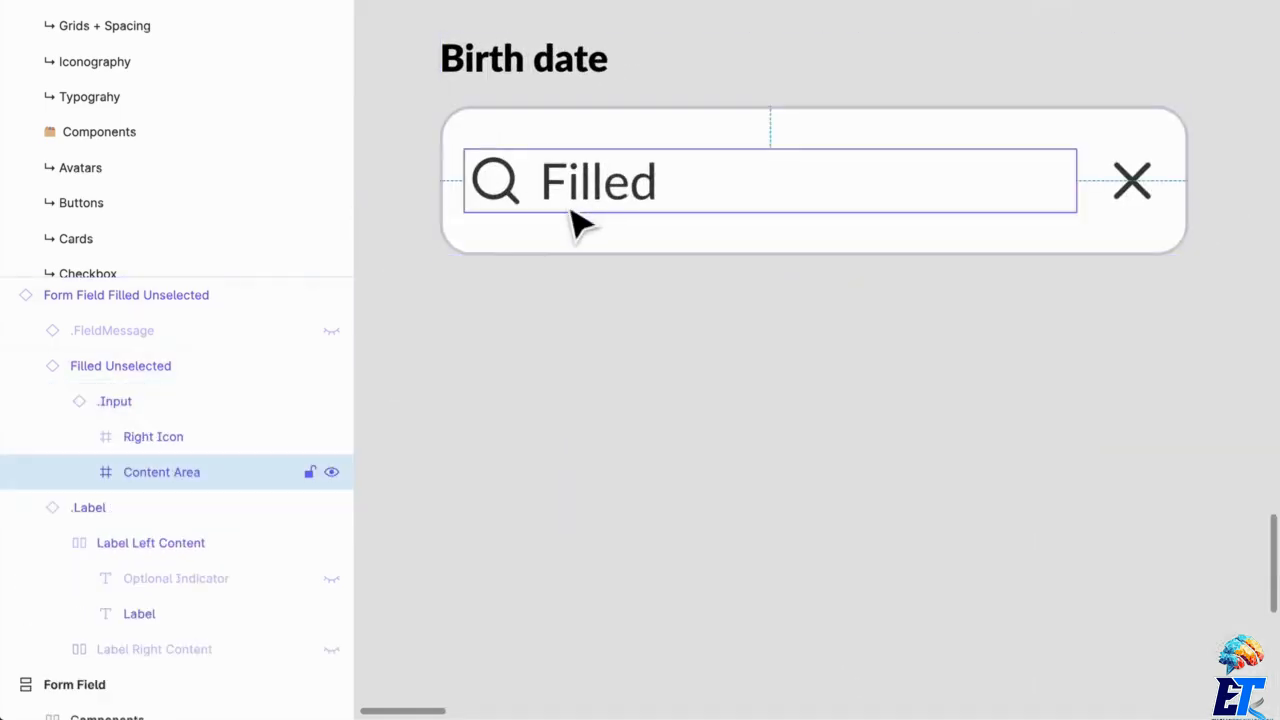
double_click(528, 200)
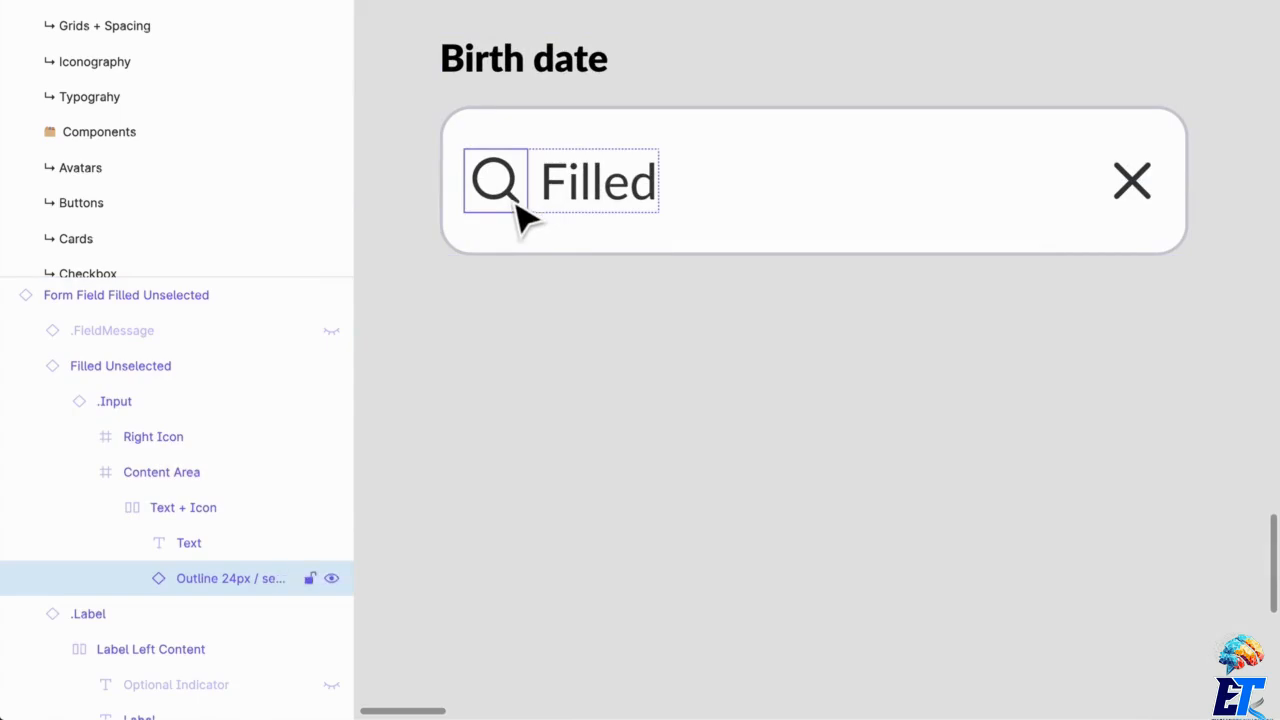
key(ctrl+shift+h)
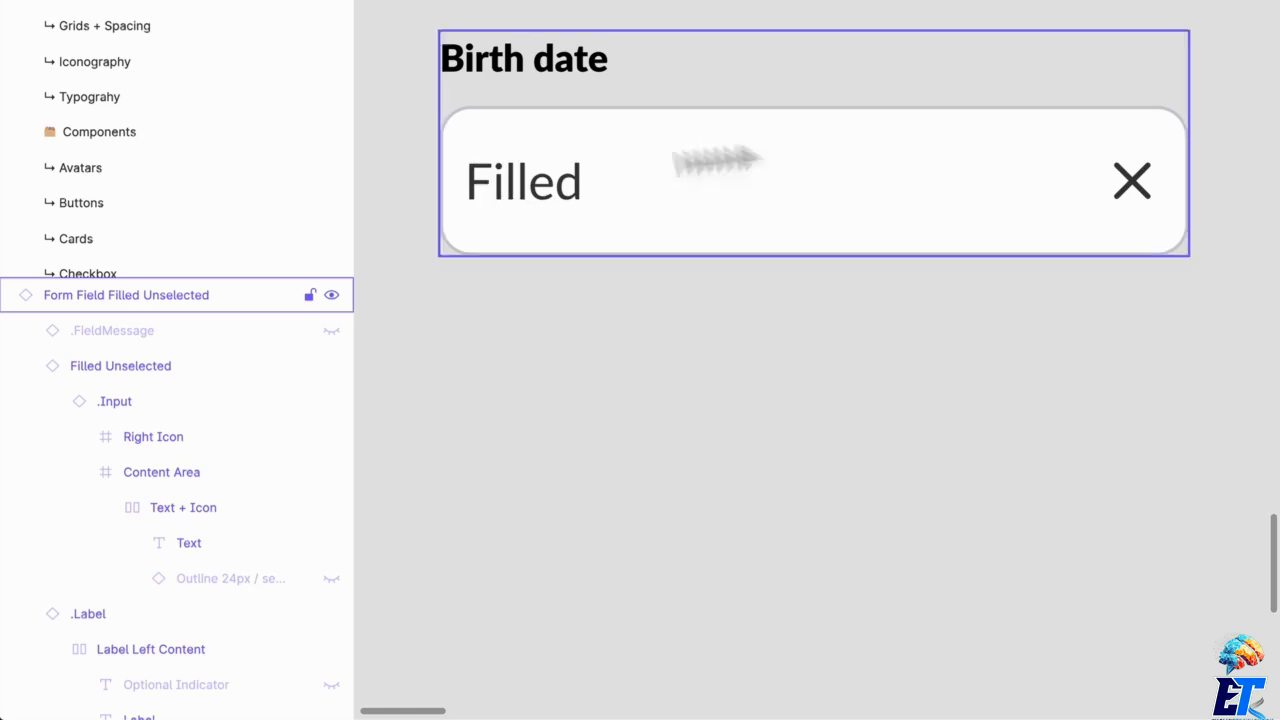
Step: Hide the Right Icon layer holding the close icon in the Birth date form field
double_click(1158, 196)
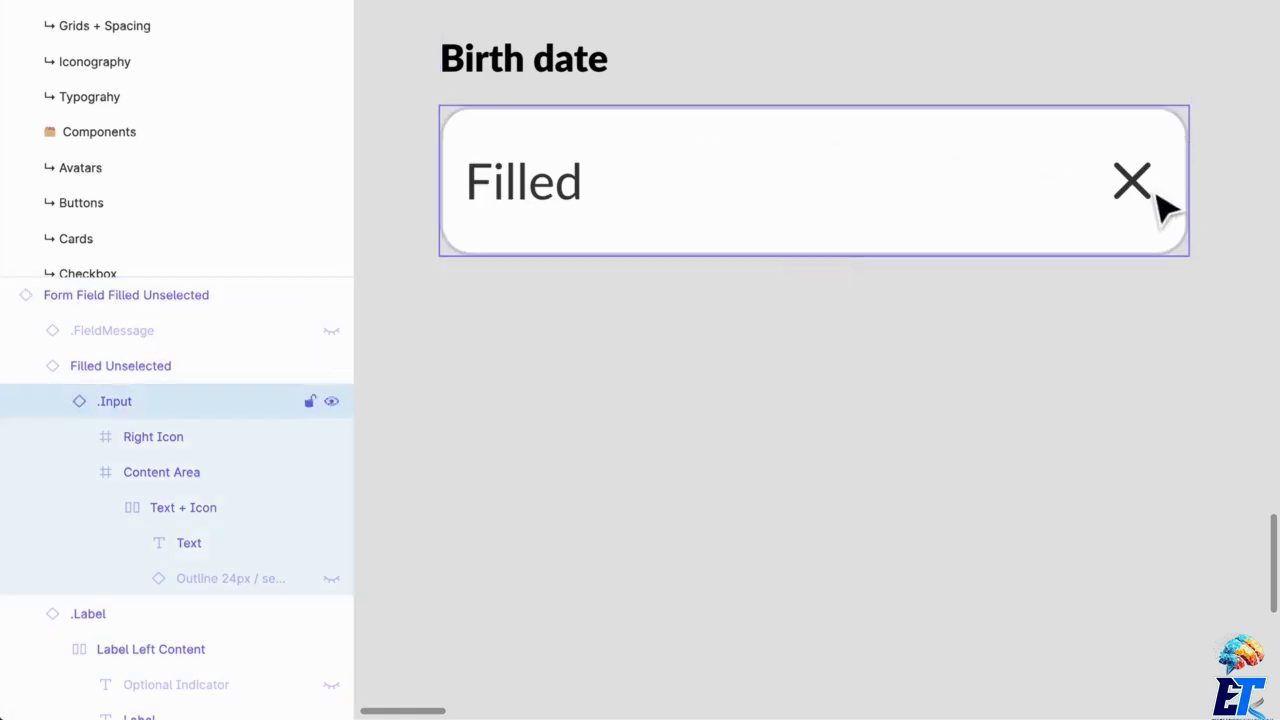
double_click(1158, 196)
key(ctrl+shift+h)
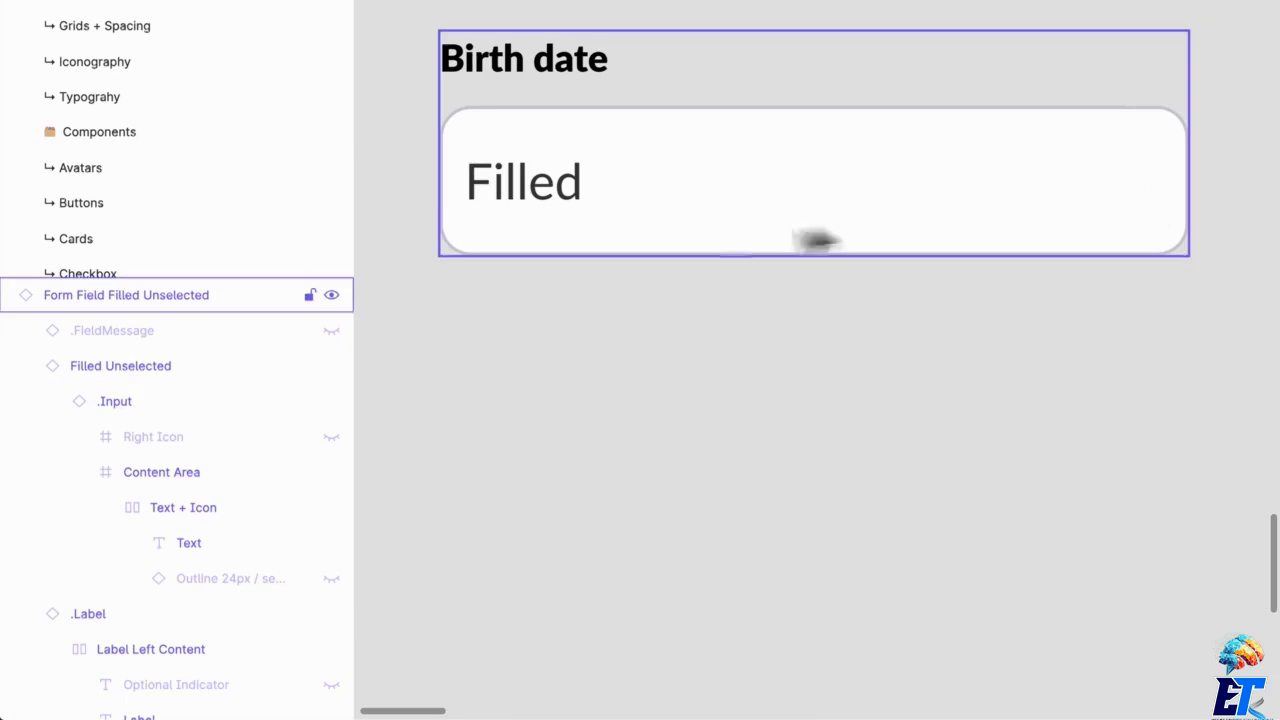
Step: Show the Label Right Content of the Birth date field and hide its Toggle Icon, keeping only the Description text
click(580, 92)
double_click(580, 92)
double_click(578, 103)
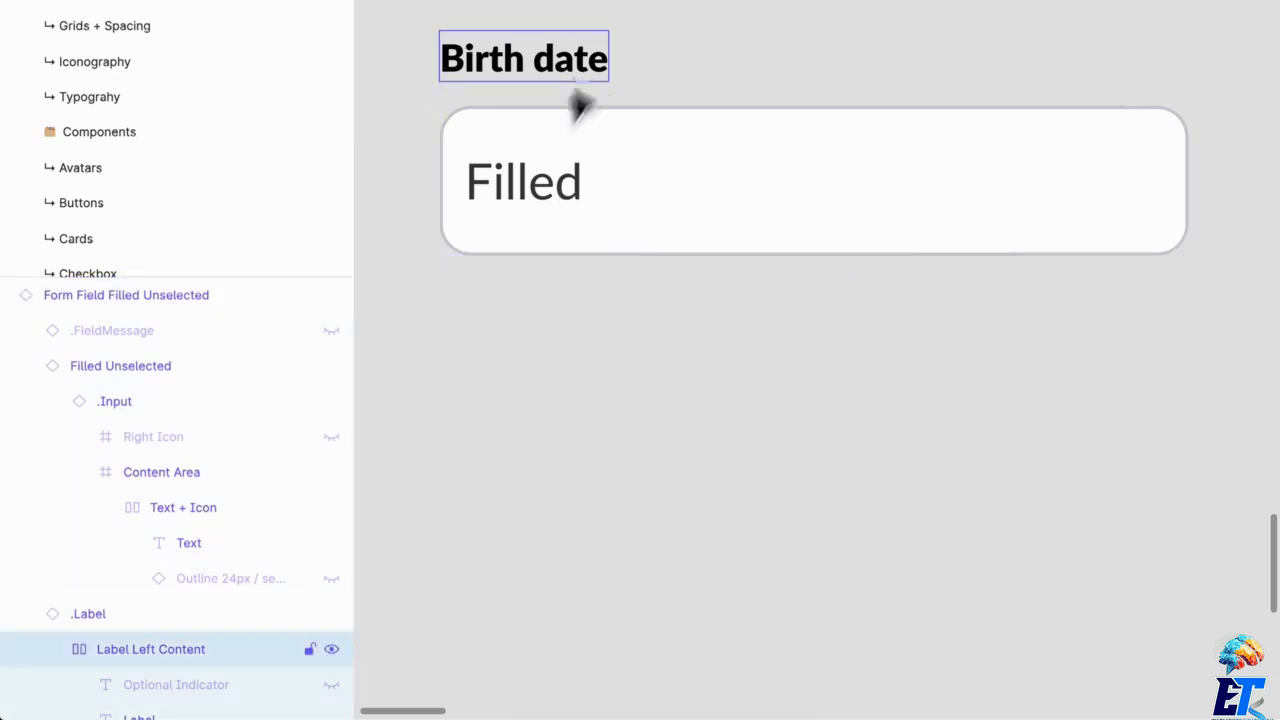
scroll(150, 522, down, 5)
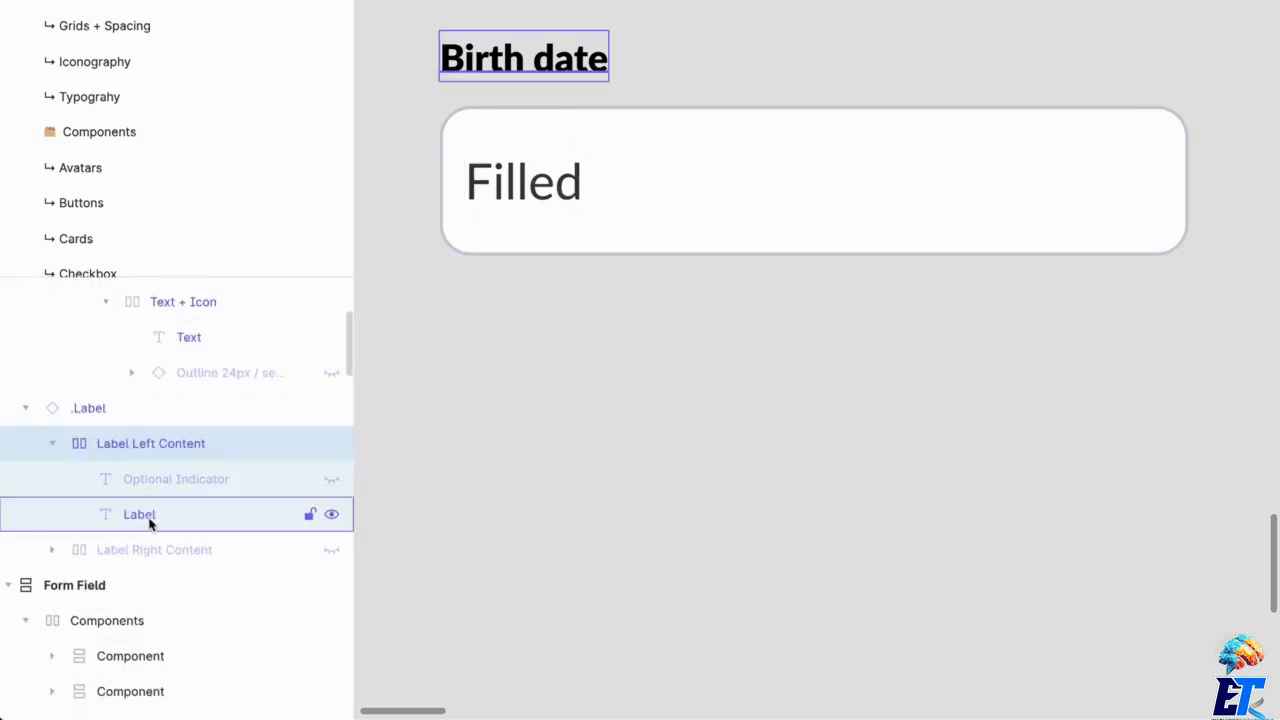
click(331, 550)
click(52, 551)
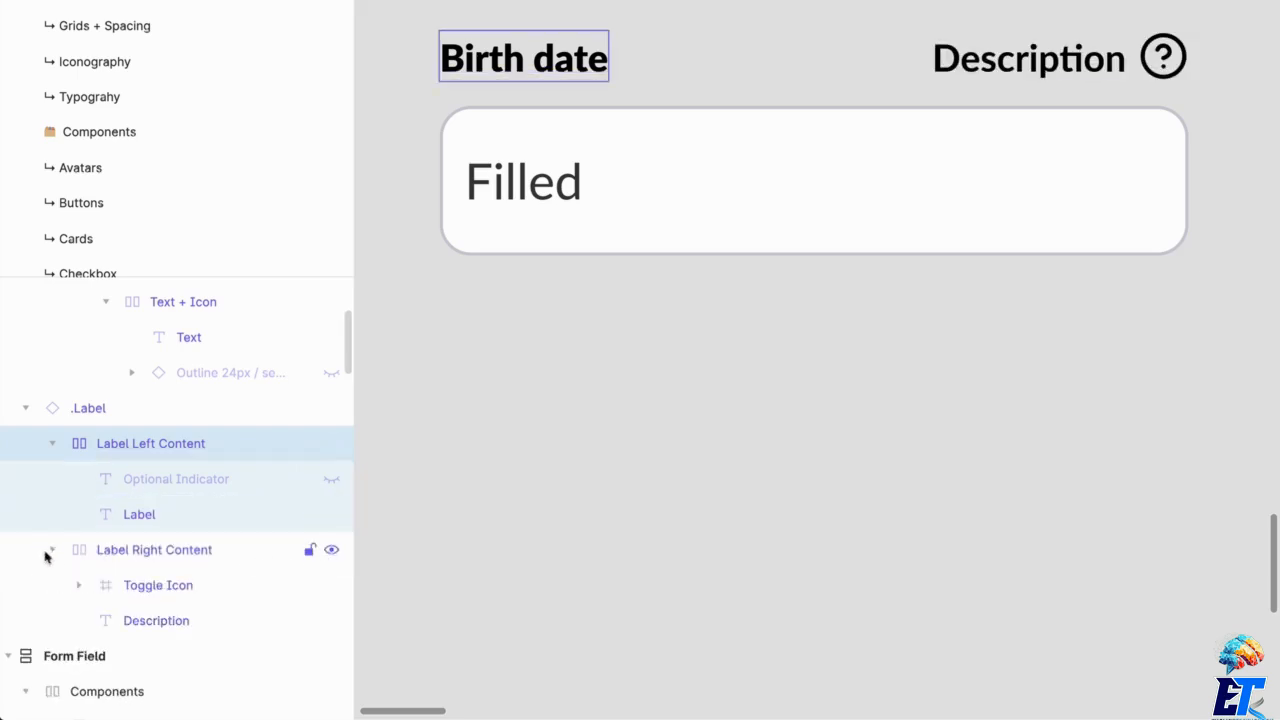
click(332, 588)
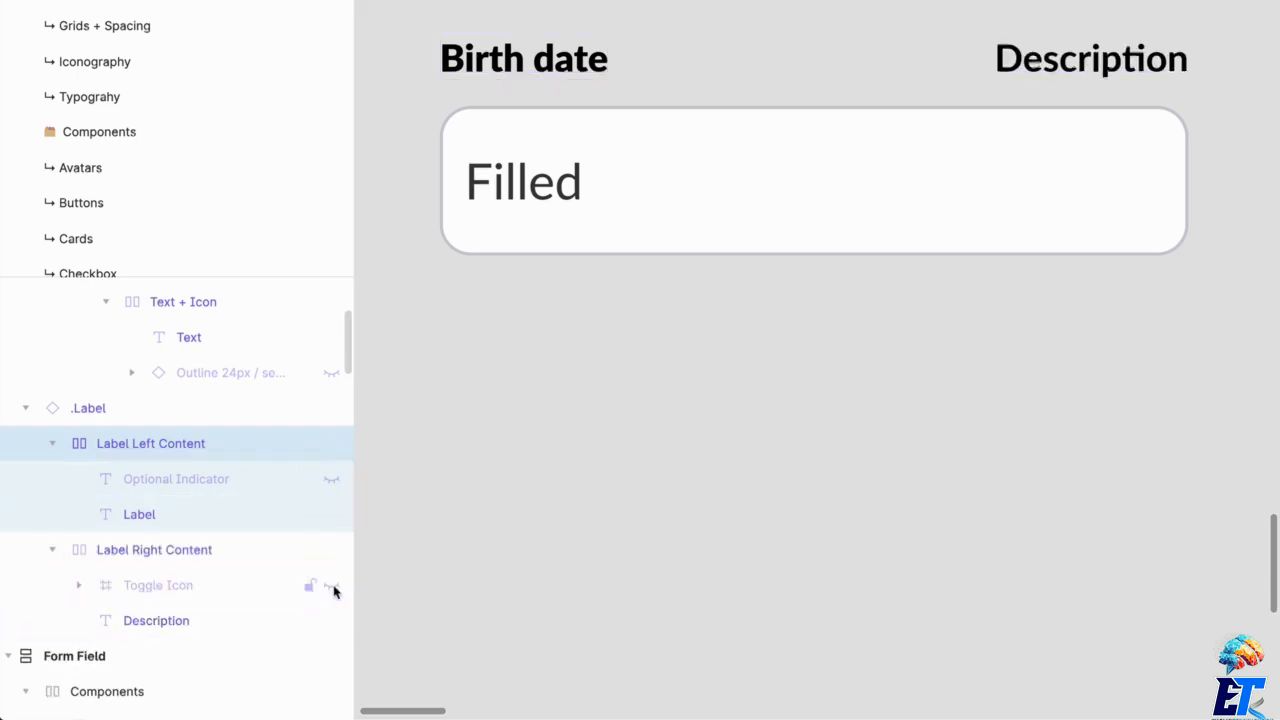
Step: Replace the Description text above the Birth date field with "MM/DD/YYYY"
click(1103, 71)
click(1103, 71)
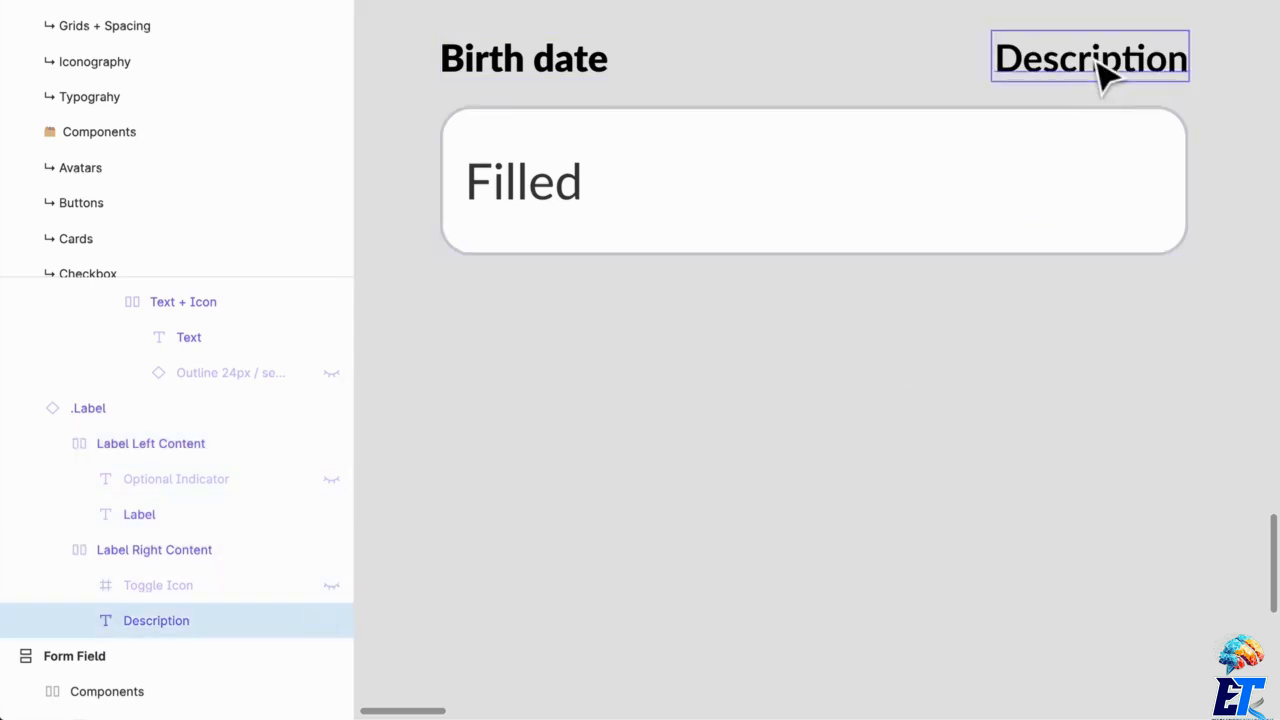
double_click(1100, 68)
text(MM)
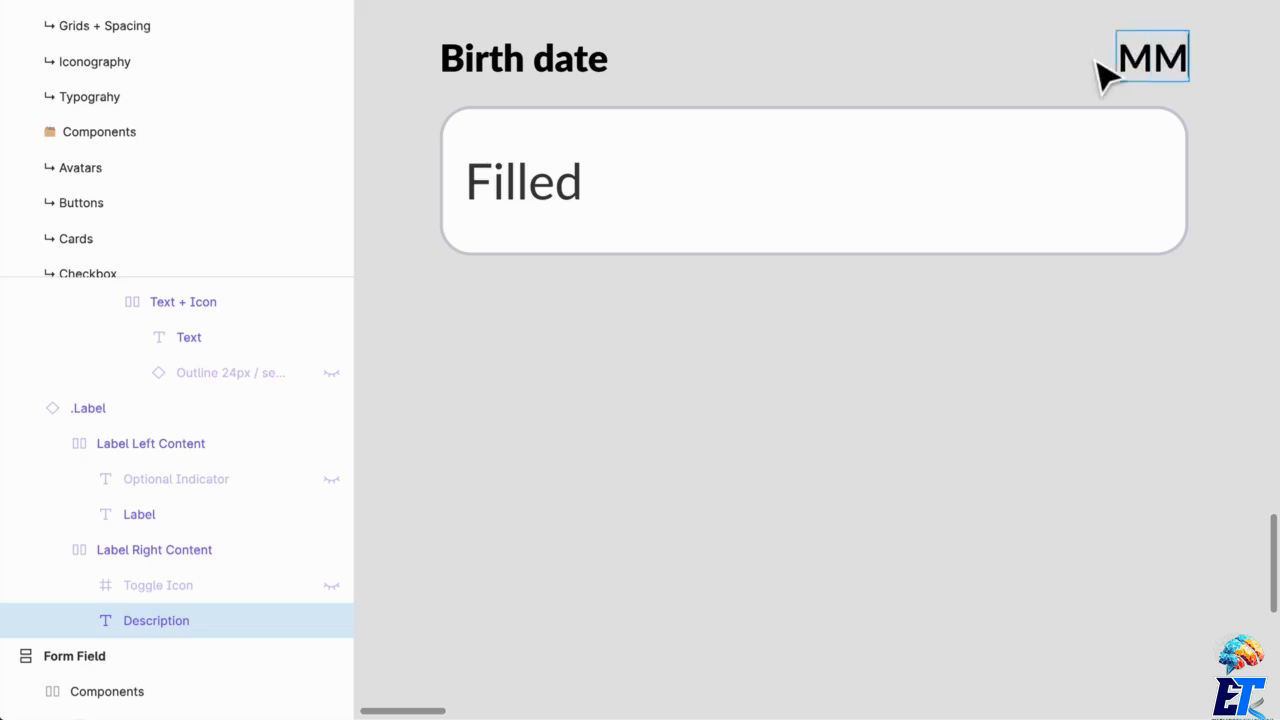
text(/DD/Y)
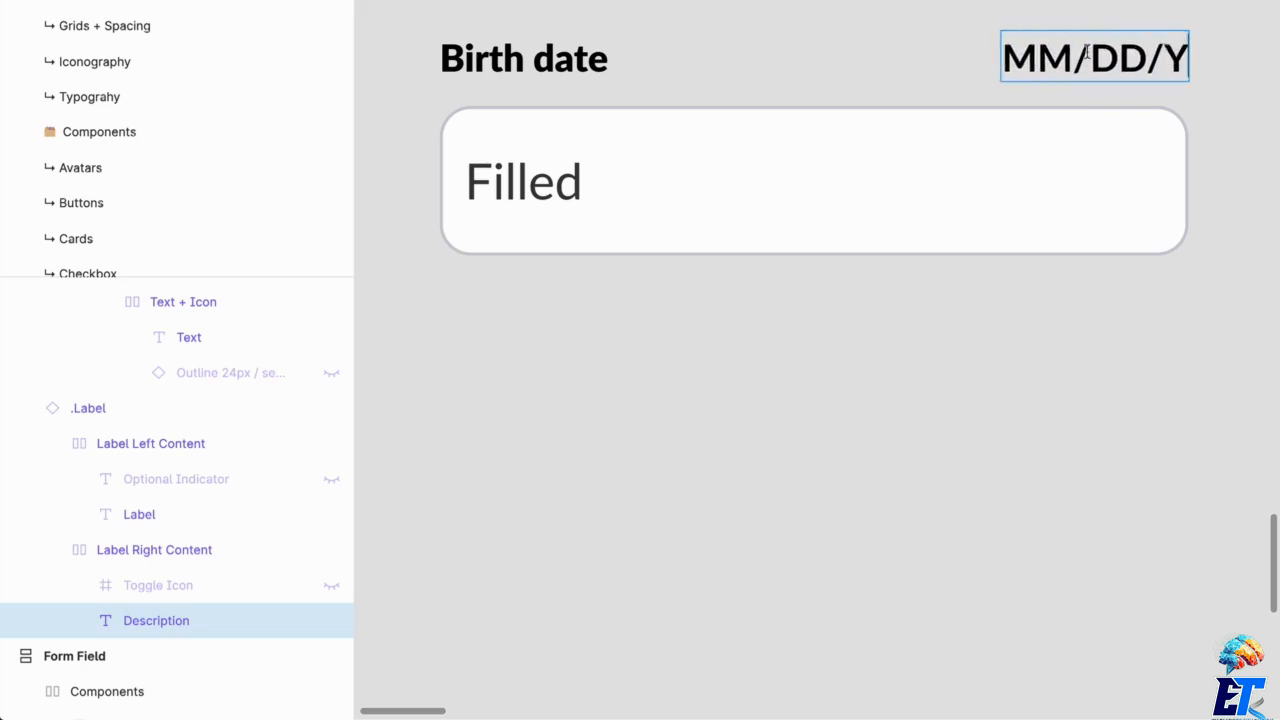
text(YYY)
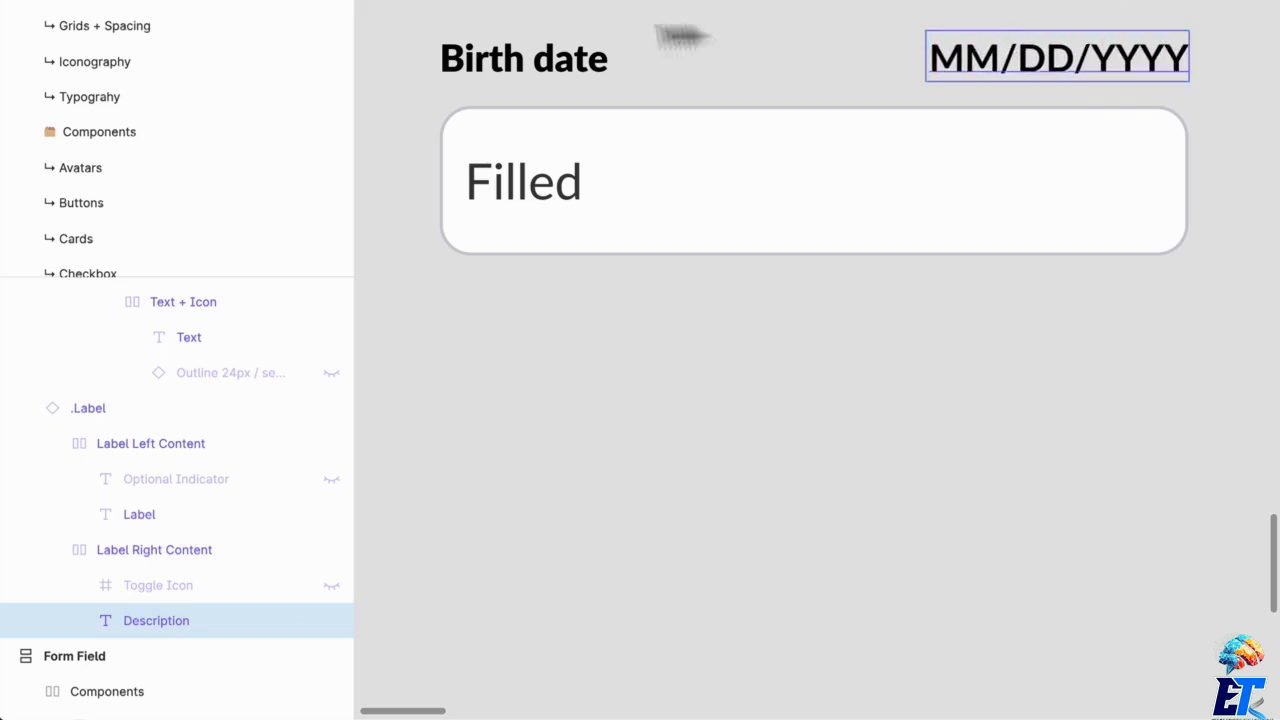
Step: Apply the Text/Gray 80 color style to both the Birth date label and the MM/DD/YYYY description
click(524, 70)
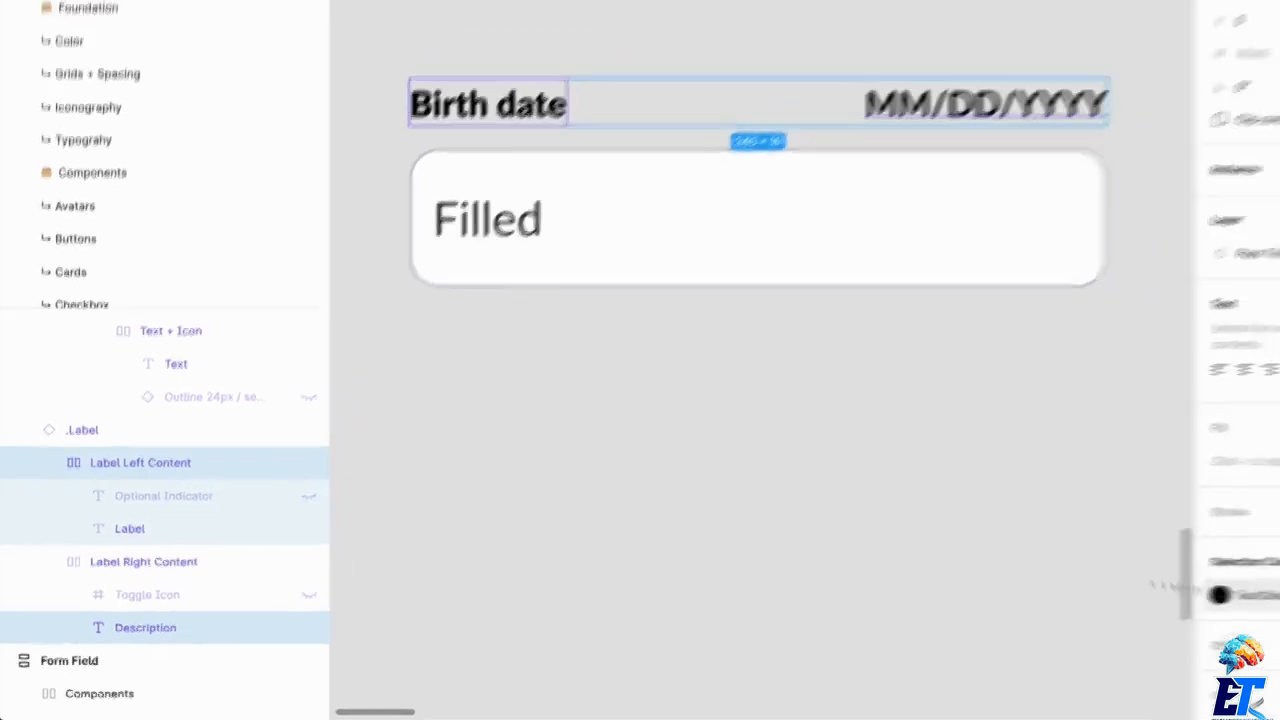
click(1250, 596)
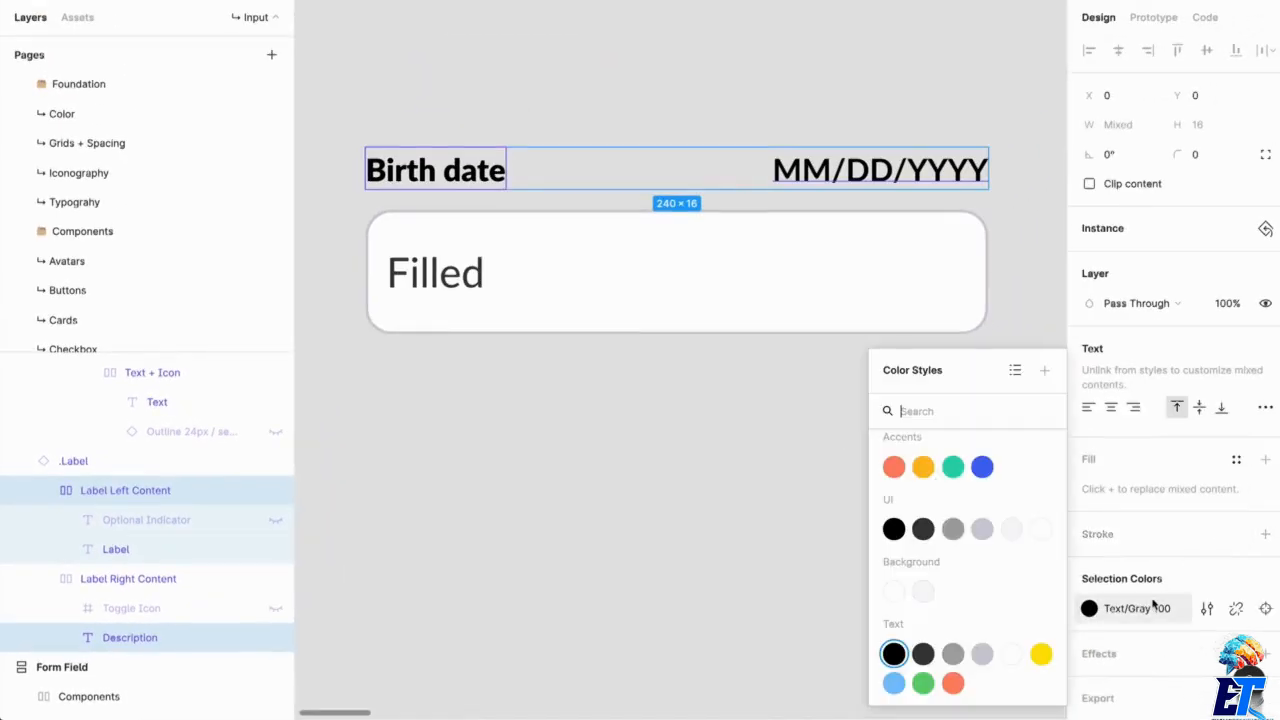
click(925, 655)
Step: Recolor only the MM/DD/YYYY description with the next lighter gray from the Text color styles
click(908, 180)
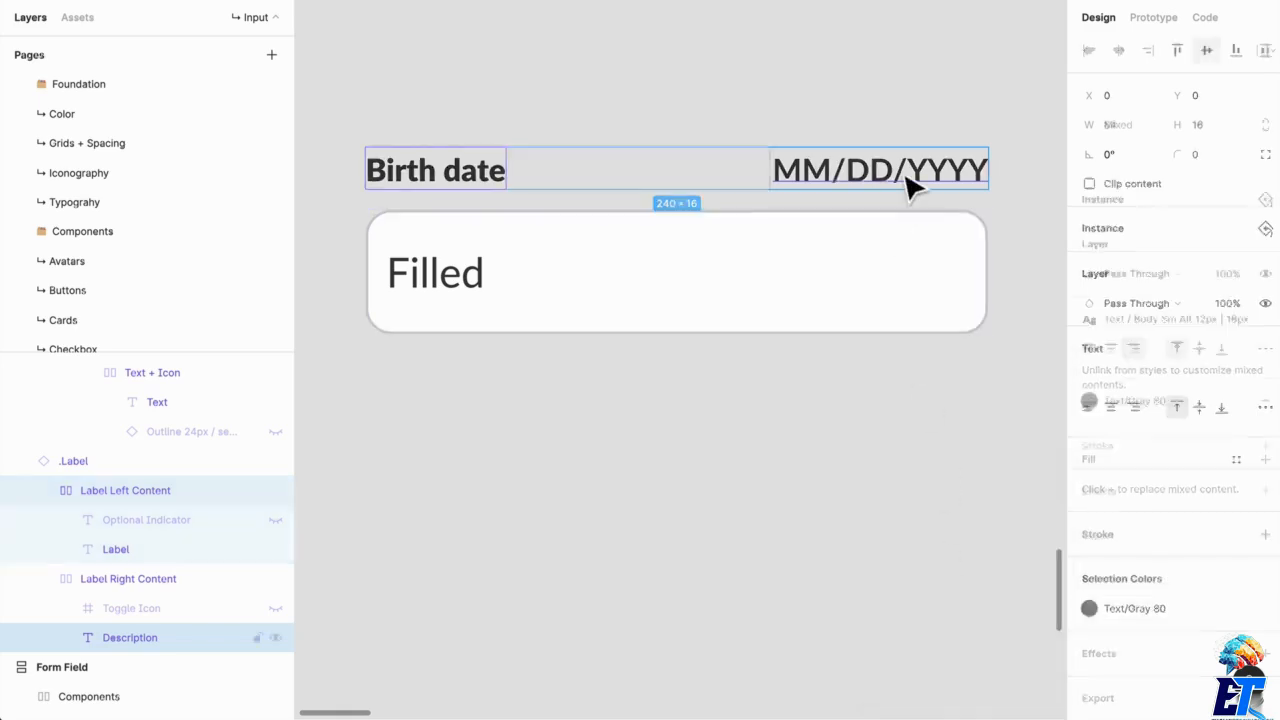
click(1133, 412)
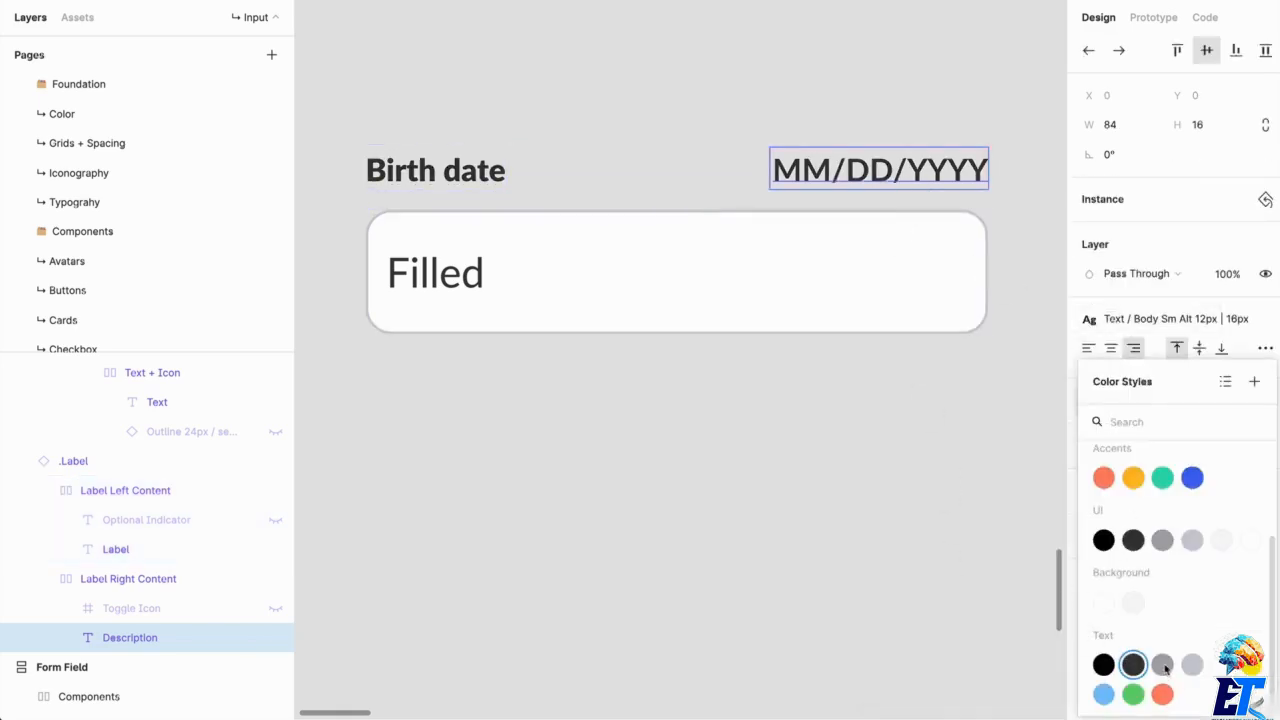
click(1162, 665)
click(816, 88)
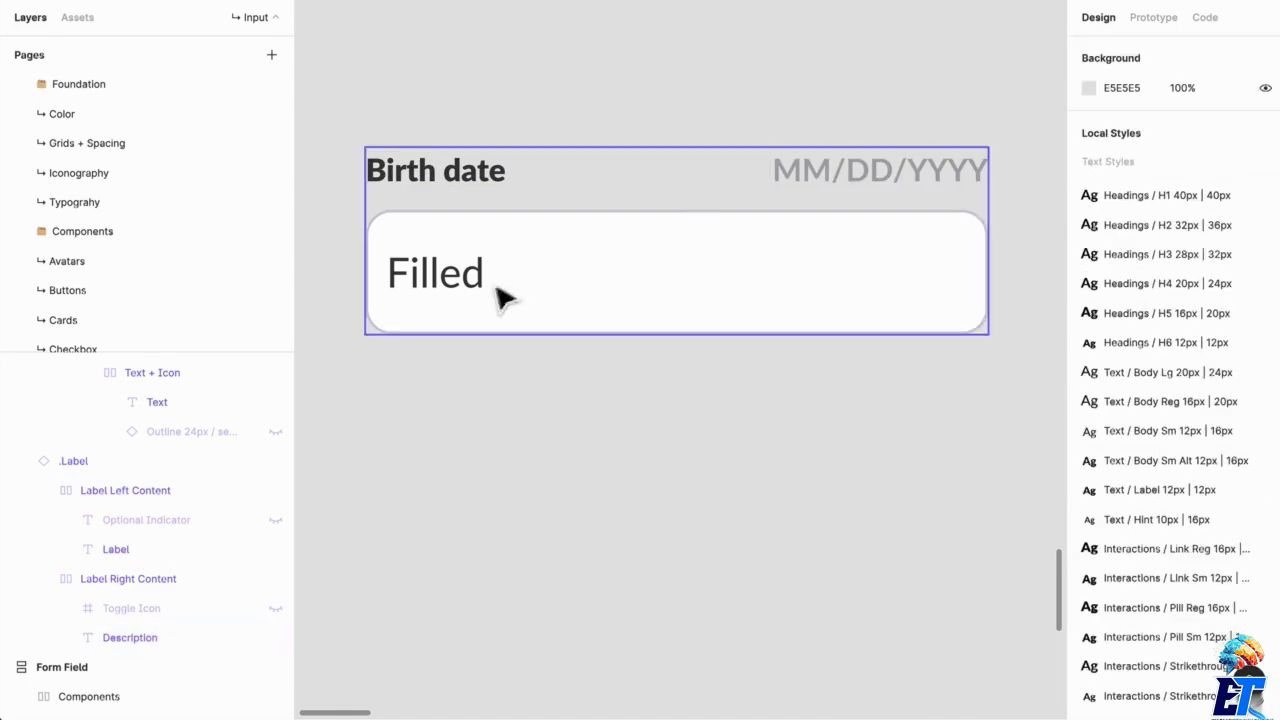
click(463, 303)
double_click(463, 303)
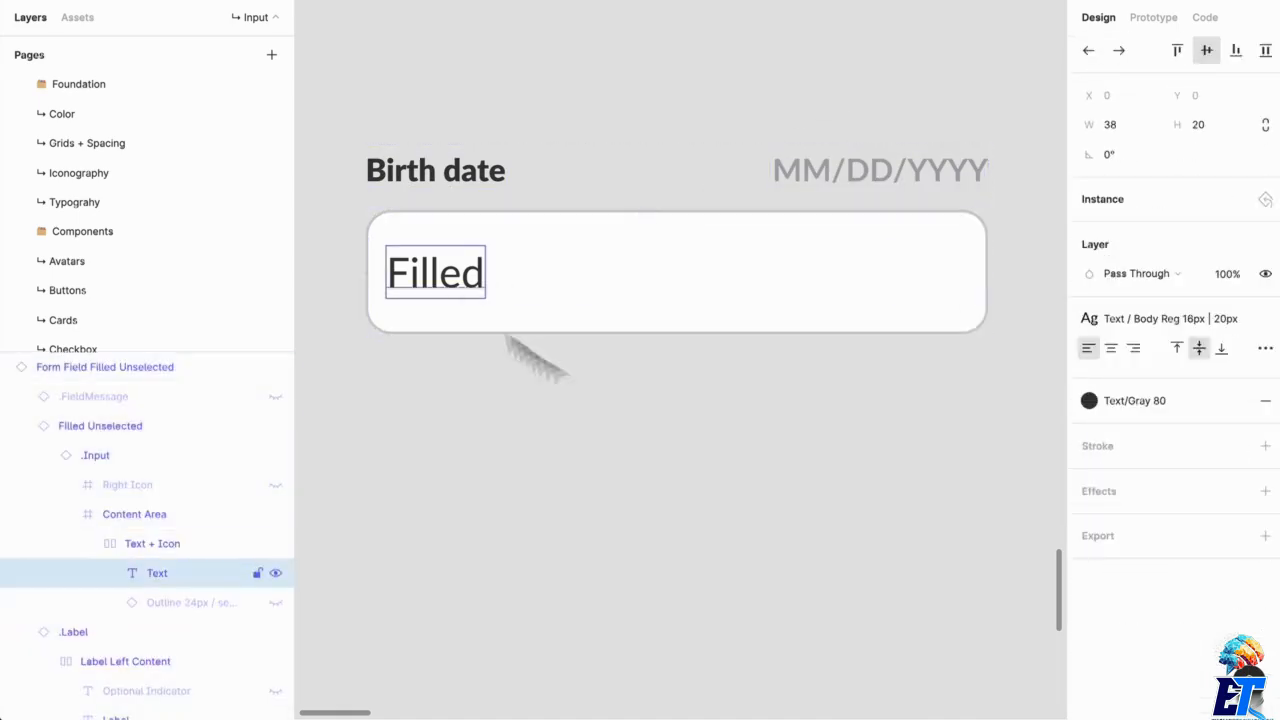
click(590, 430)
Step: Duplicate the Birth date form field and place the copy directly below the original
scroll(590, 430, down, 3)
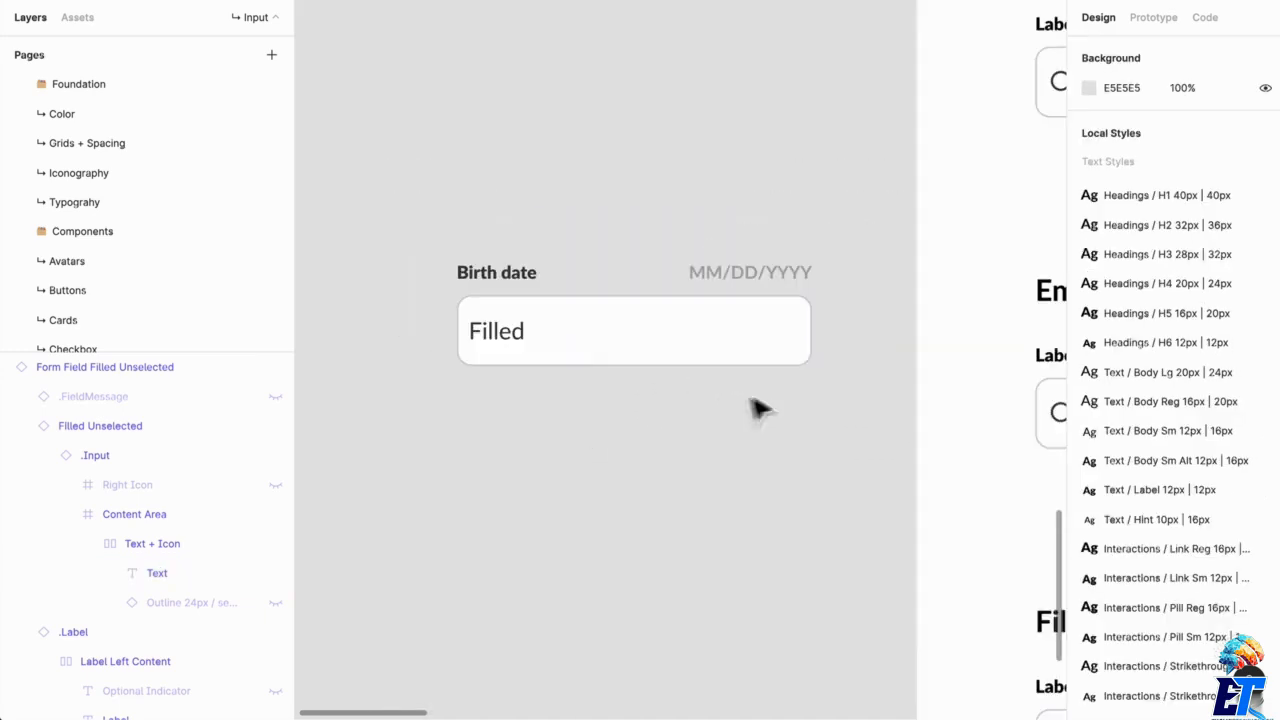
click(697, 287)
drag(620, 177, 625, 315)
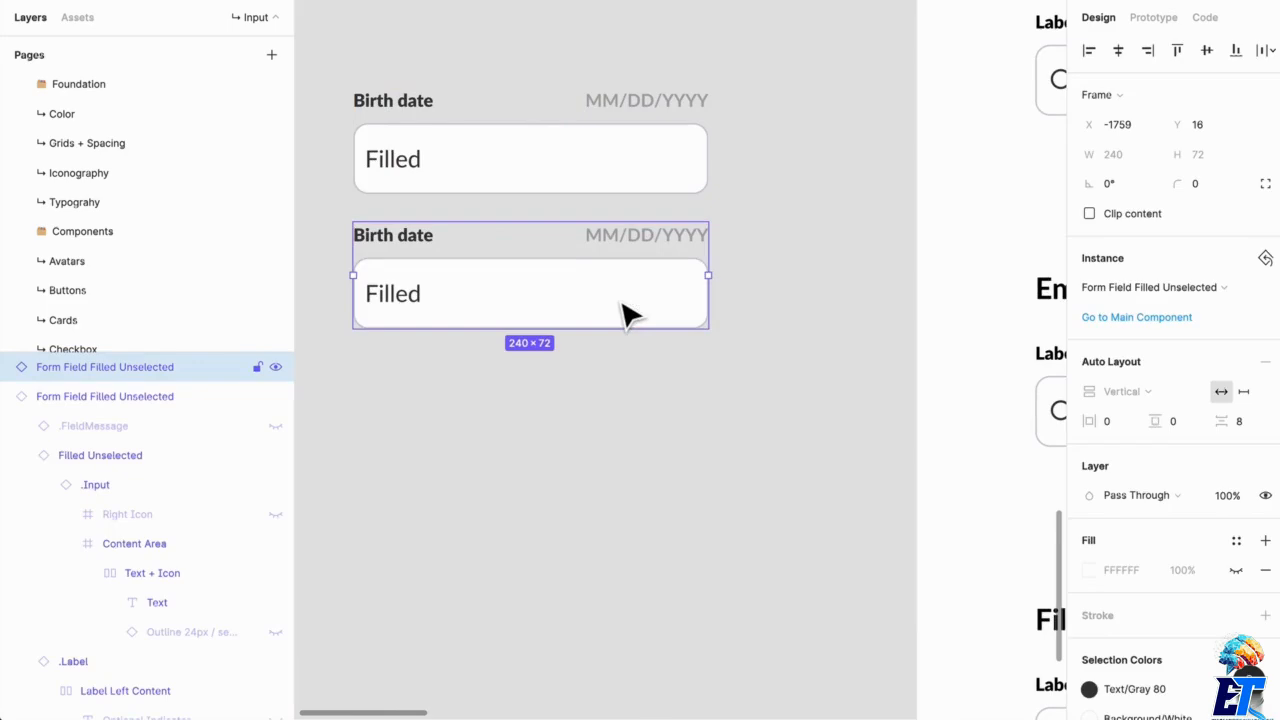
Step: Set the corner radius of the main .Input component in the Base Input frame to 5
scroll(634, 314, down, 3)
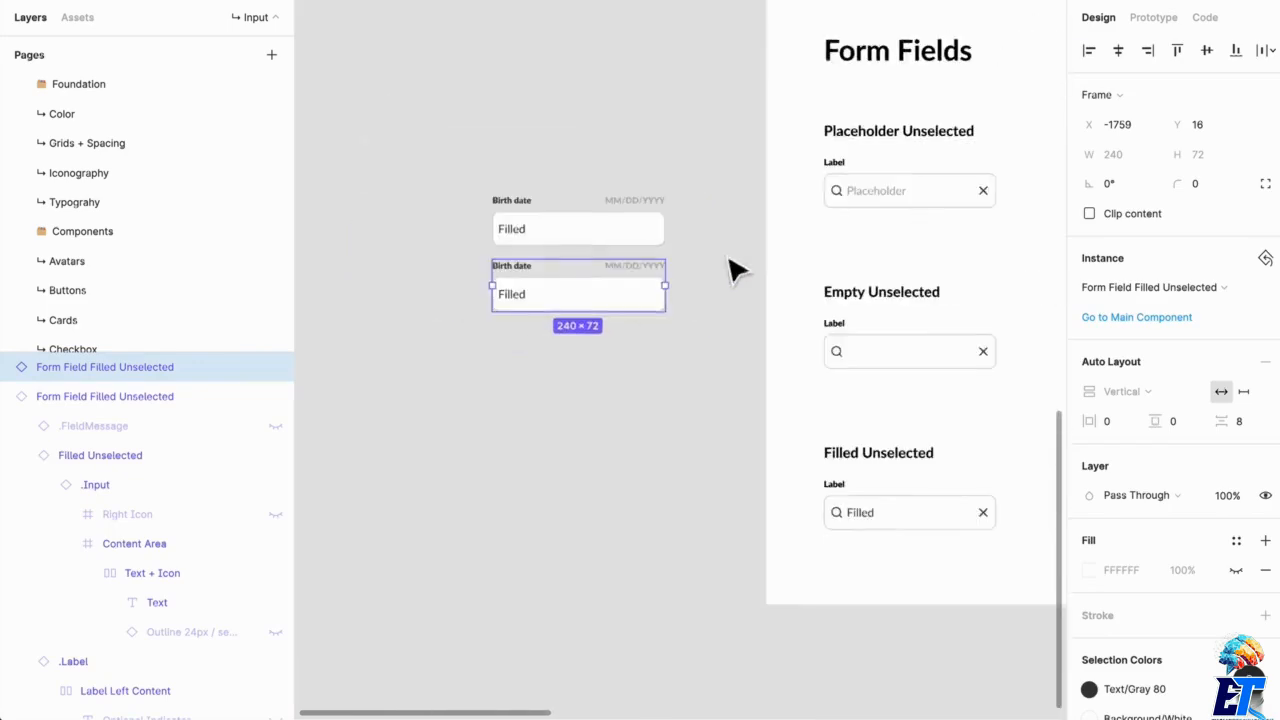
scroll(740, 430, up, 5)
click(730, 672)
scroll(728, 425, up, 10)
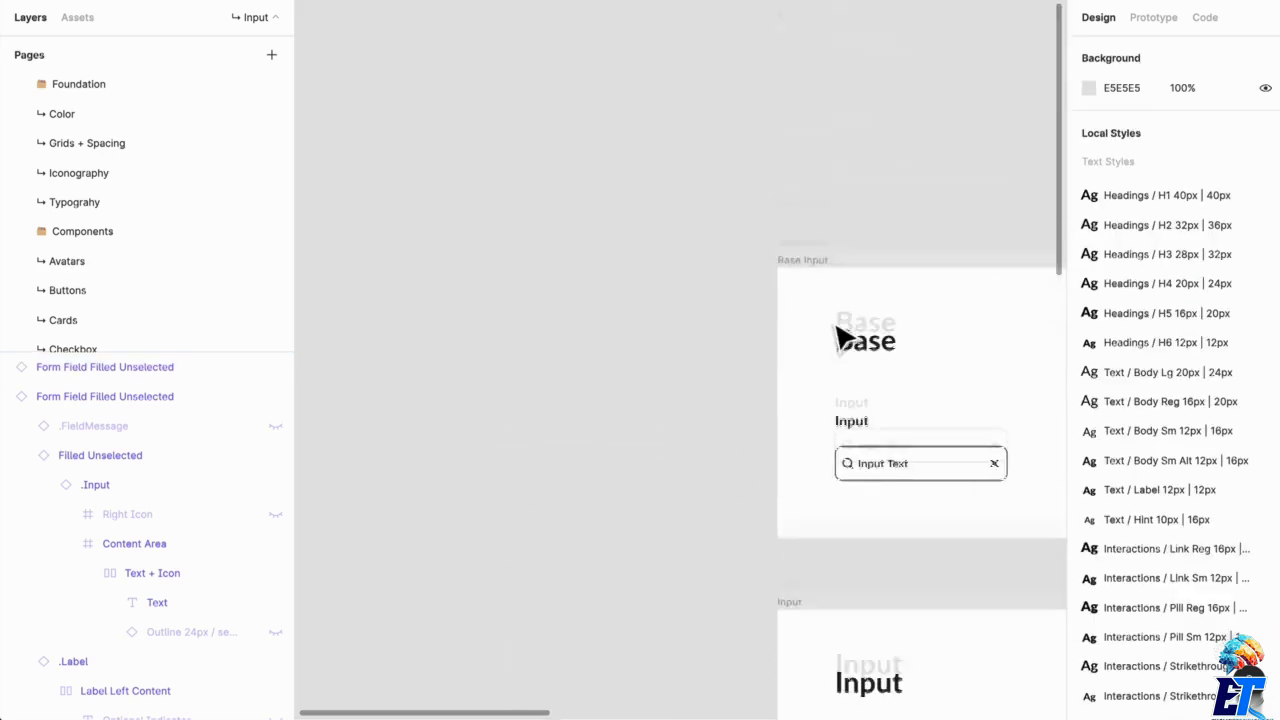
scroll(950, 452, right, 3)
click(693, 463)
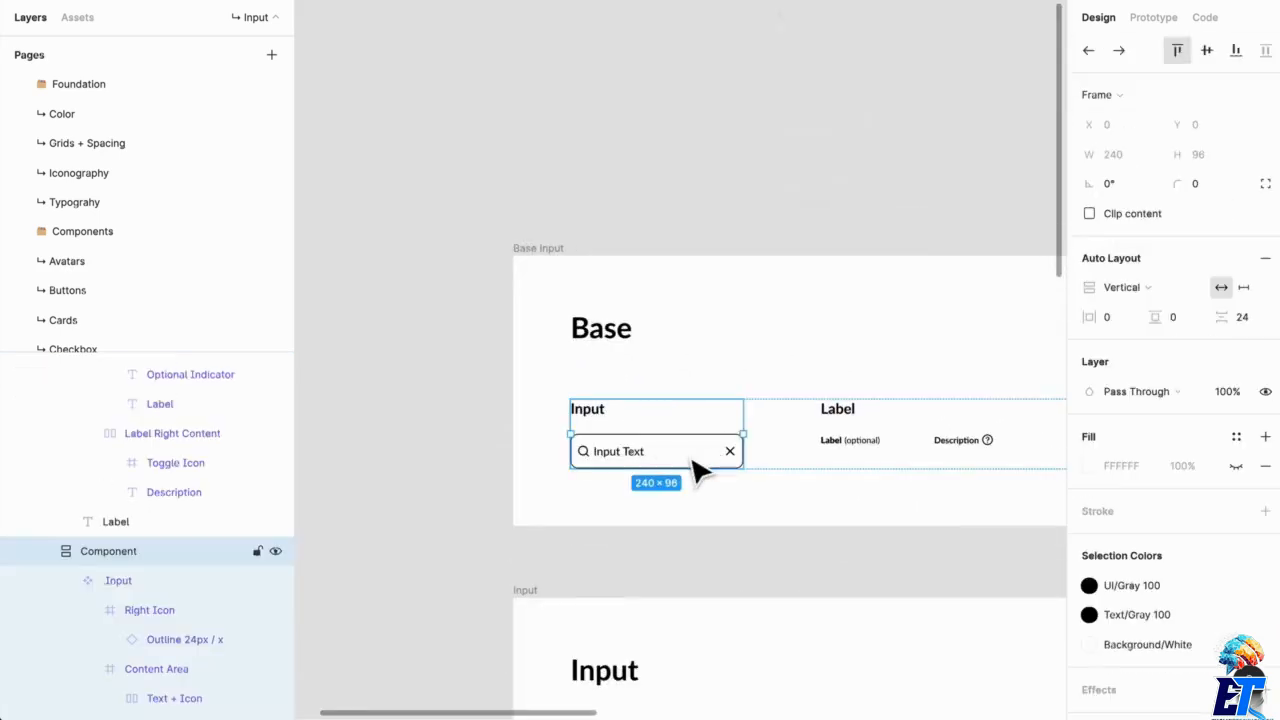
double_click(697, 470)
click(1197, 183)
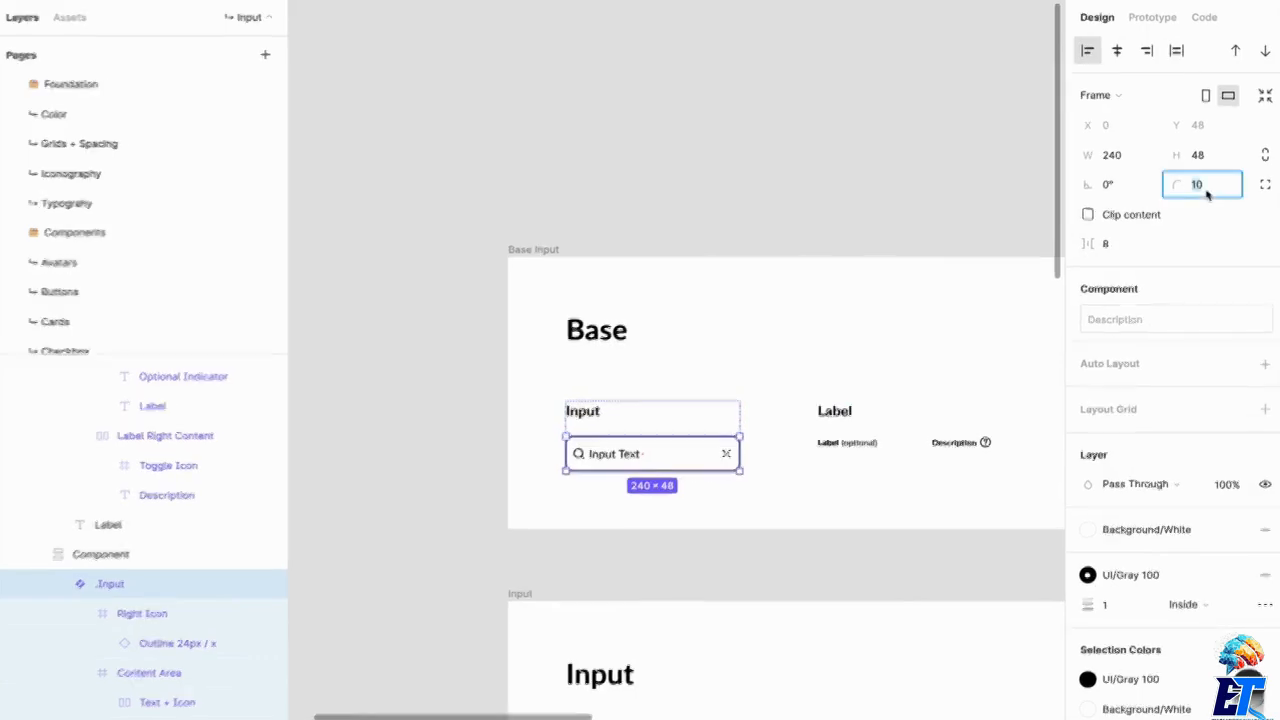
text(5)
key(Return)
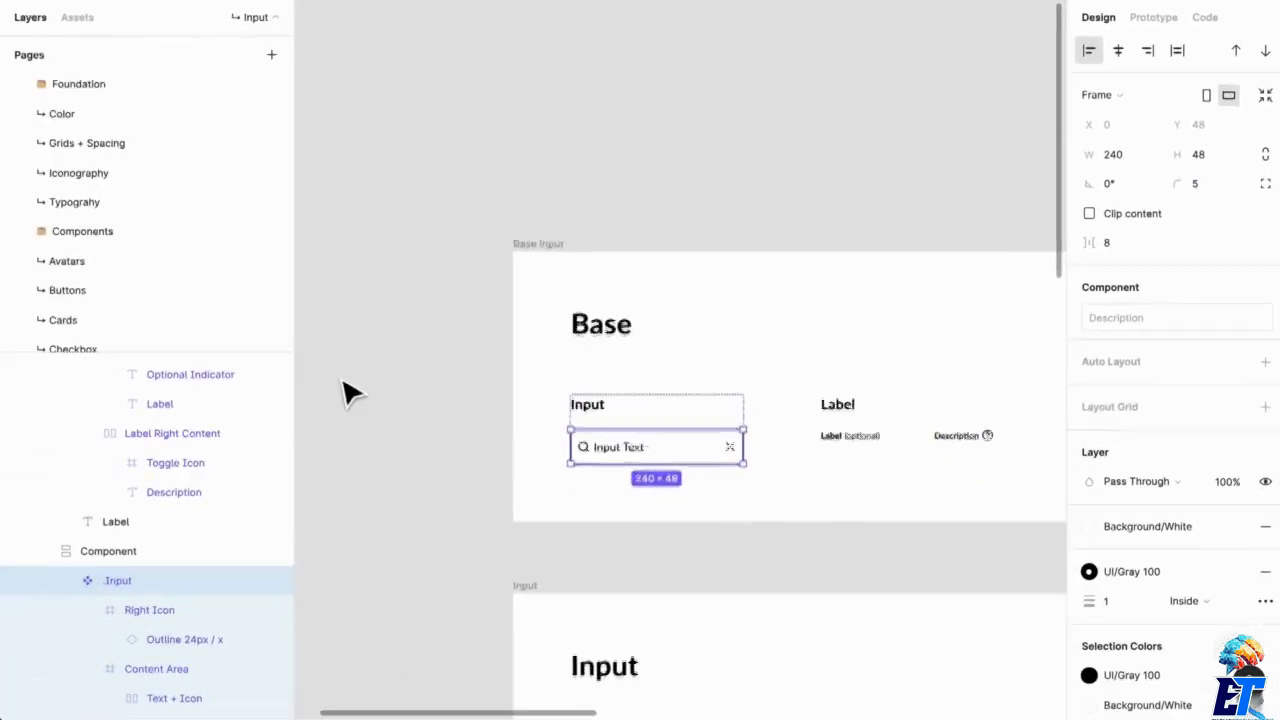
Step: Examine the corner rounding across the Input and Form Field components and on the two Birth date instances
scroll(61, 504, down, 5)
scroll(760, 560, up, 5)
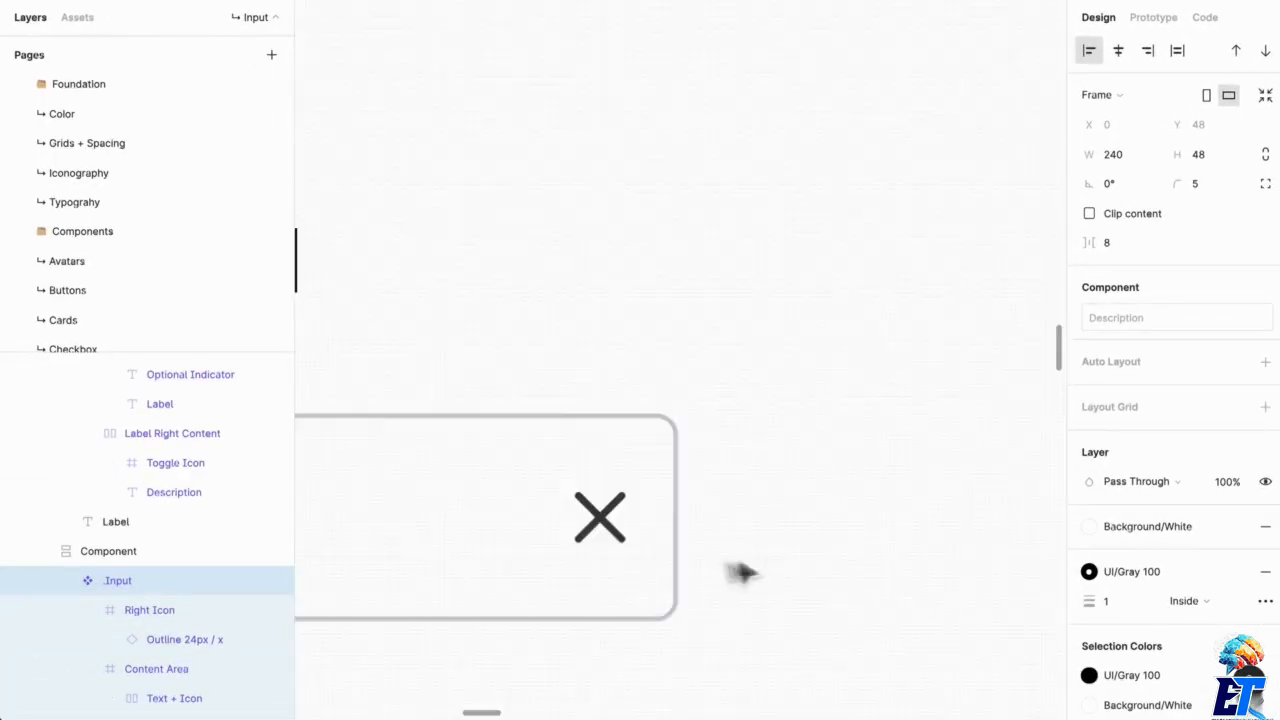
scroll(693, 545, down, 3)
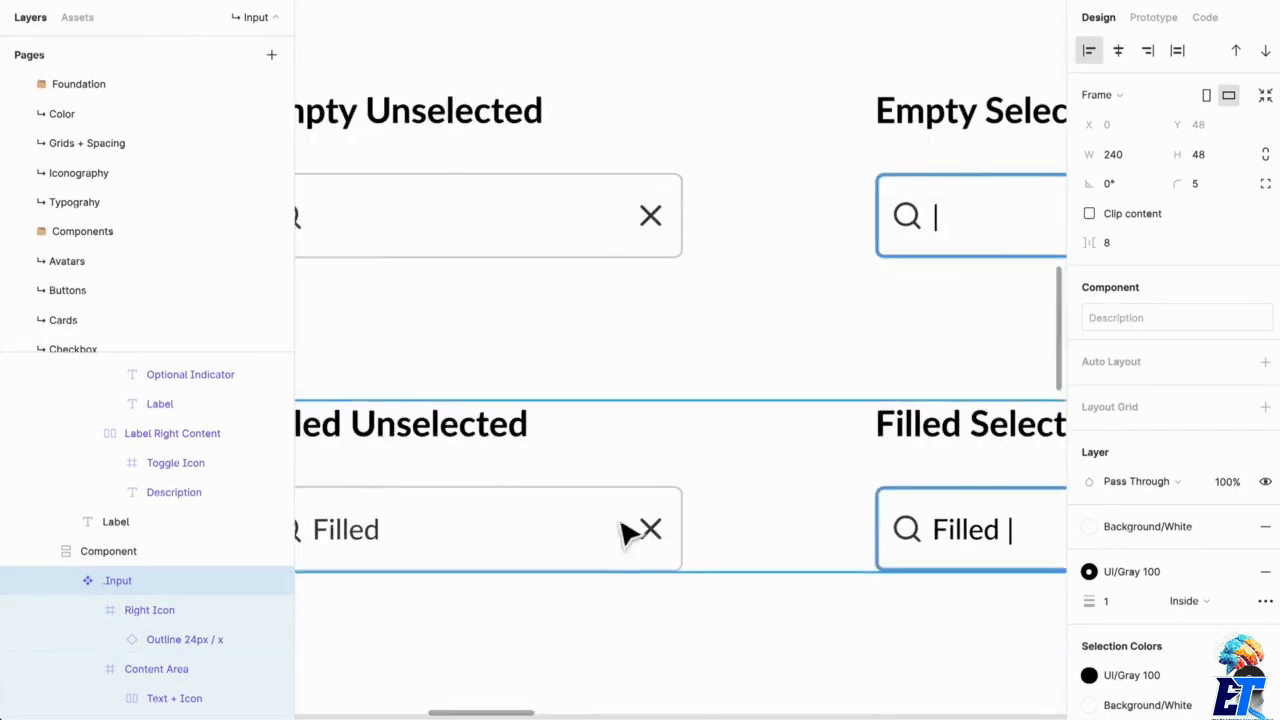
scroll(622, 520, up, 10)
scroll(622, 520, down, 3)
drag(530, 518, 854, 393)
scroll(606, 438, down, 5)
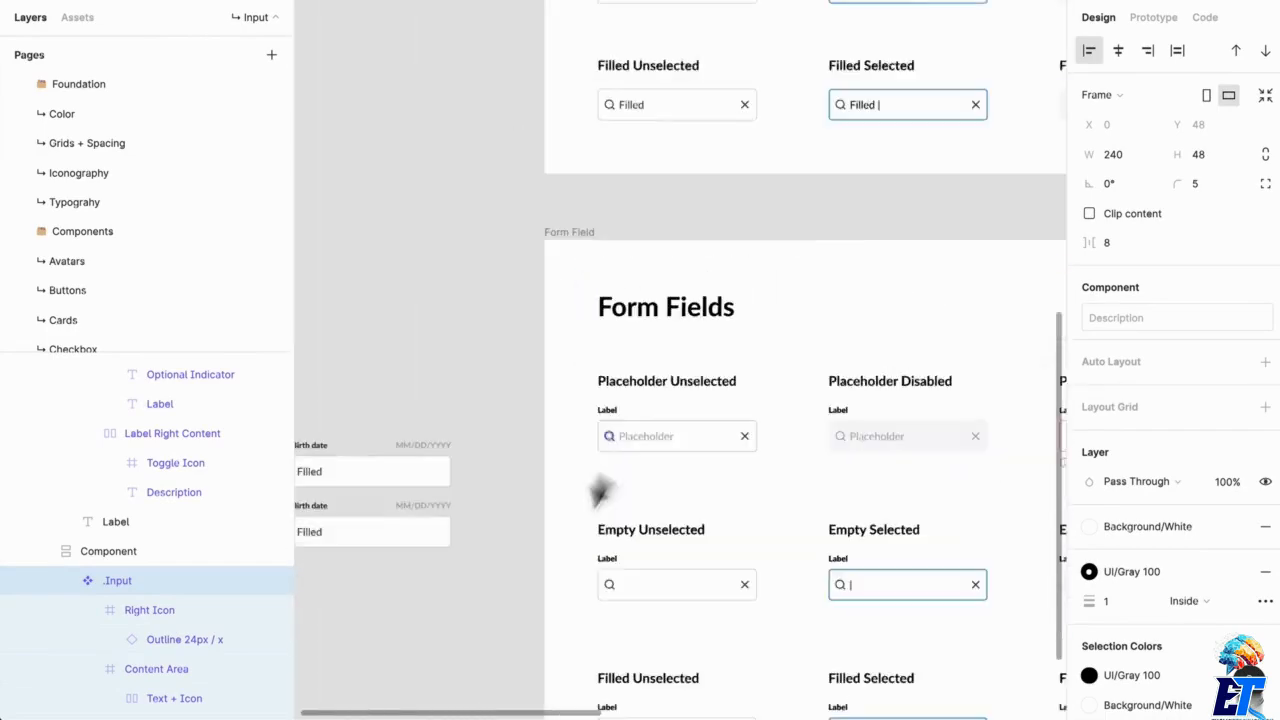
drag(590, 490, 796, 363)
scroll(592, 402, up, 10)
scroll(798, 378, down, 5)
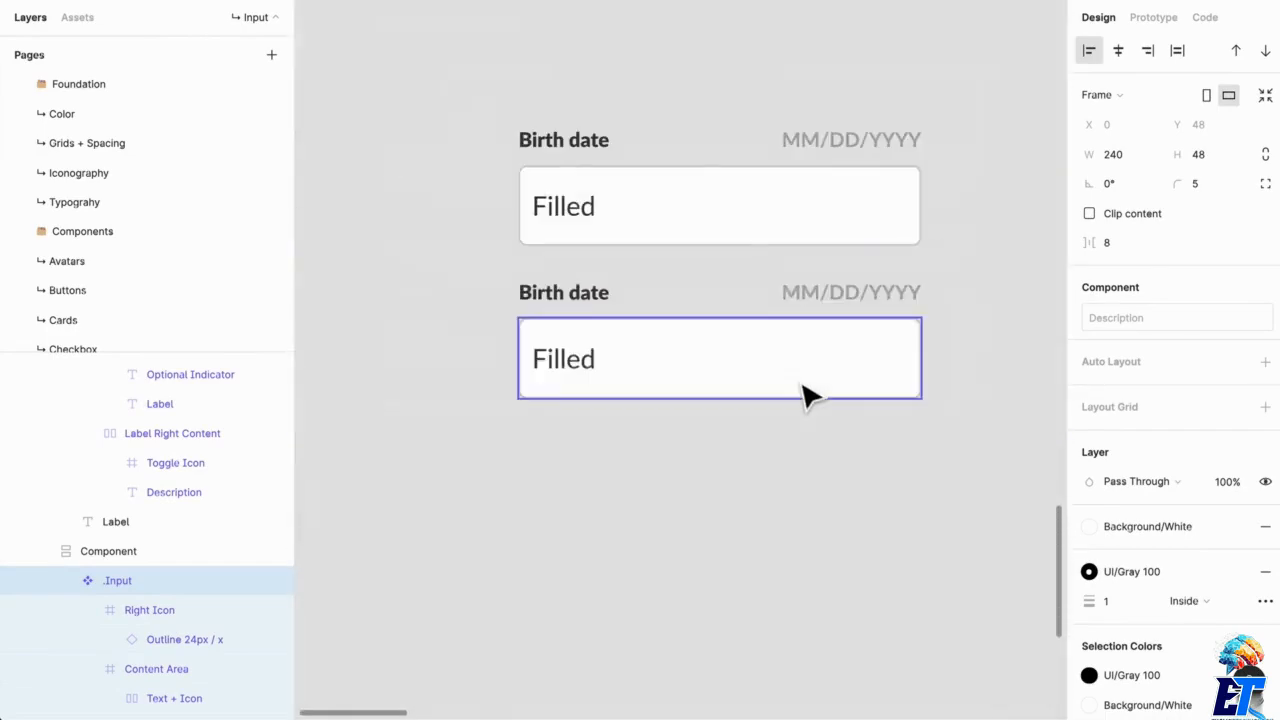
drag(772, 414, 500, 472)
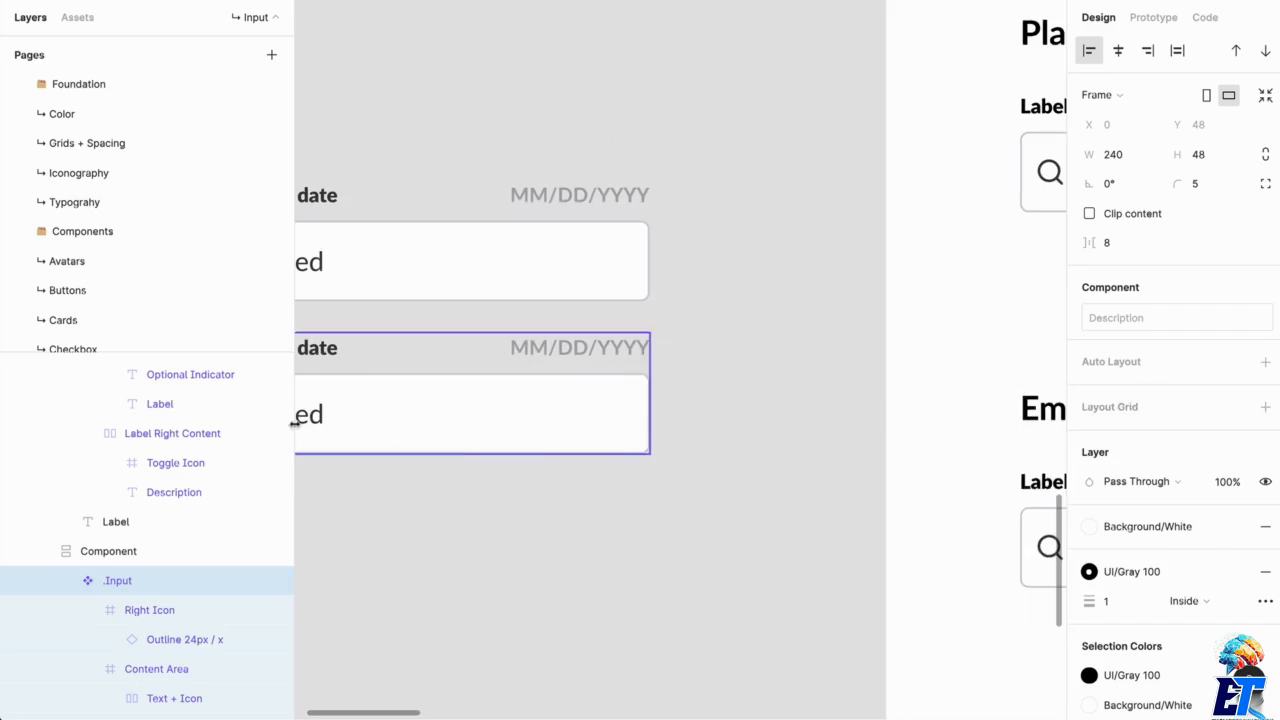
Step: Inspect the .Input instance nested inside the Filled Unselected layer of the lower Birth date field
scroll(220, 580, down, 3)
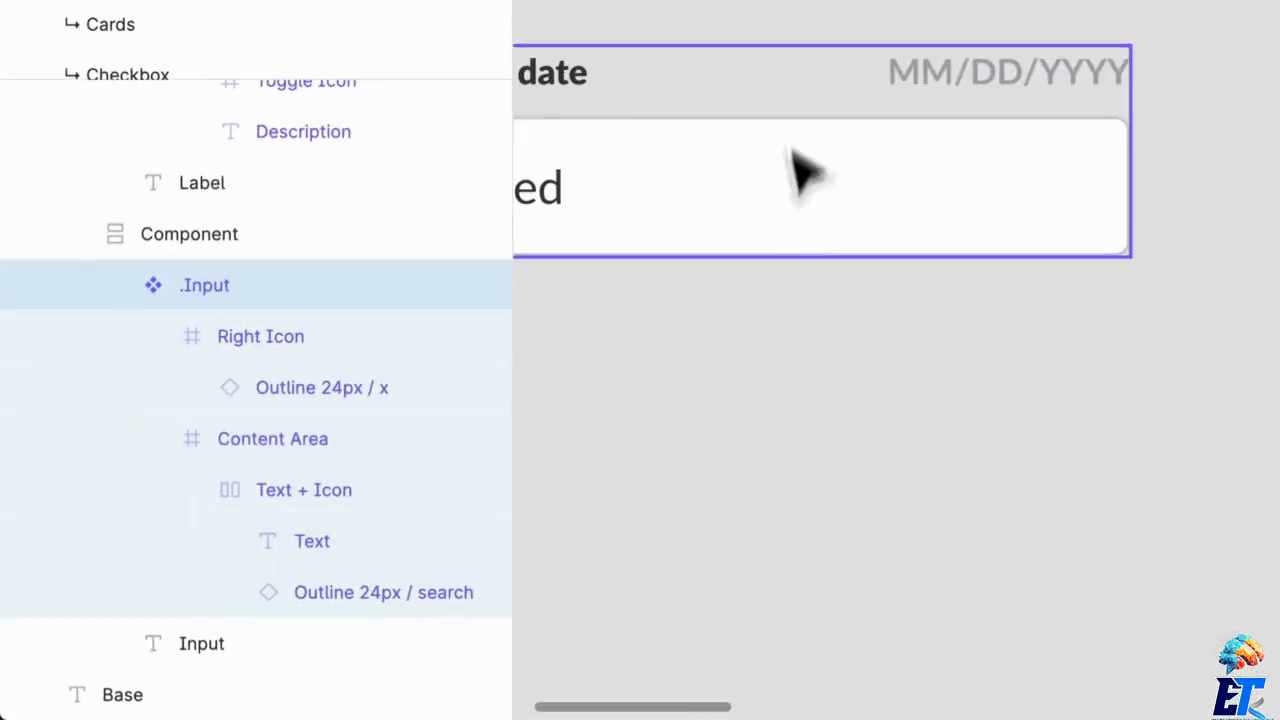
click(777, 217)
double_click(773, 223)
double_click(773, 224)
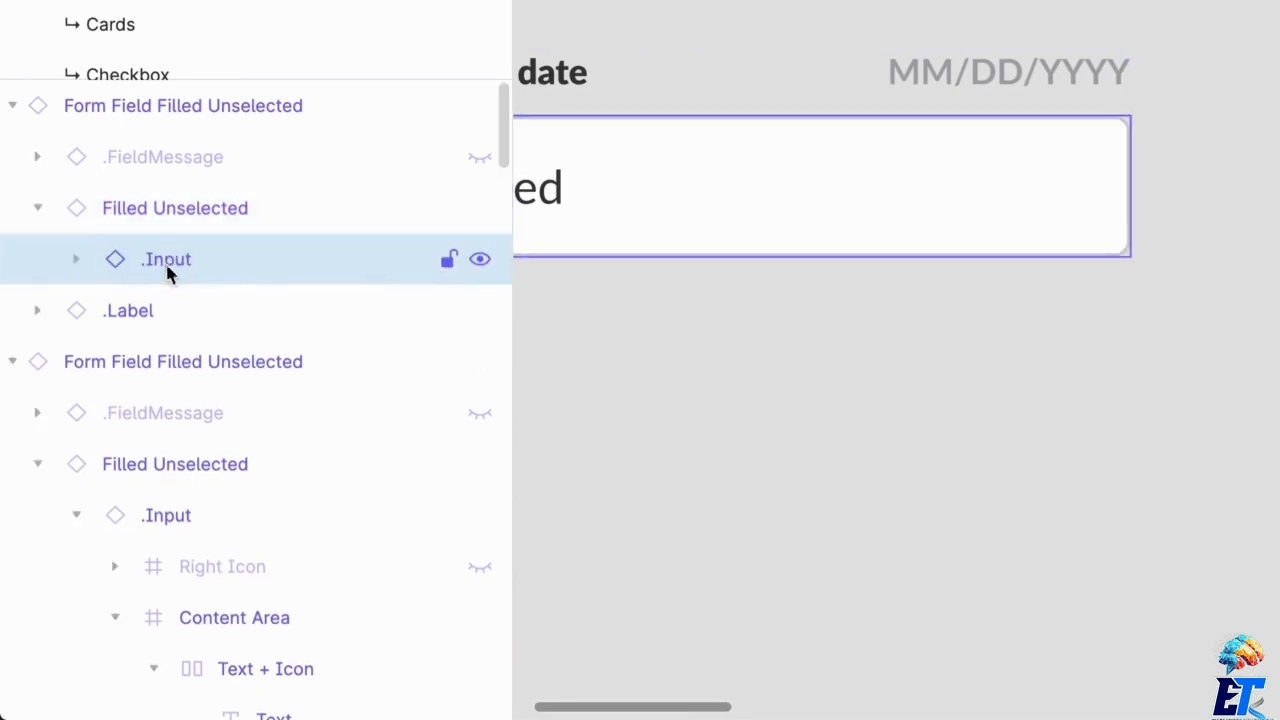
click(1220, 245)
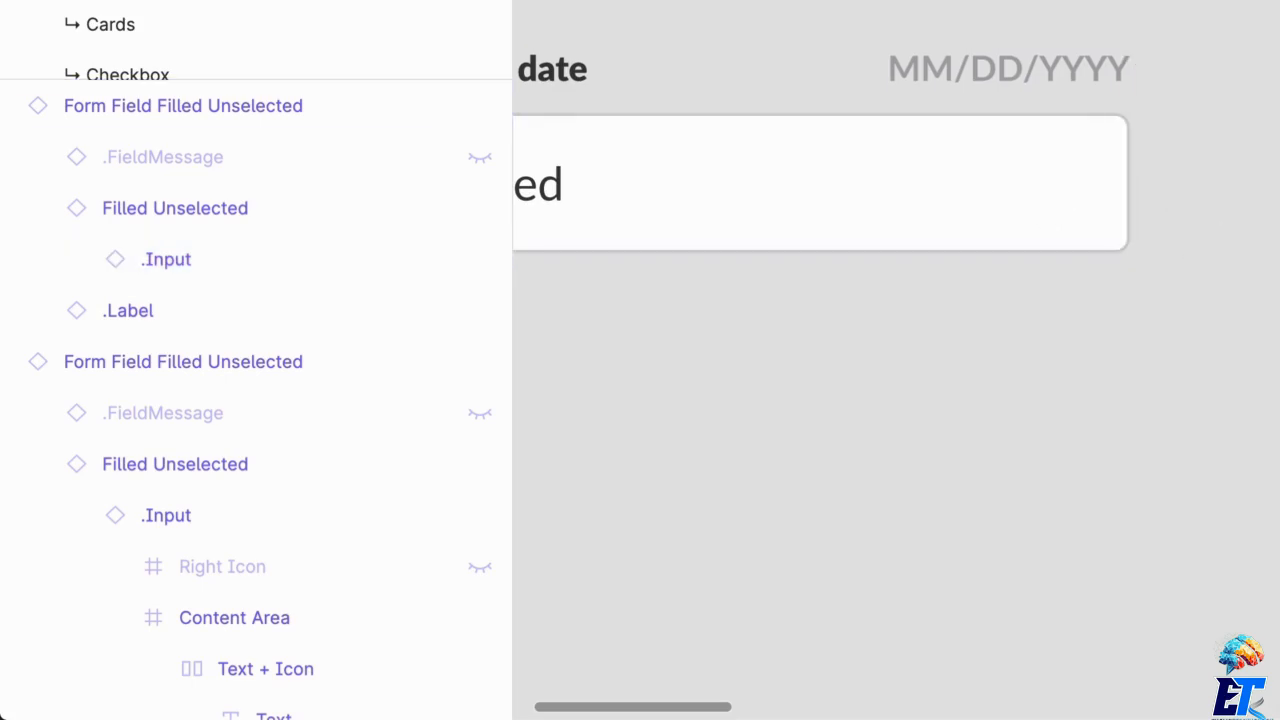
scroll(896, 360, left, 3)
scroll(896, 360, up, 2)
click(1218, 362)
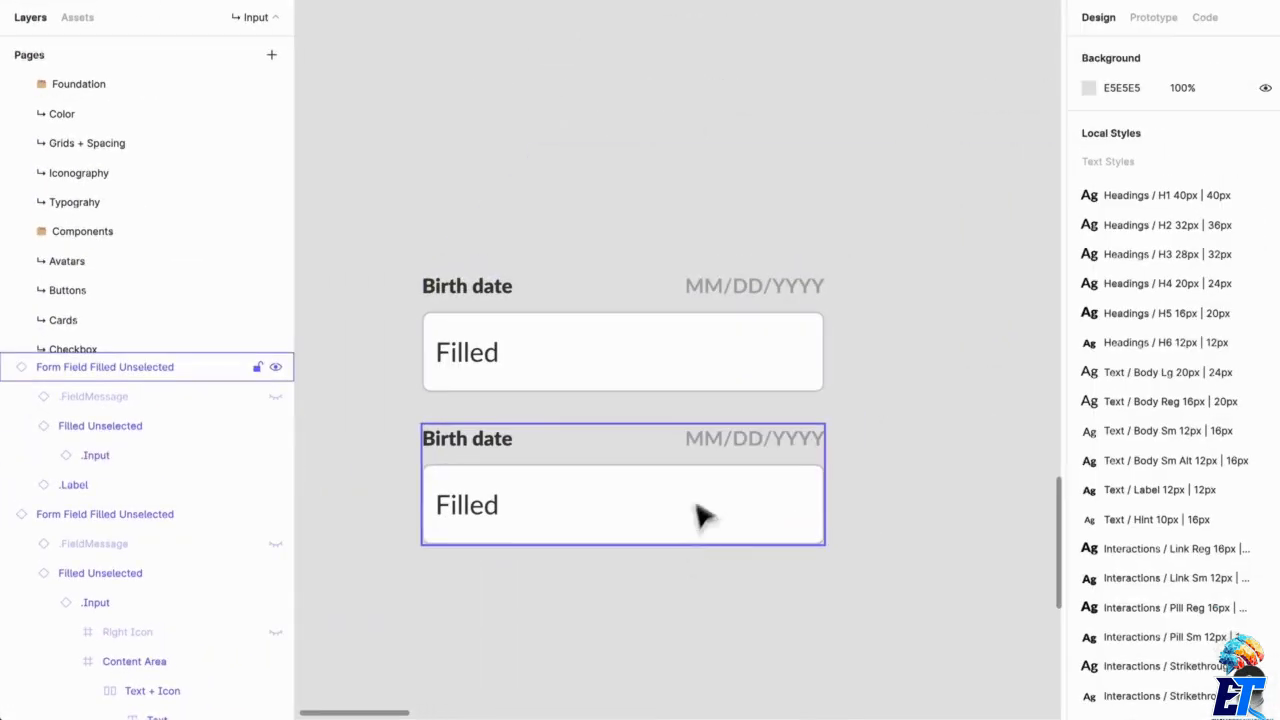
Step: Change the label text of the lower Birth date field to "CVV"
double_click(775, 449)
double_click(775, 449)
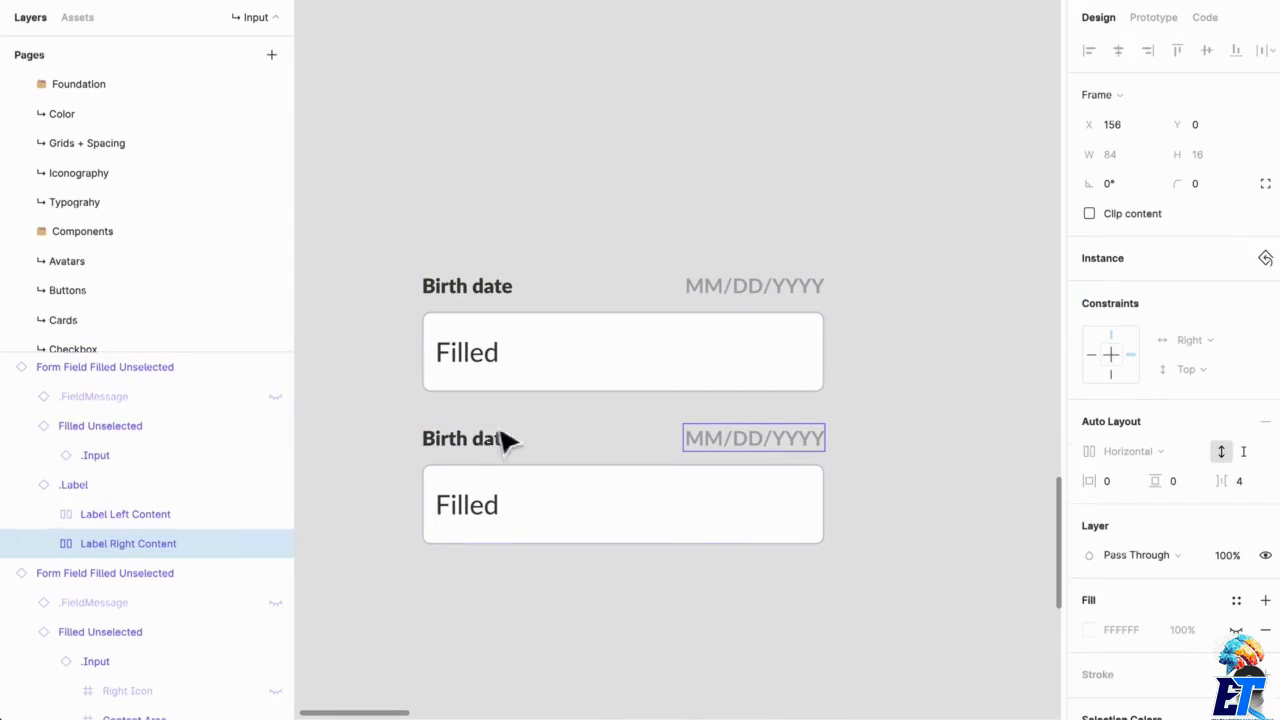
click(424, 434)
double_click(480, 457)
double_click(478, 456)
text(c)
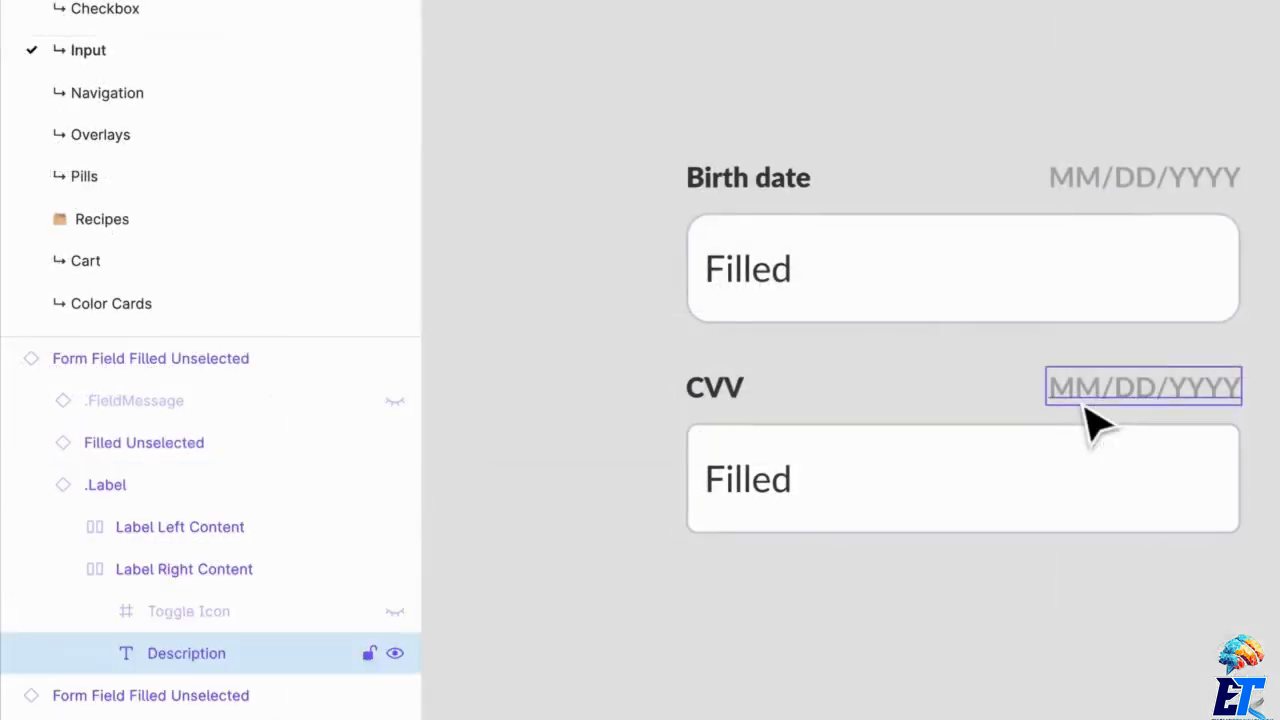
Step: Hide the Description text of the CVV field and show its Toggle Icon instead
click(274, 571)
click(274, 542)
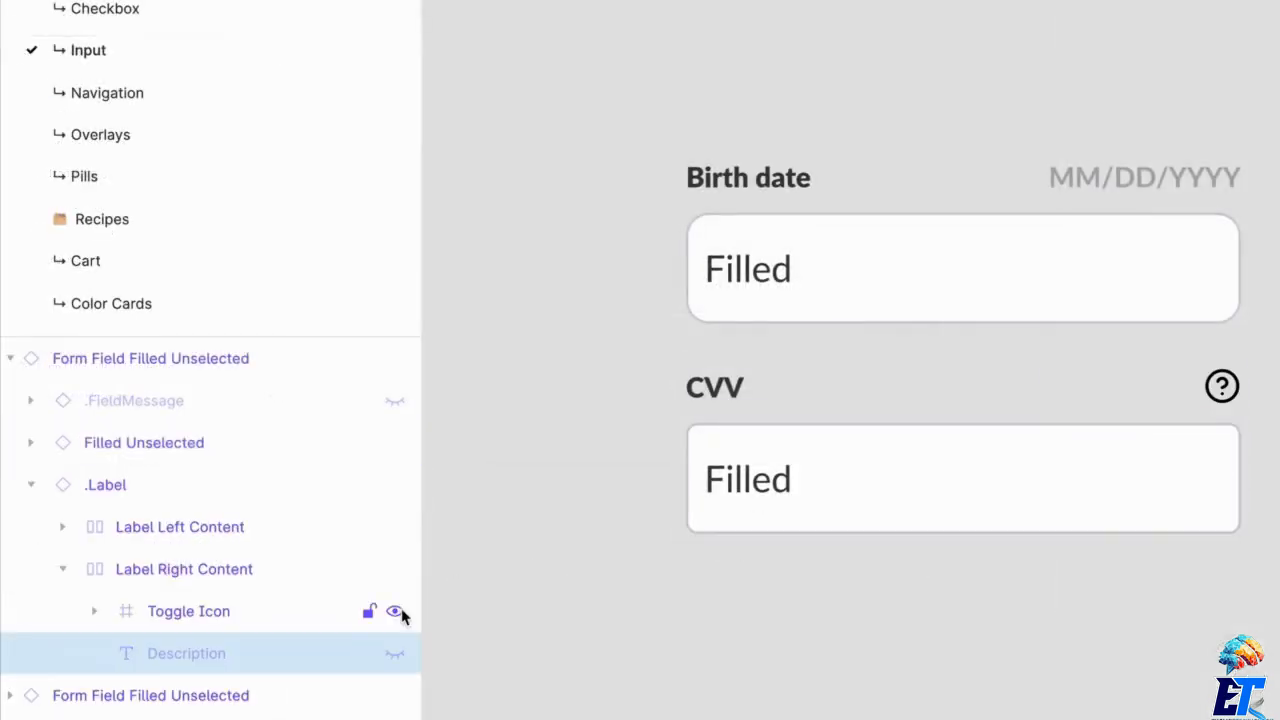
click(1233, 392)
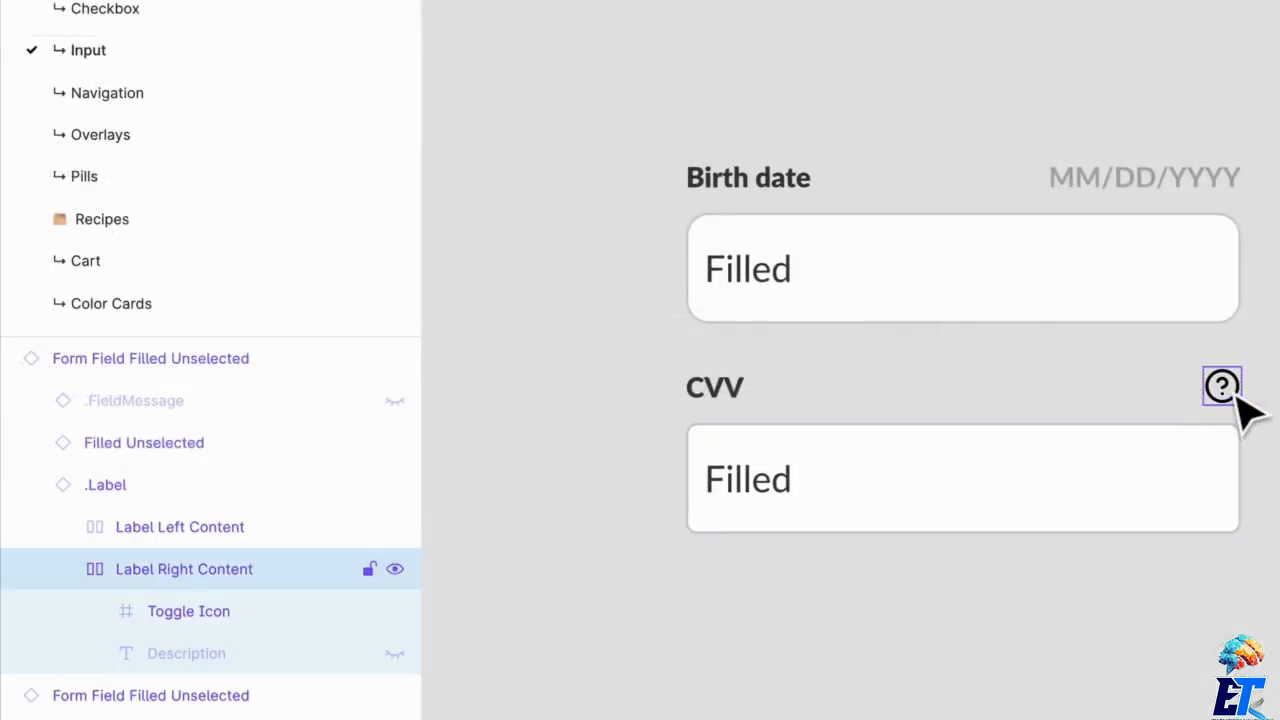
Step: Review the Outline 24px icons available for swapping the CVV field's help-circle instance, keeping the current icon
click(1029, 494)
double_click(1230, 402)
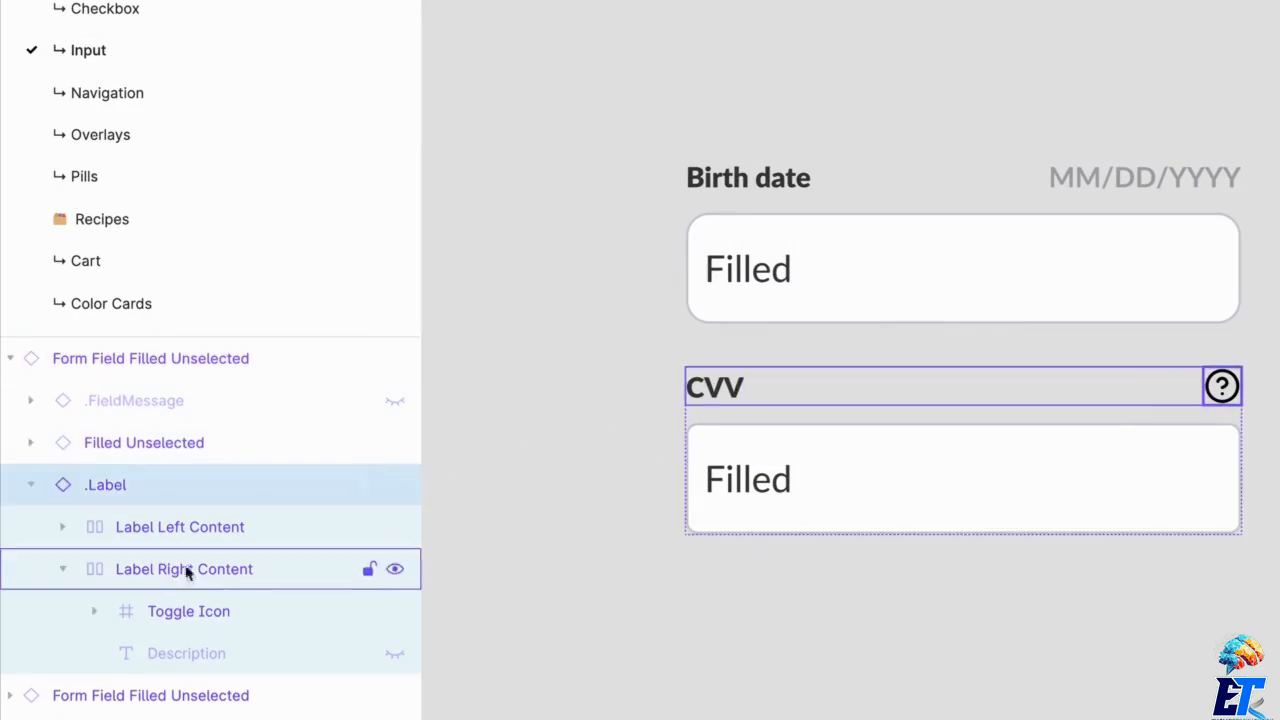
click(210, 613)
click(246, 655)
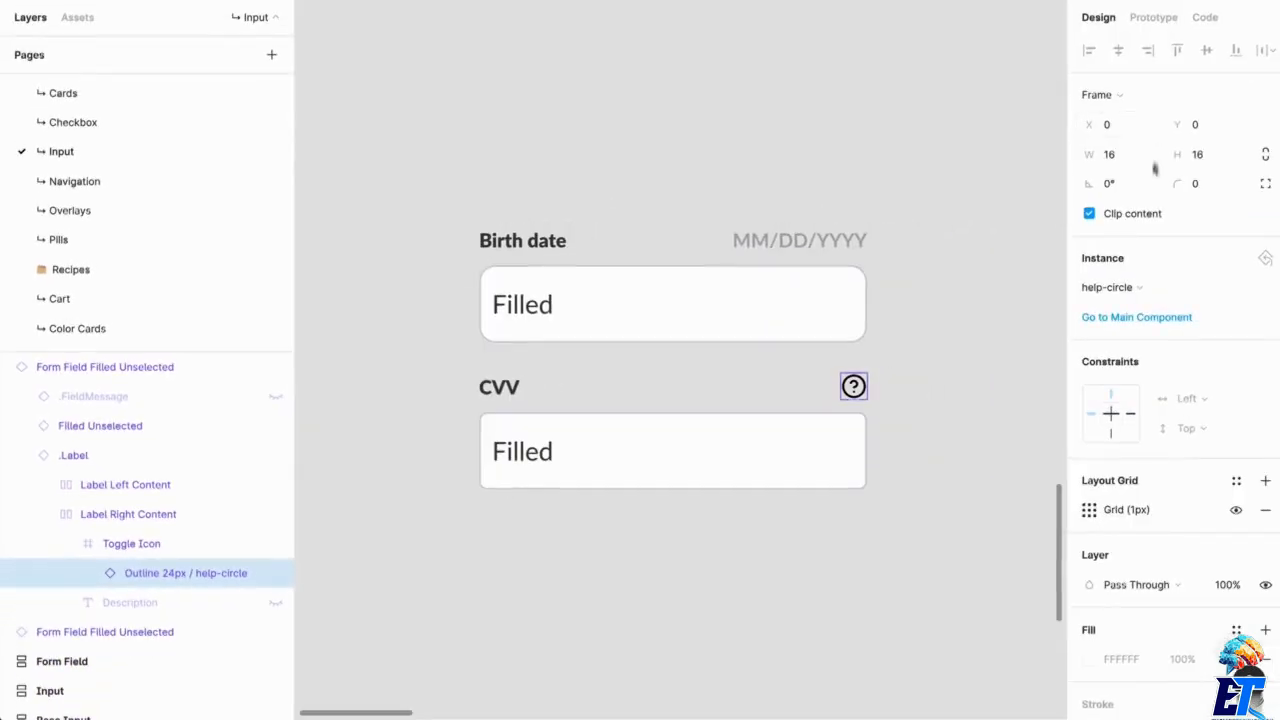
click(1110, 287)
mouse_move(1225, 583)
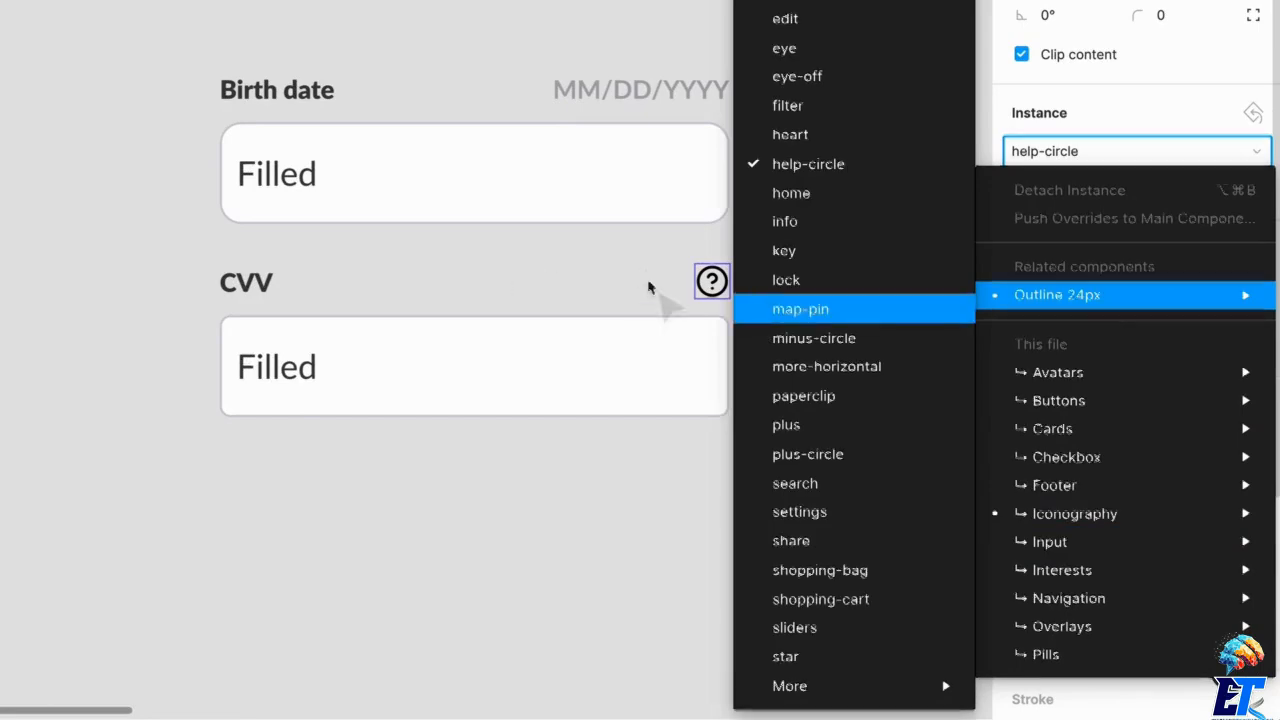
click(655, 298)
Step: Replace the Filled text inside the CVV field with a three-digit card security code
click(323, 380)
double_click(334, 400)
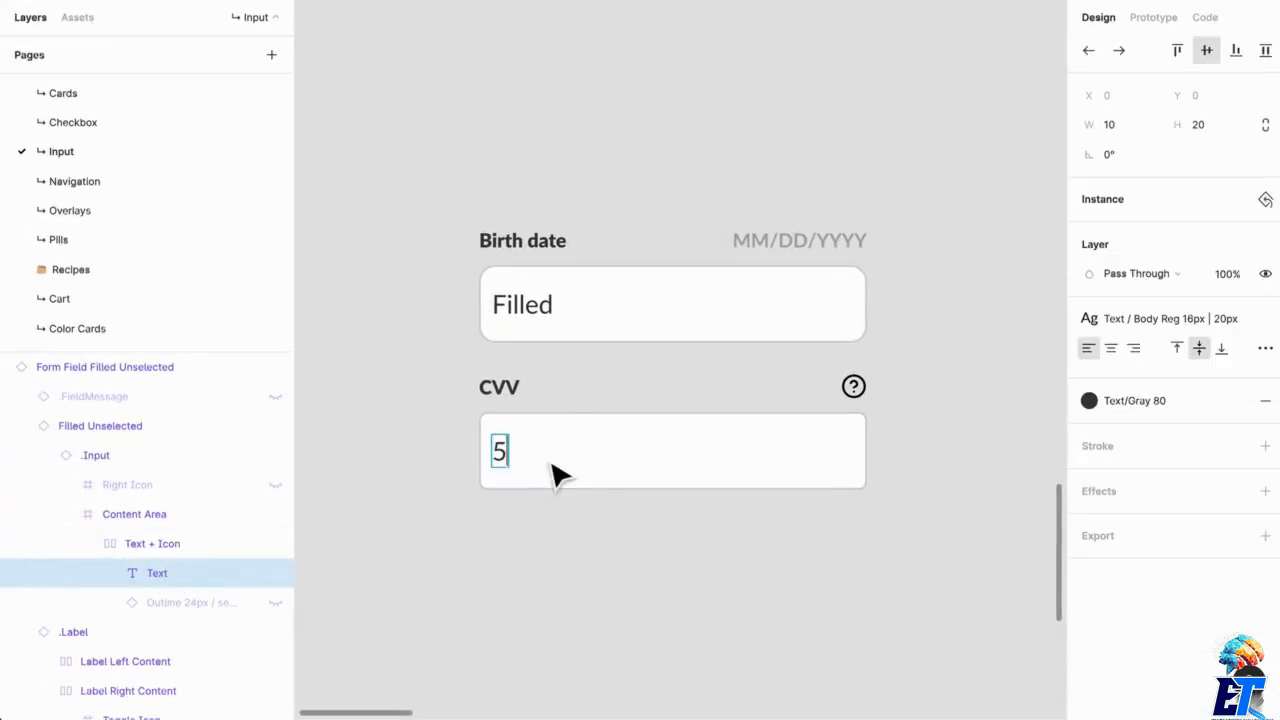
click(700, 672)
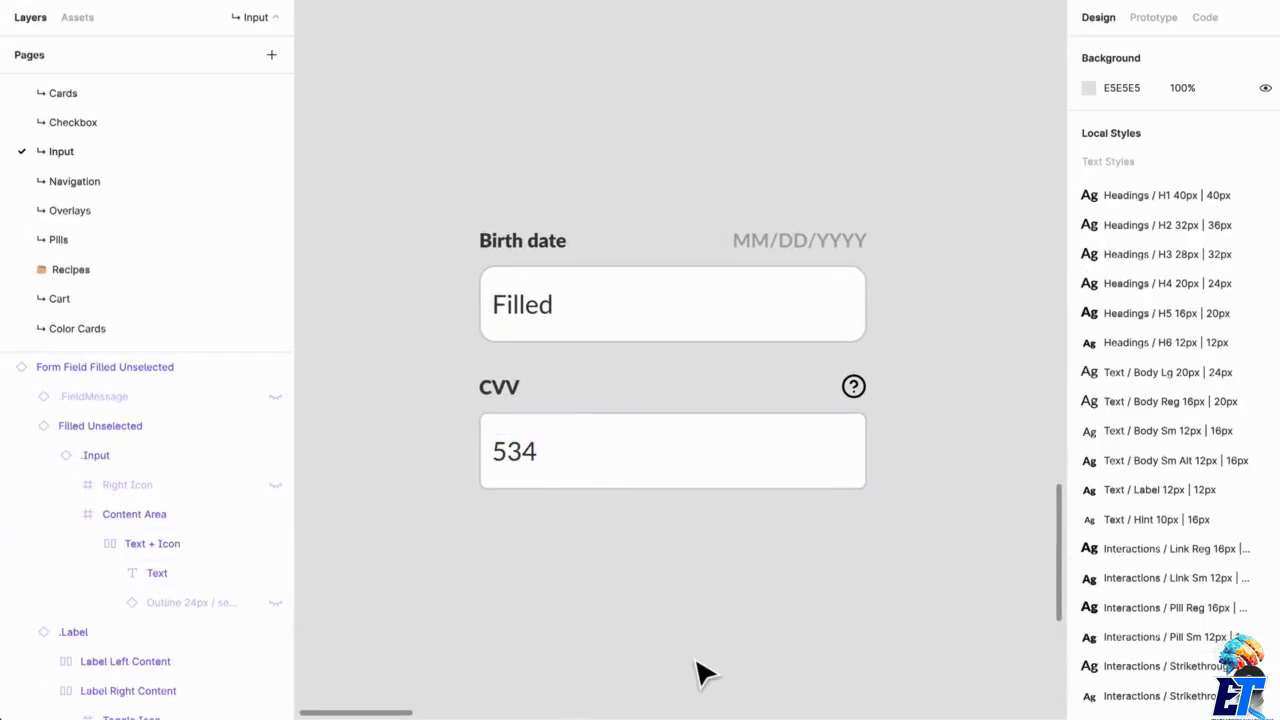
Step: Inspect the Filled Unselected and .Input instances nested inside the CVV form field
click(766, 445)
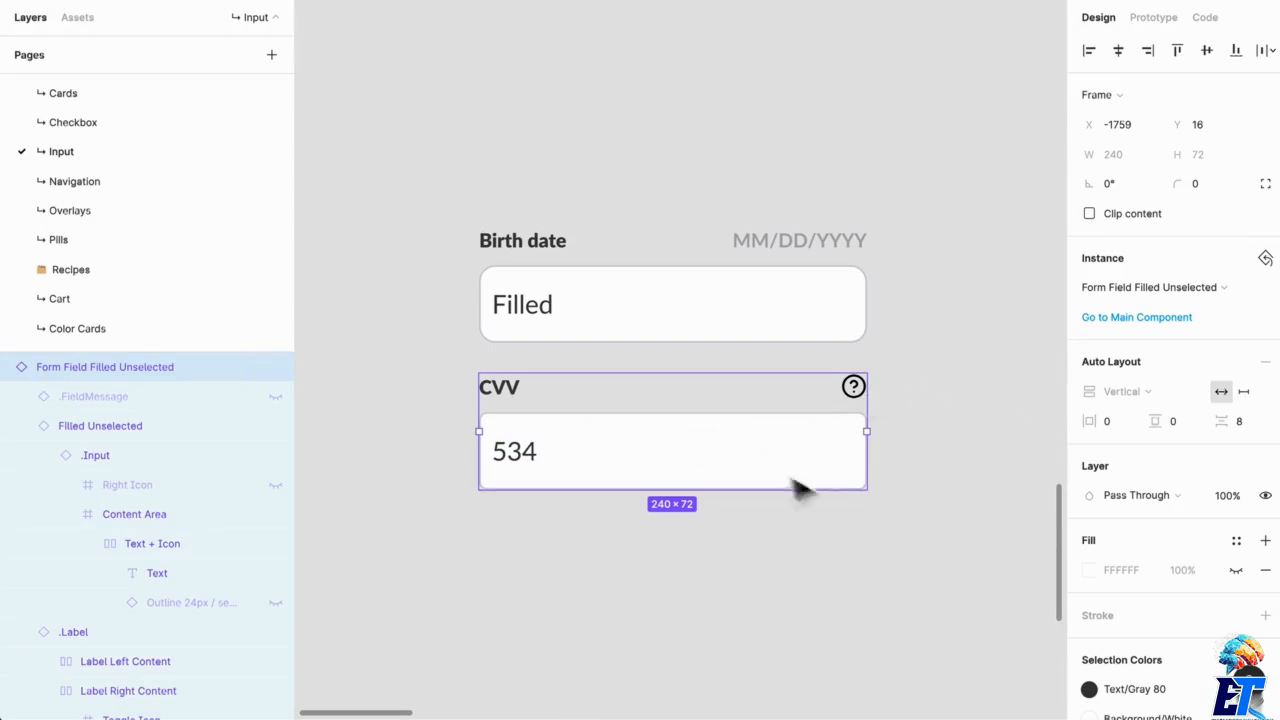
double_click(722, 478)
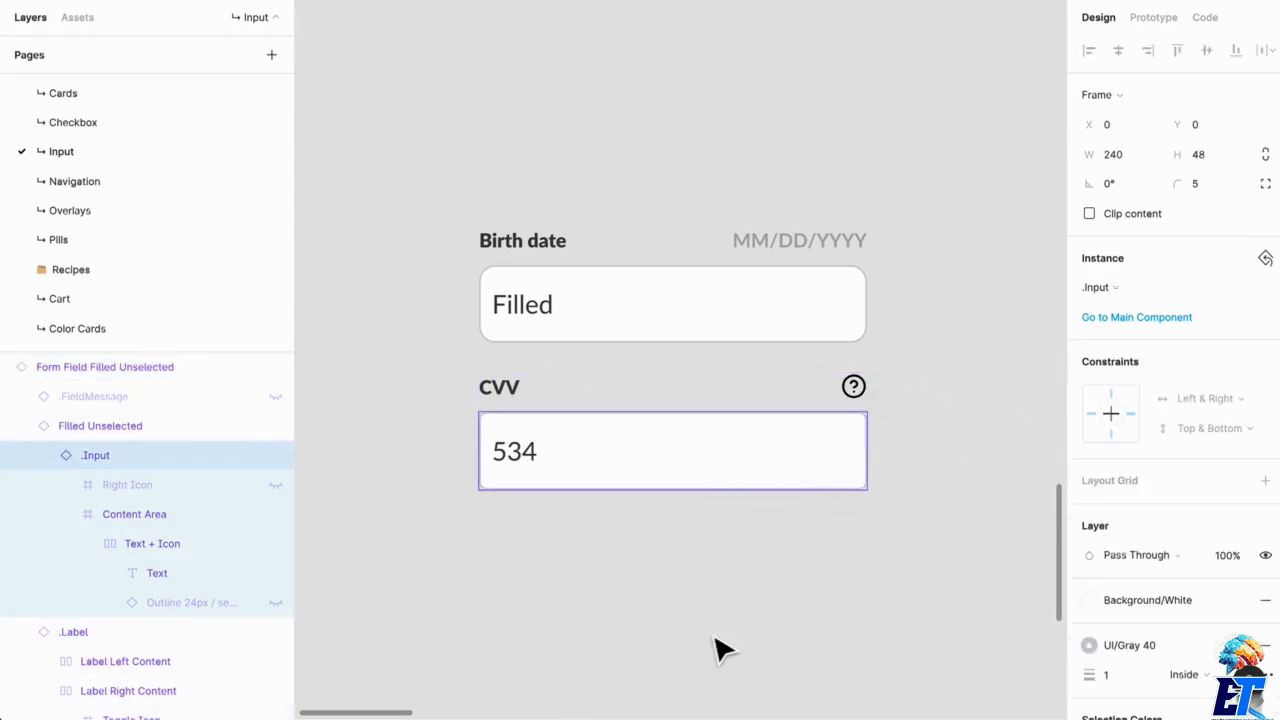
click(722, 650)
click(718, 452)
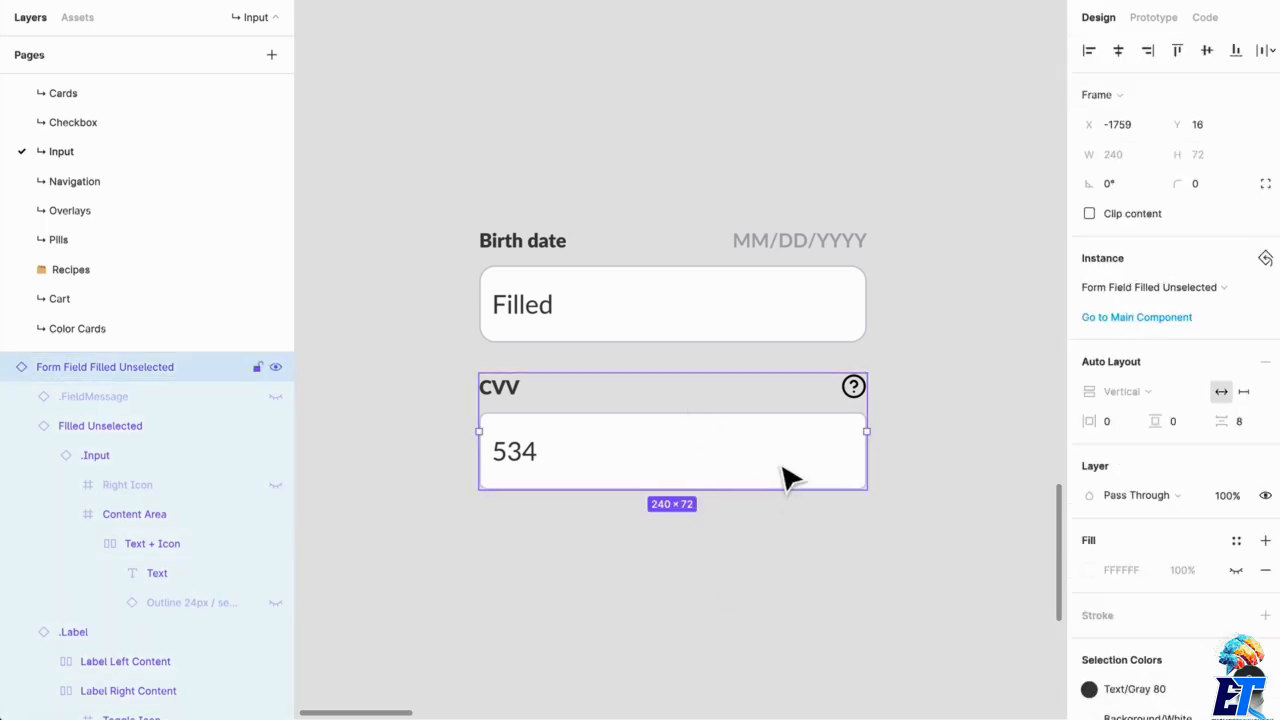
double_click(785, 478)
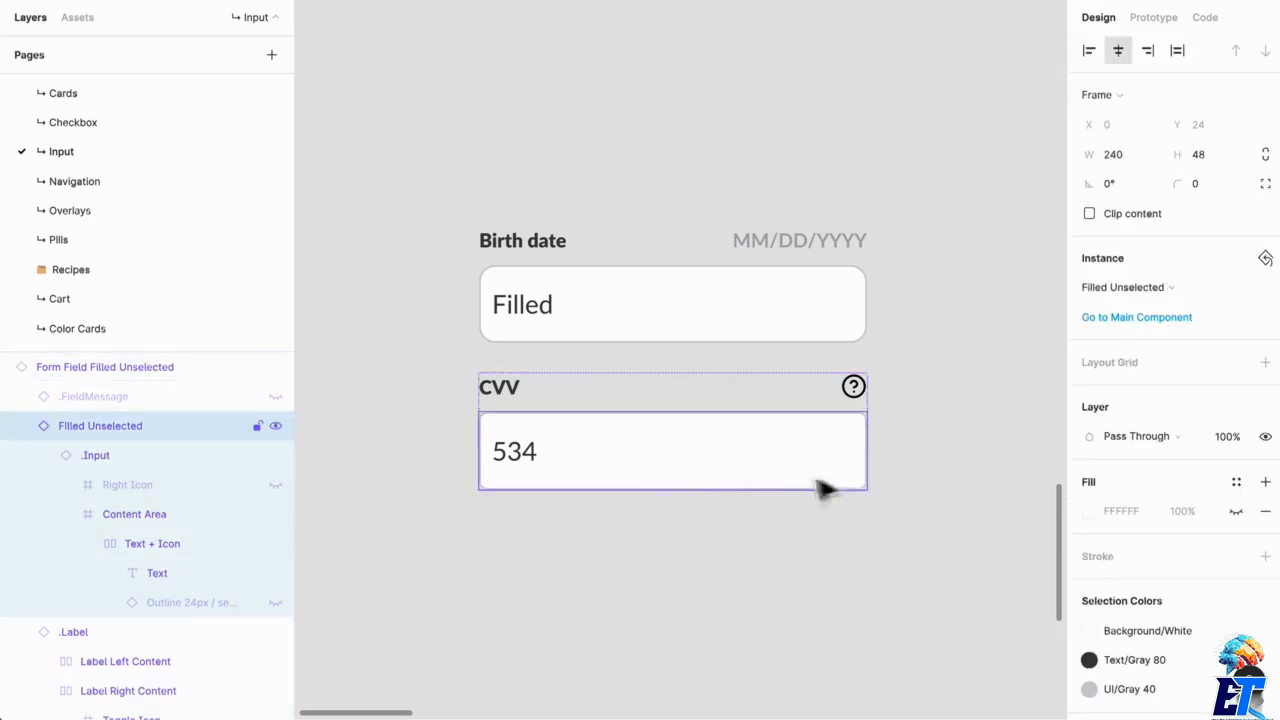
Step: Examine the Form Field Filled Unselected main component against the customized Birth date and CVV fields
drag(935, 553, 623, 570)
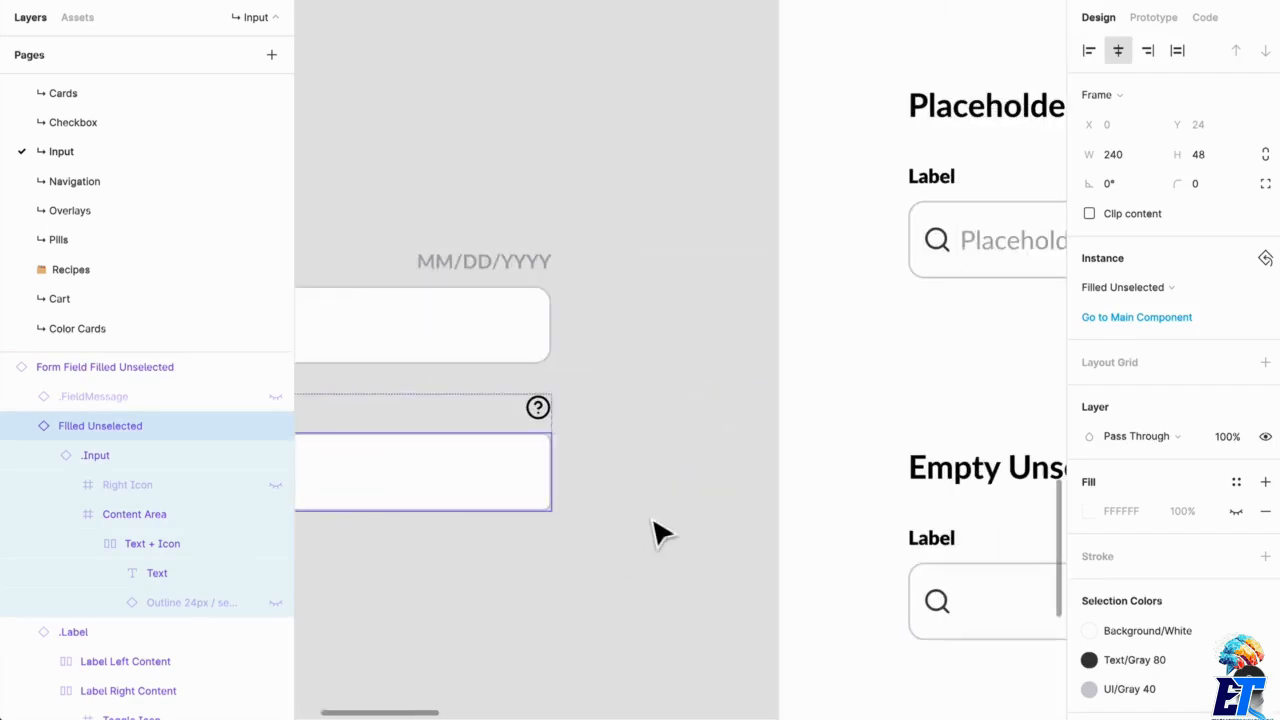
scroll(700, 525, down, 3)
scroll(620, 450, right, 5)
scroll(620, 450, down, 2)
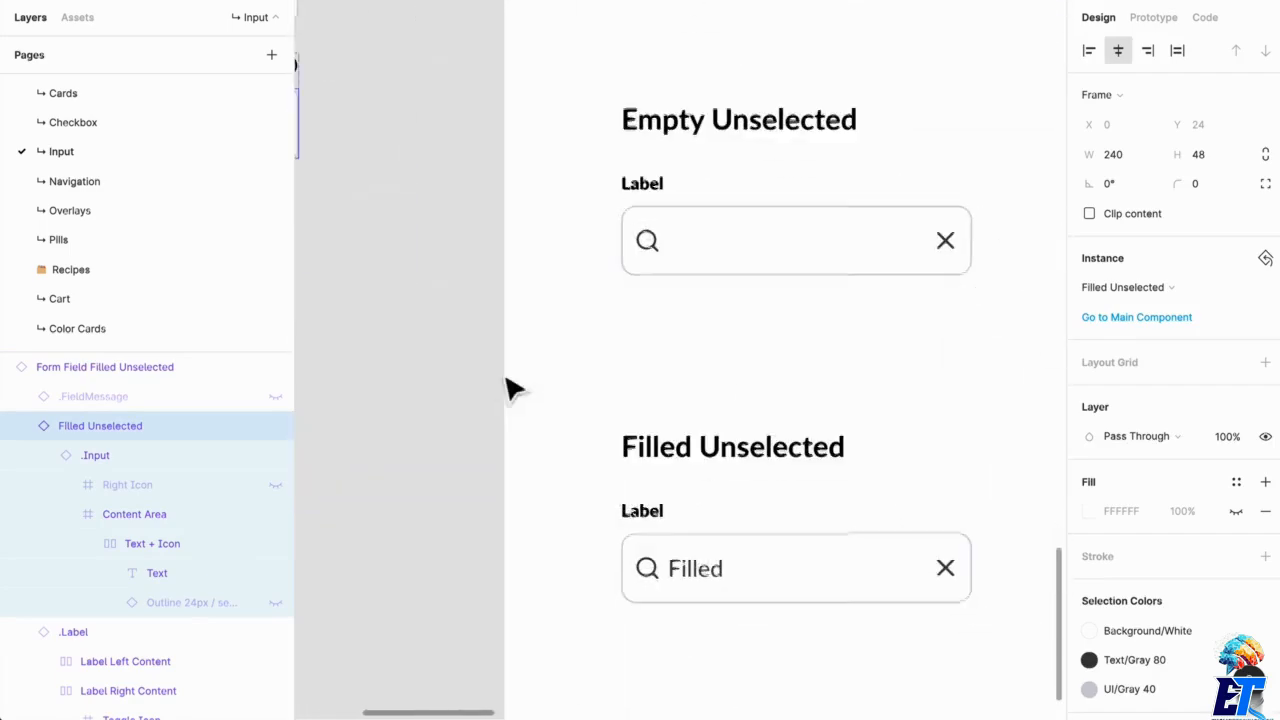
click(778, 576)
drag(393, 437, 1010, 445)
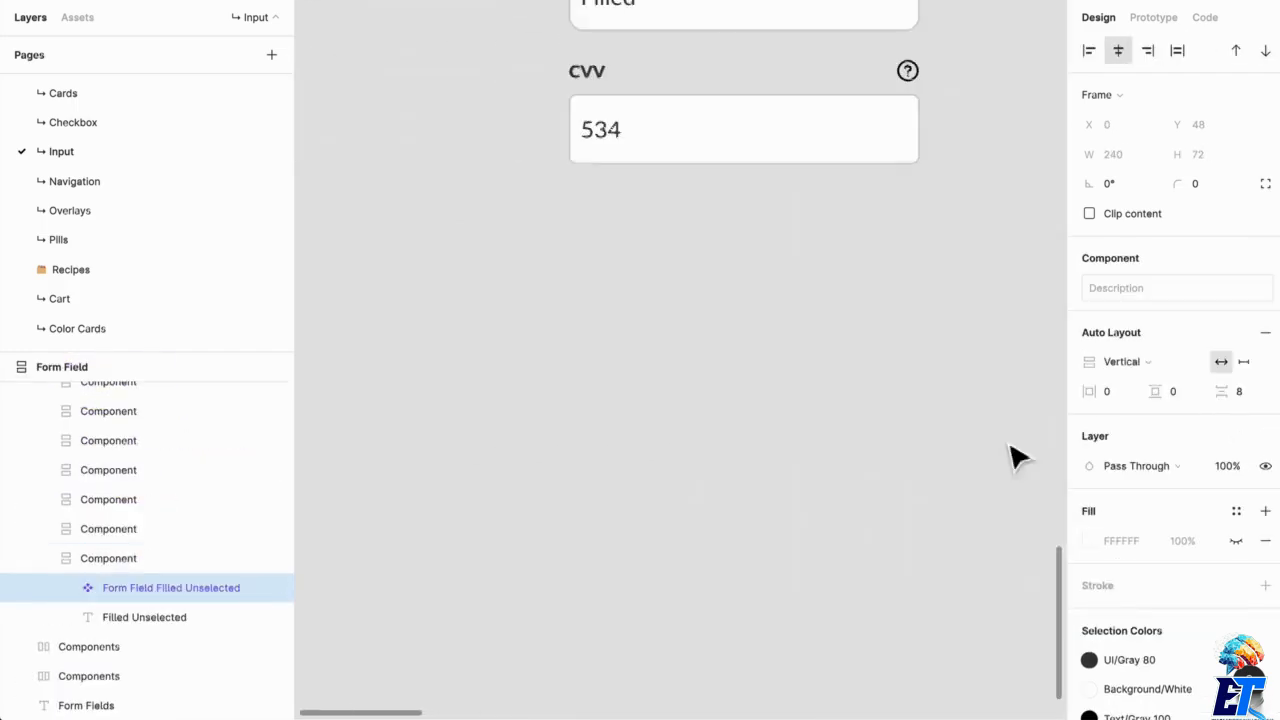
drag(774, 278, 677, 493)
click(677, 491)
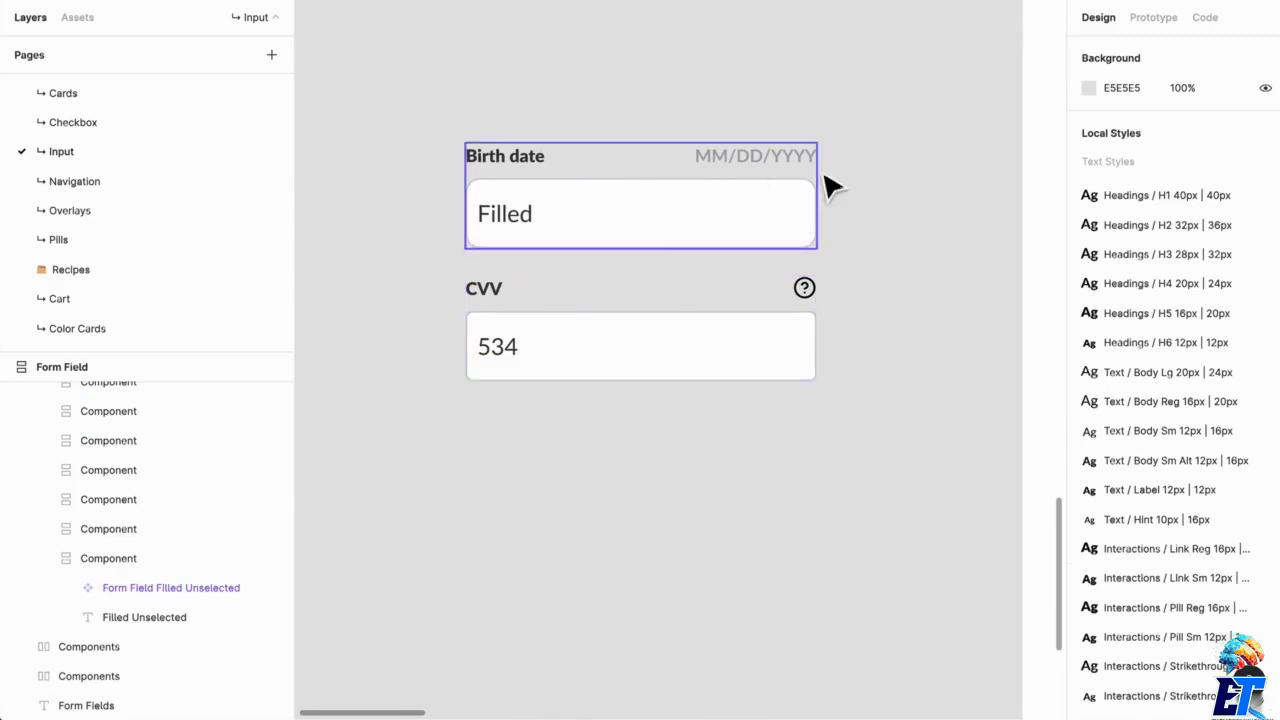
Step: Place an instance of the Empty Unselected input component on the blank canvas beside the Input frame
scroll(880, 333, down, 5)
drag(880, 333, 486, 377)
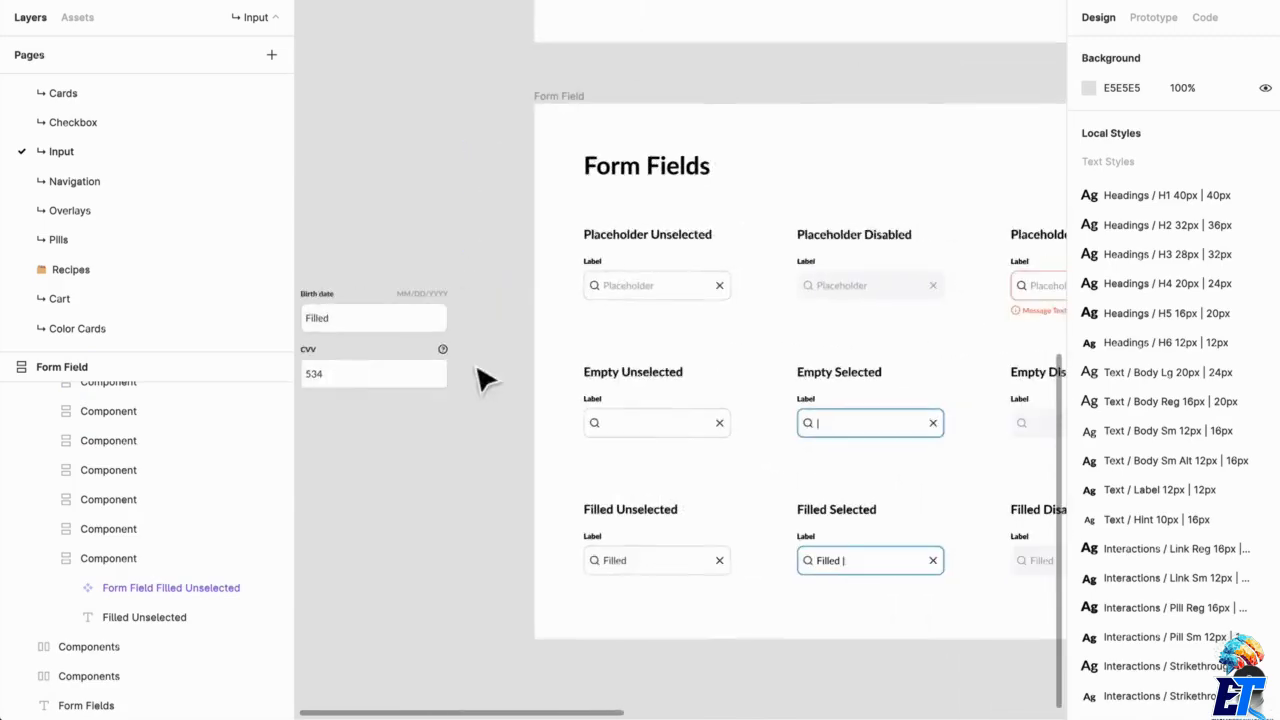
drag(943, 363, 893, 675)
scroll(715, 305, up, 6)
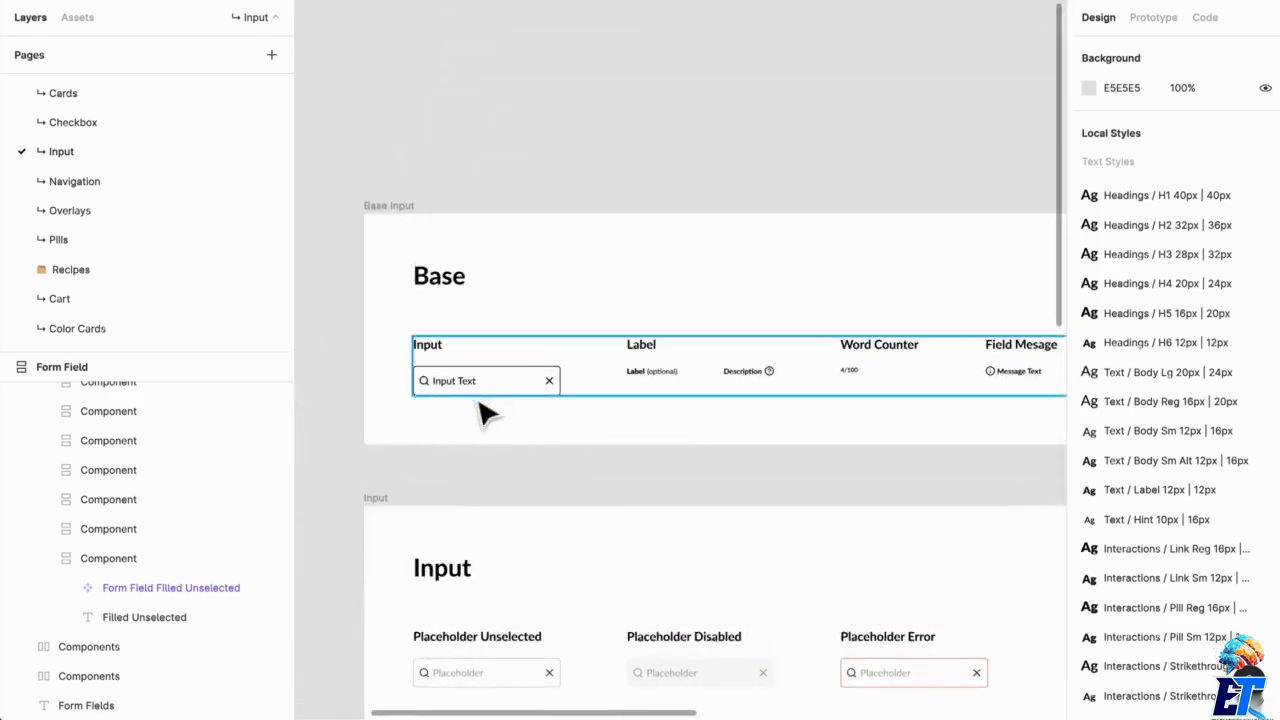
drag(471, 474, 797, 97)
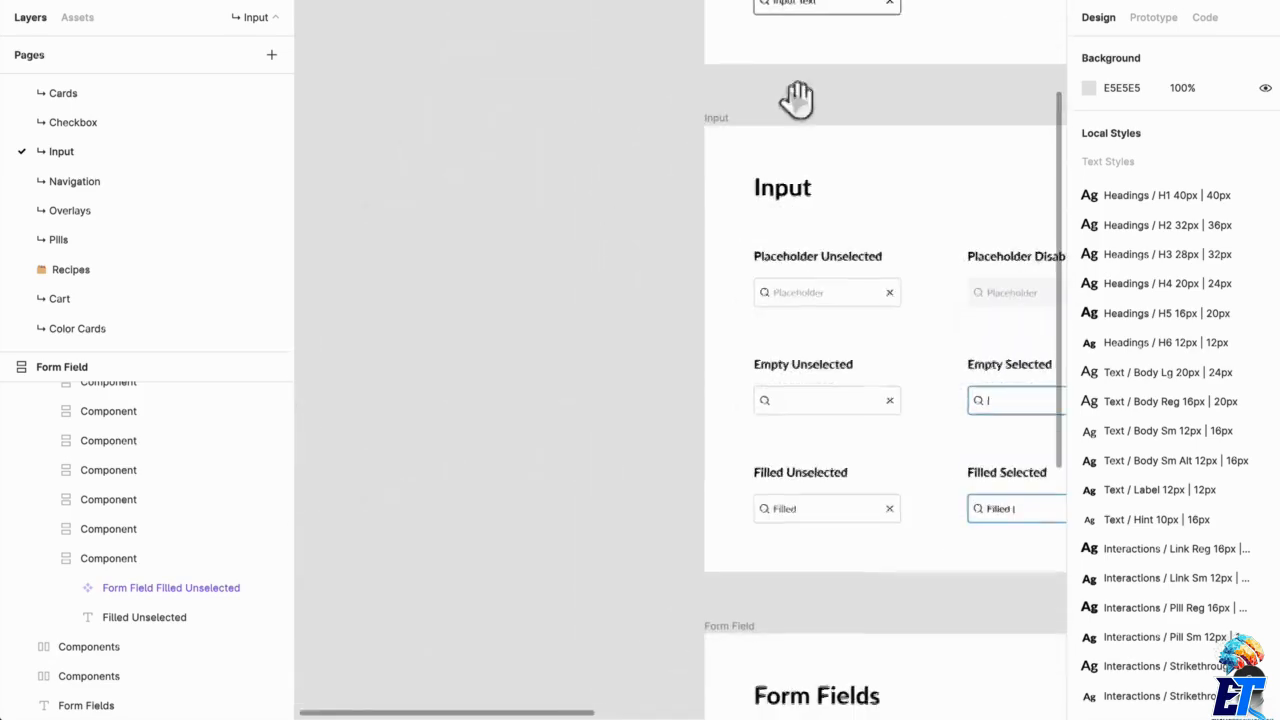
click(826, 409)
click(826, 420)
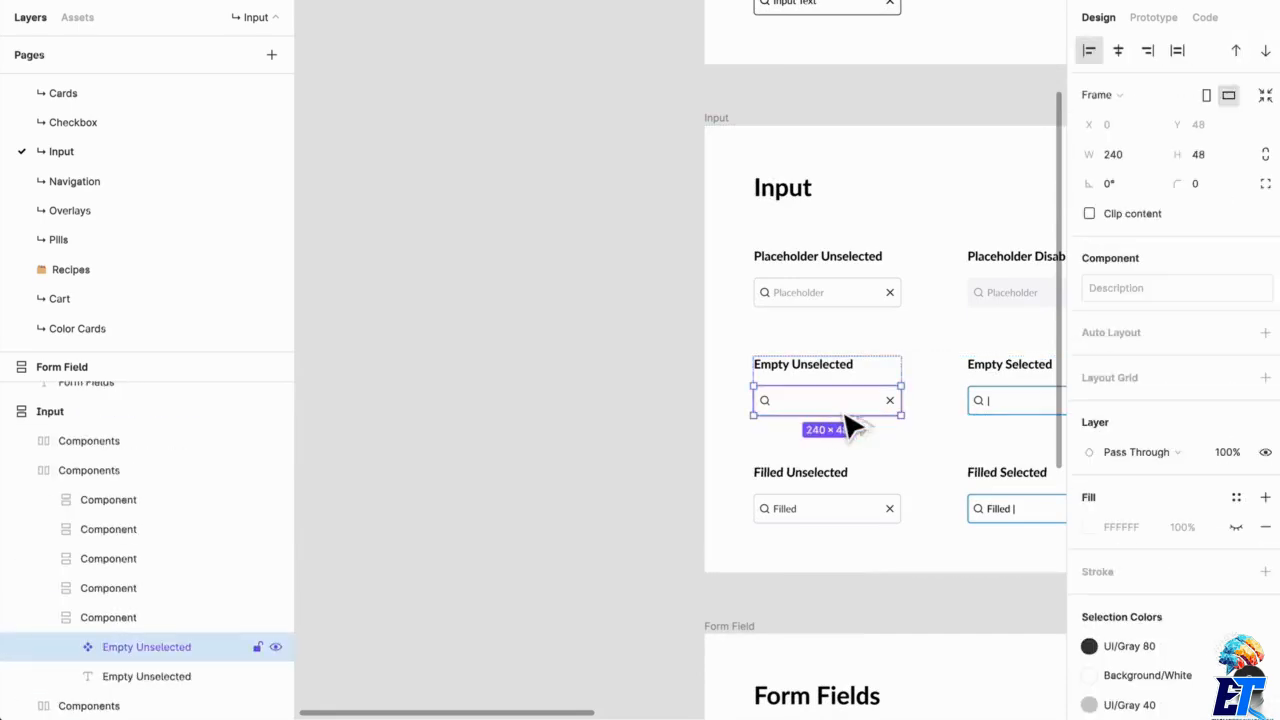
drag(849, 423, 410, 222)
drag(520, 225, 672, 226)
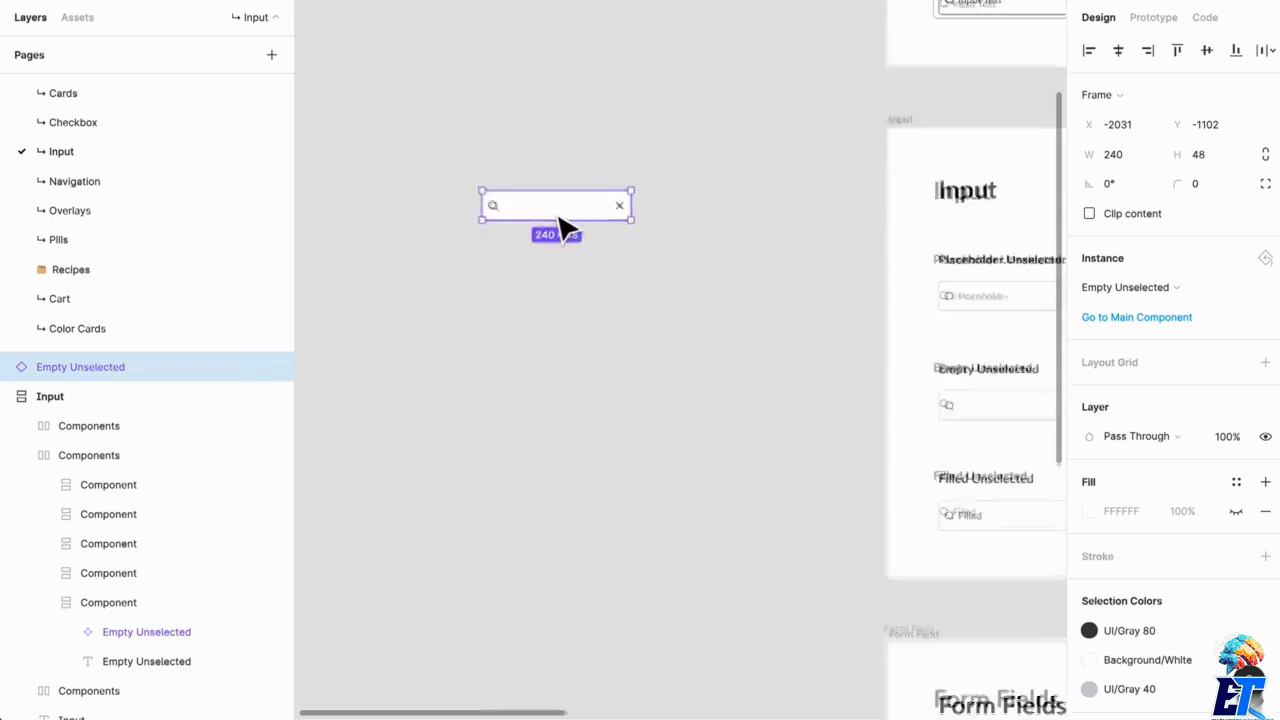
Step: Hide the Right Icon of the placed Empty Unselected instance
scroll(557, 216, up, 5)
double_click(757, 203)
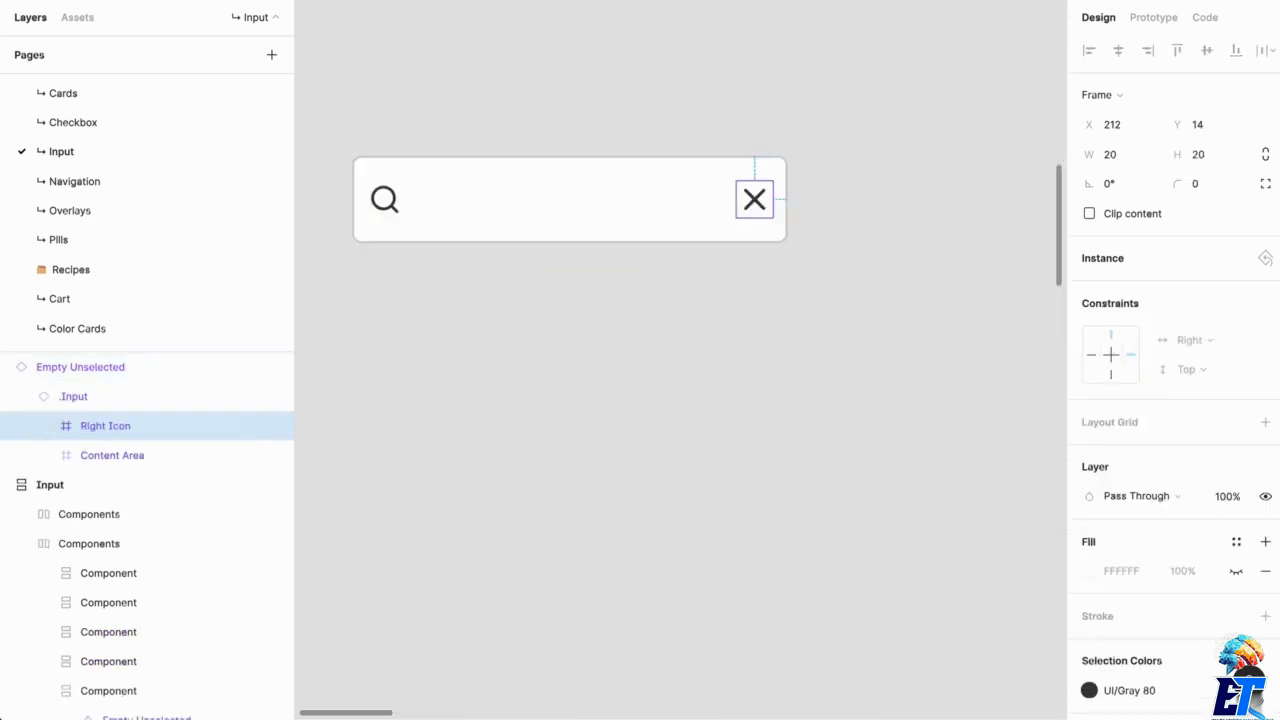
key(ctrl+shift+h)
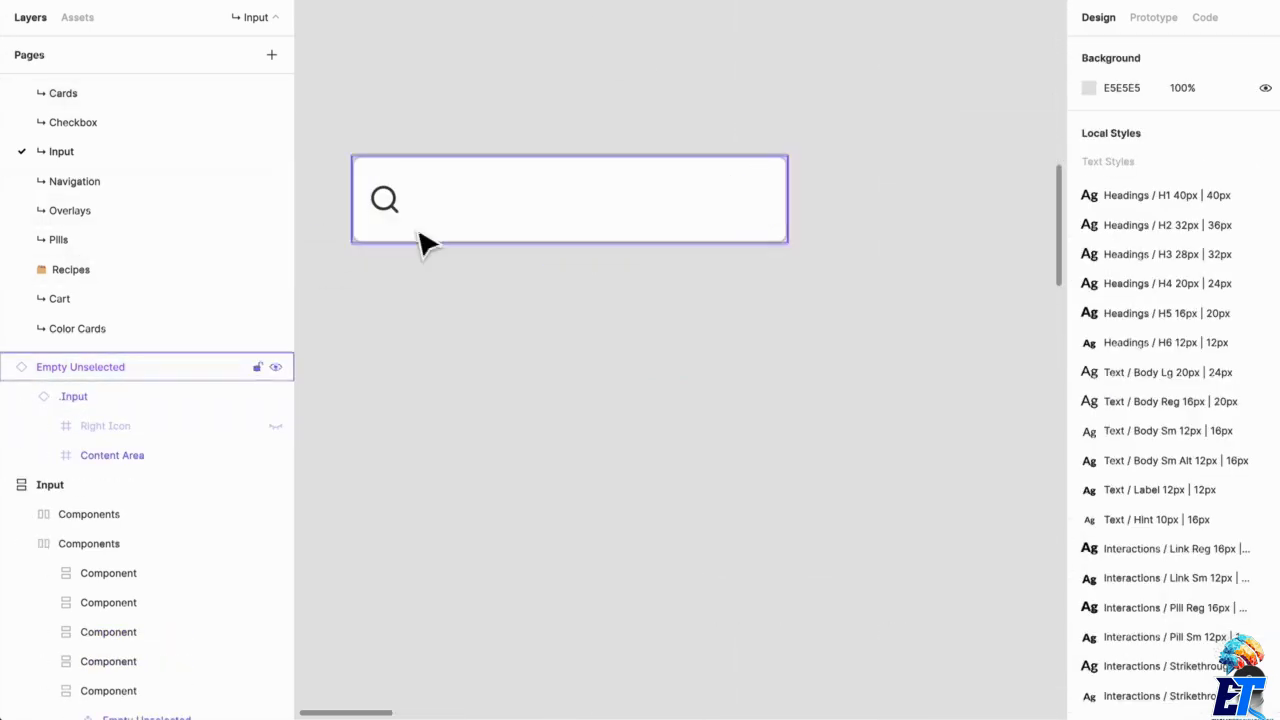
click(561, 229)
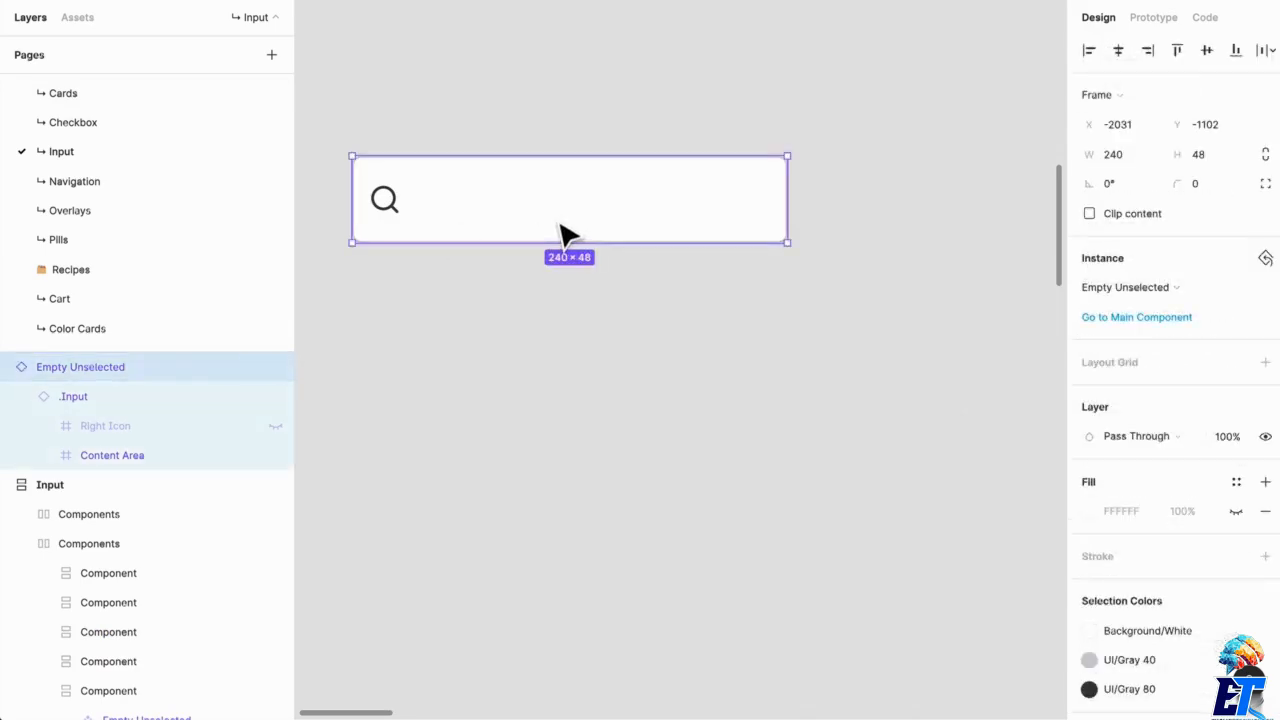
double_click(561, 229)
click(760, 348)
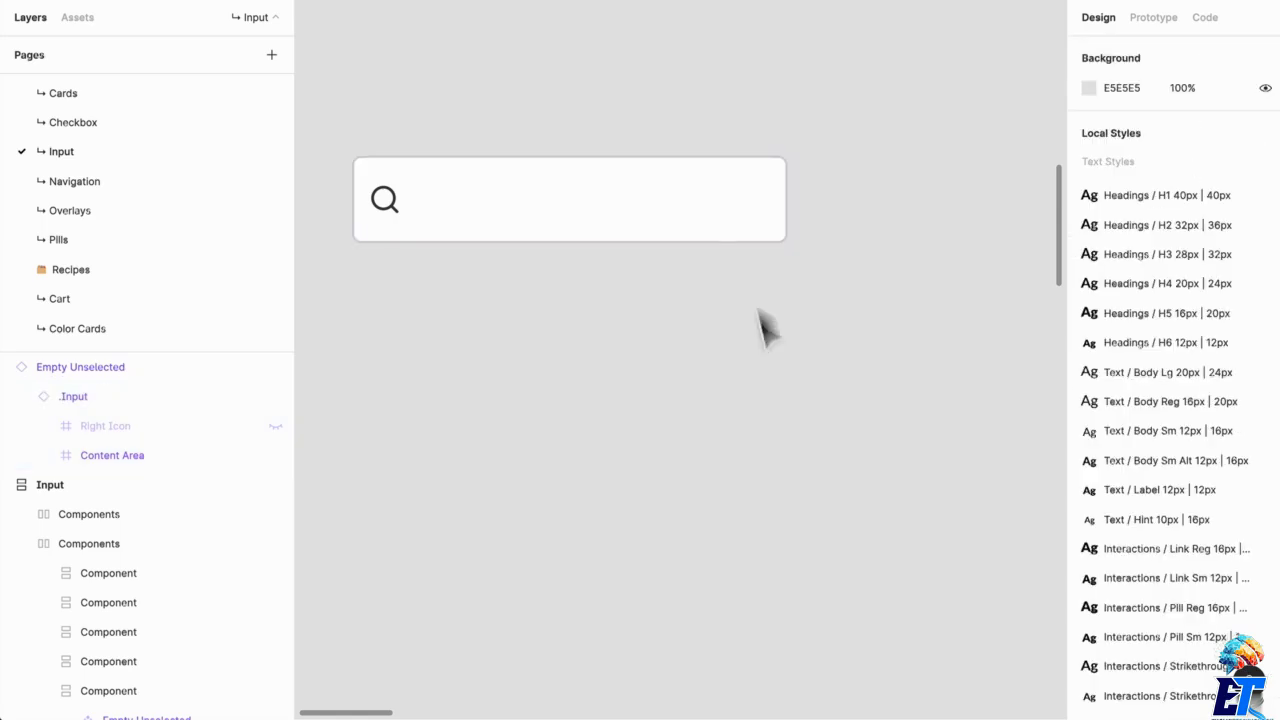
Step: Delete the placed Empty Unselected instance and the Birth date and CVV example fields from the canvas
scroll(680, 405, down, 2)
scroll(820, 350, down, 1)
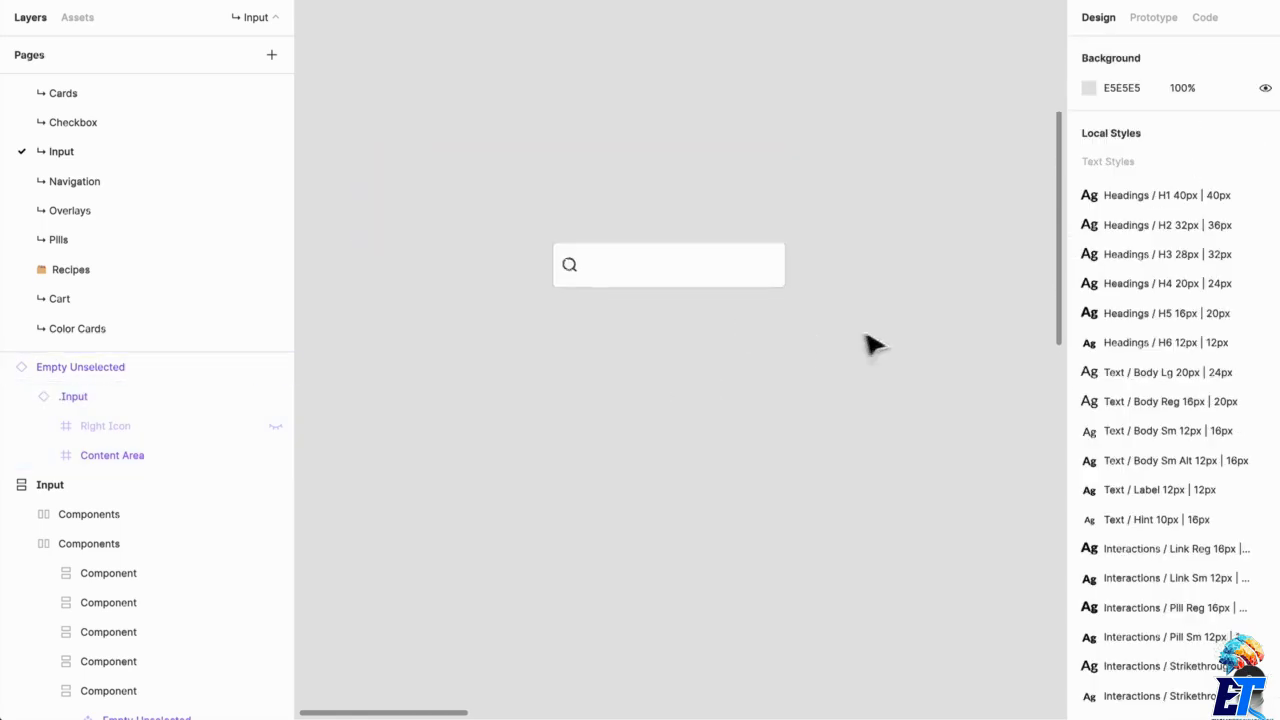
drag(871, 343, 686, 451)
click(558, 380)
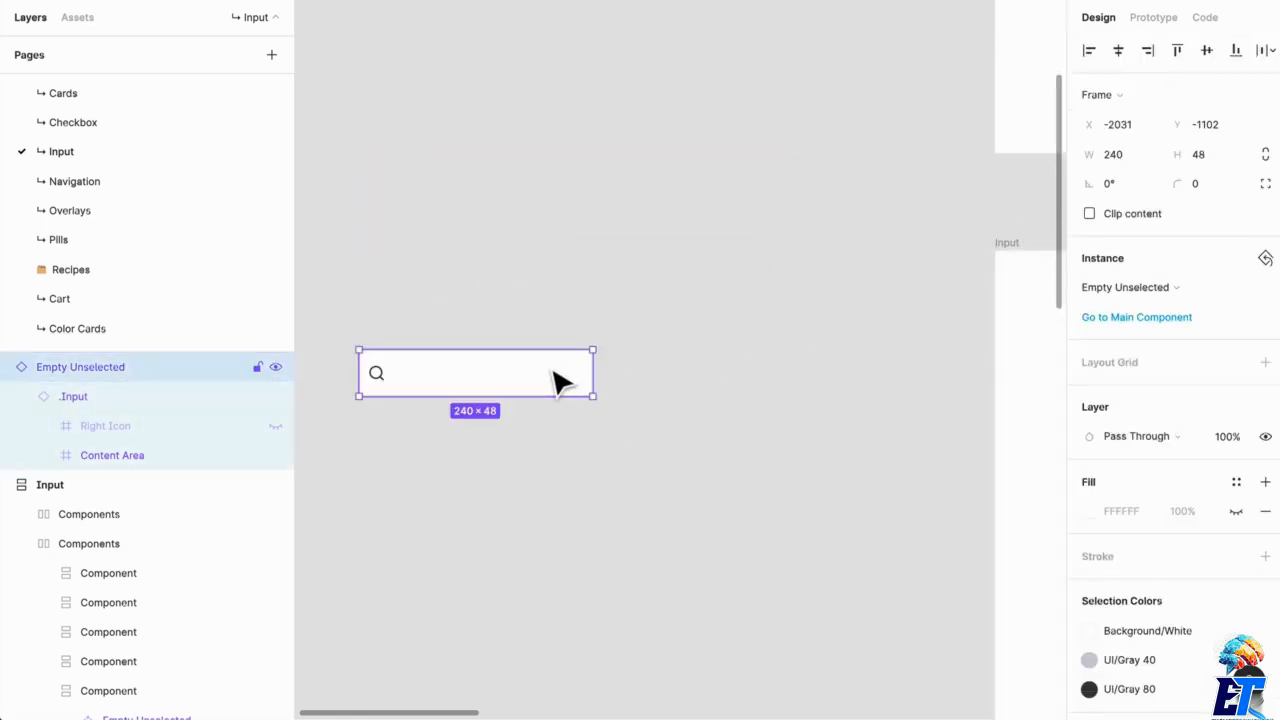
key(Delete)
drag(838, 390, 358, 508)
scroll(666, 392, down, 3)
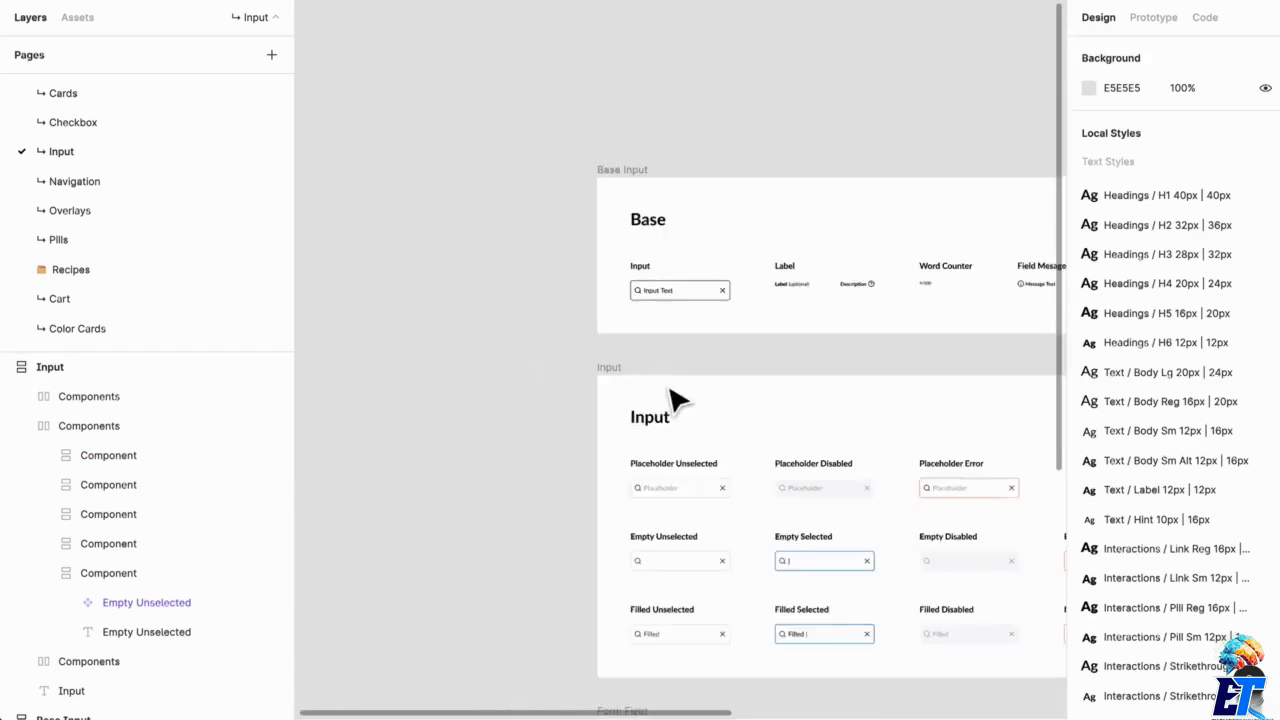
drag(779, 501, 836, 228)
drag(414, 470, 652, 717)
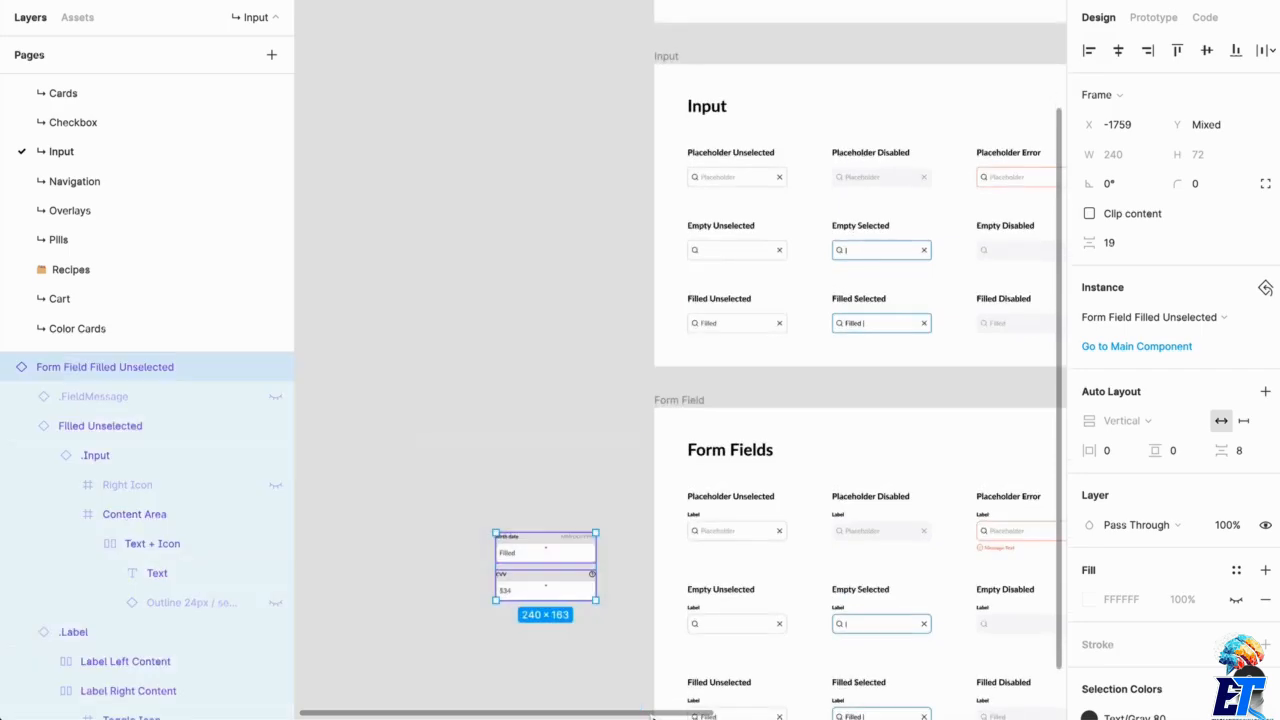
key(Delete)
Step: Review the component states across the Input and Form Field frames and the components in the Base Input frame
drag(790, 481, 487, 515)
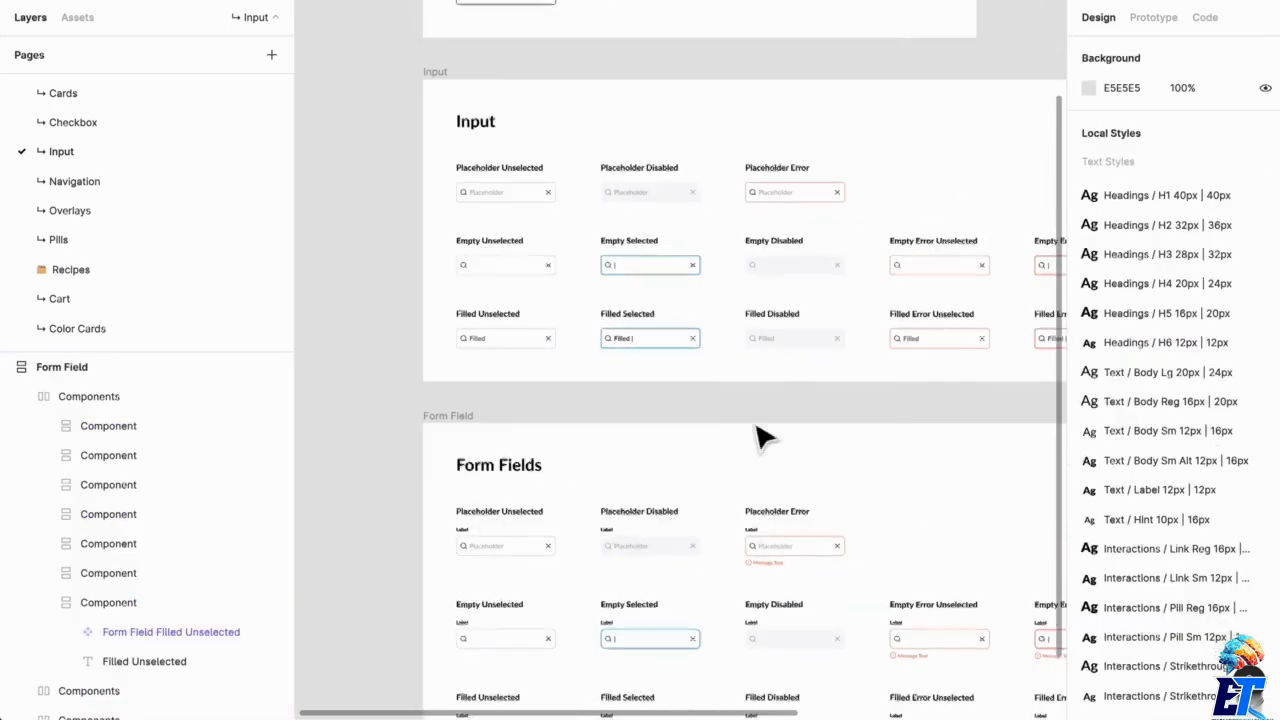
drag(760, 437, 450, 371)
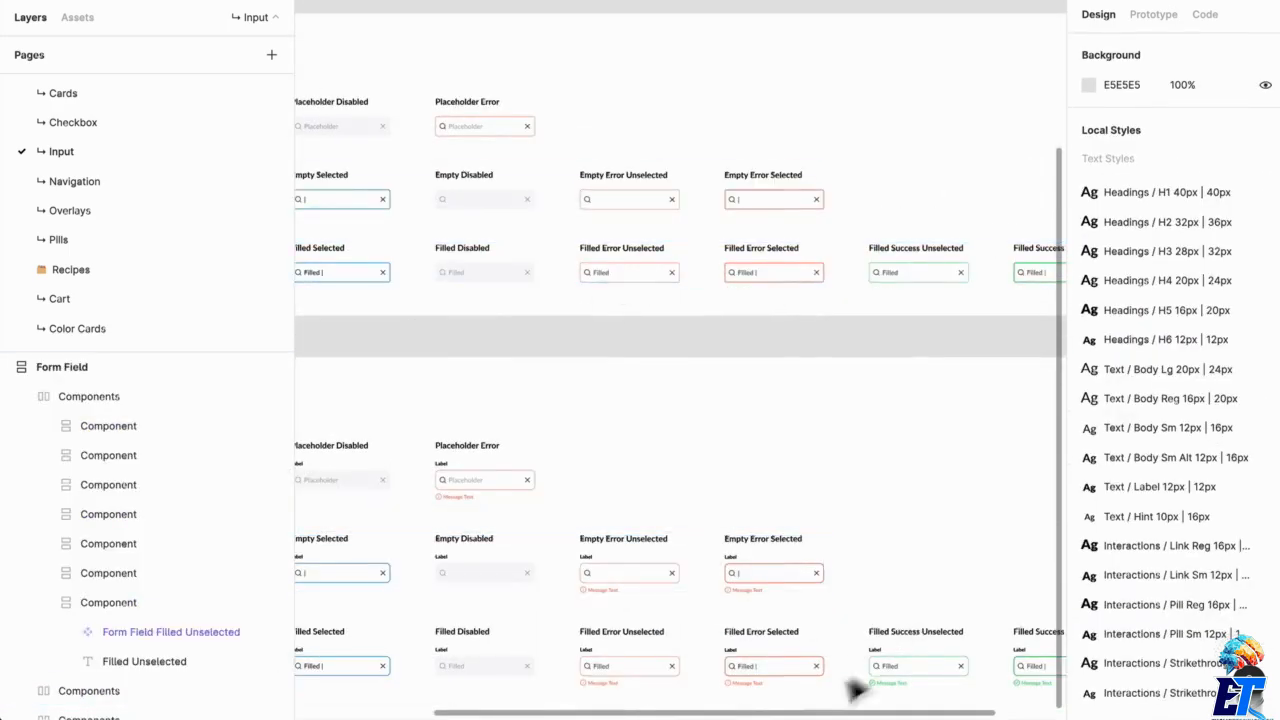
drag(531, 461, 829, 494)
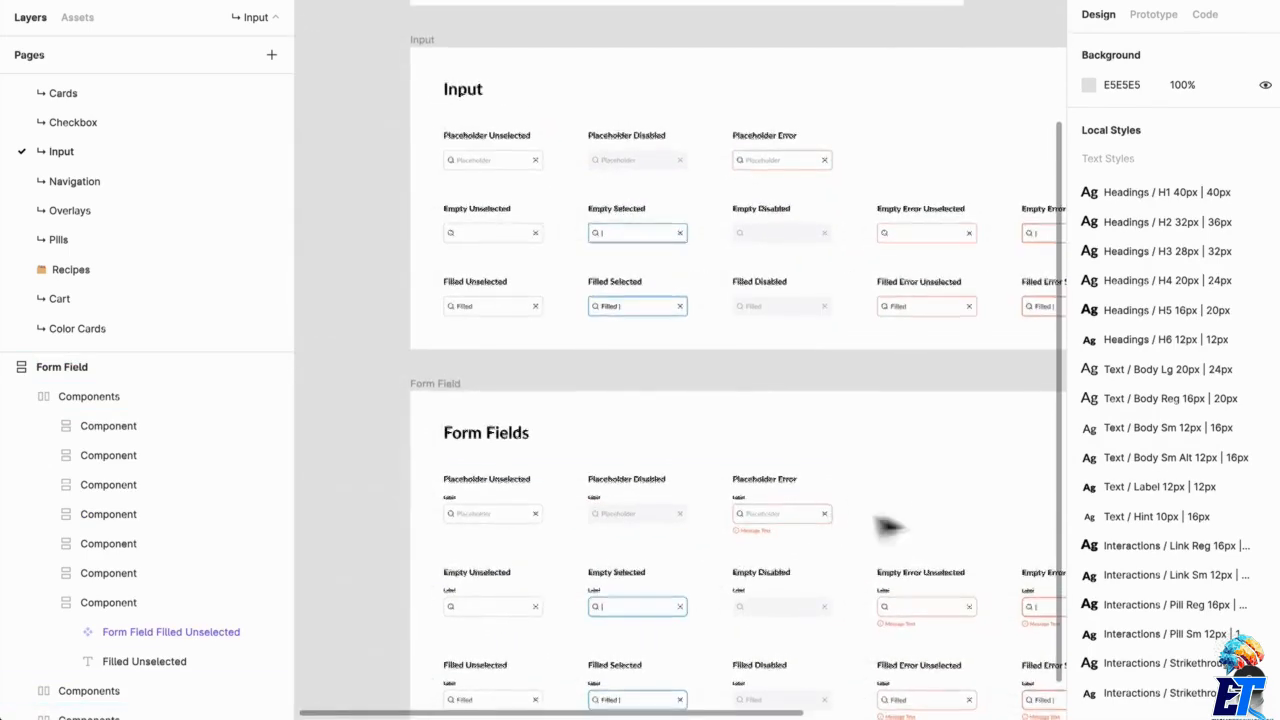
drag(887, 527, 660, 550)
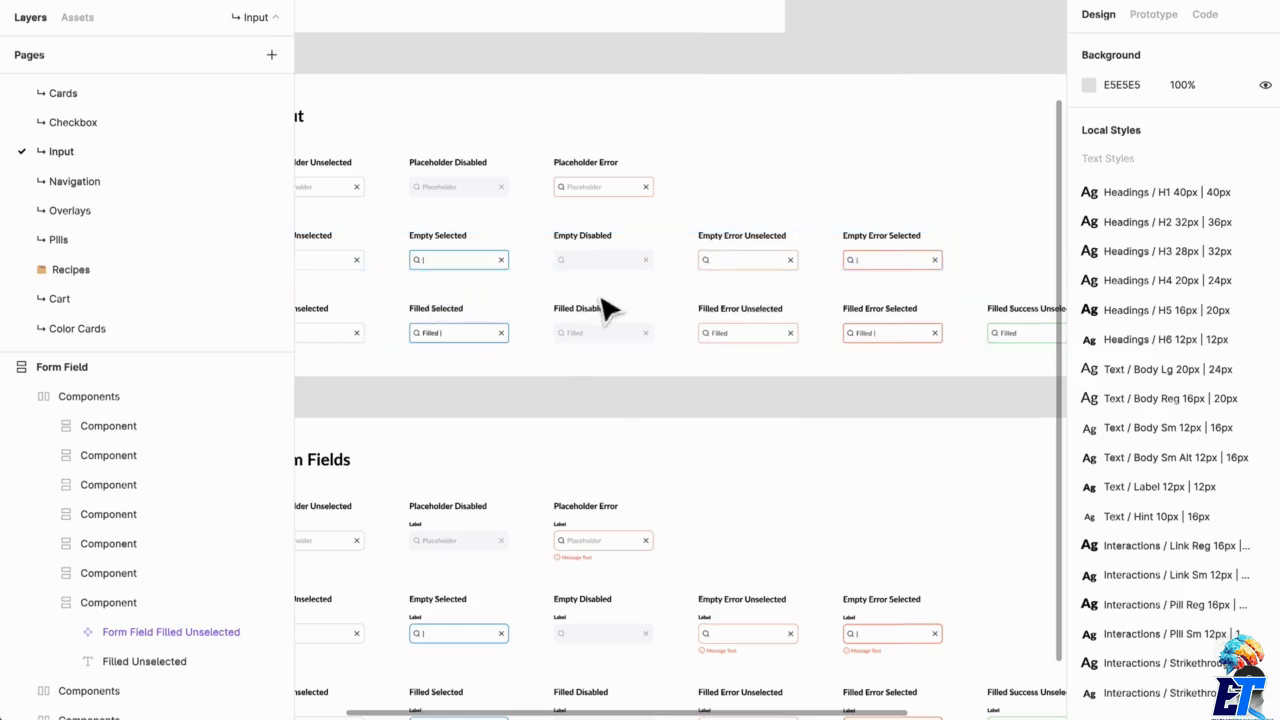
drag(537, 323, 542, 327)
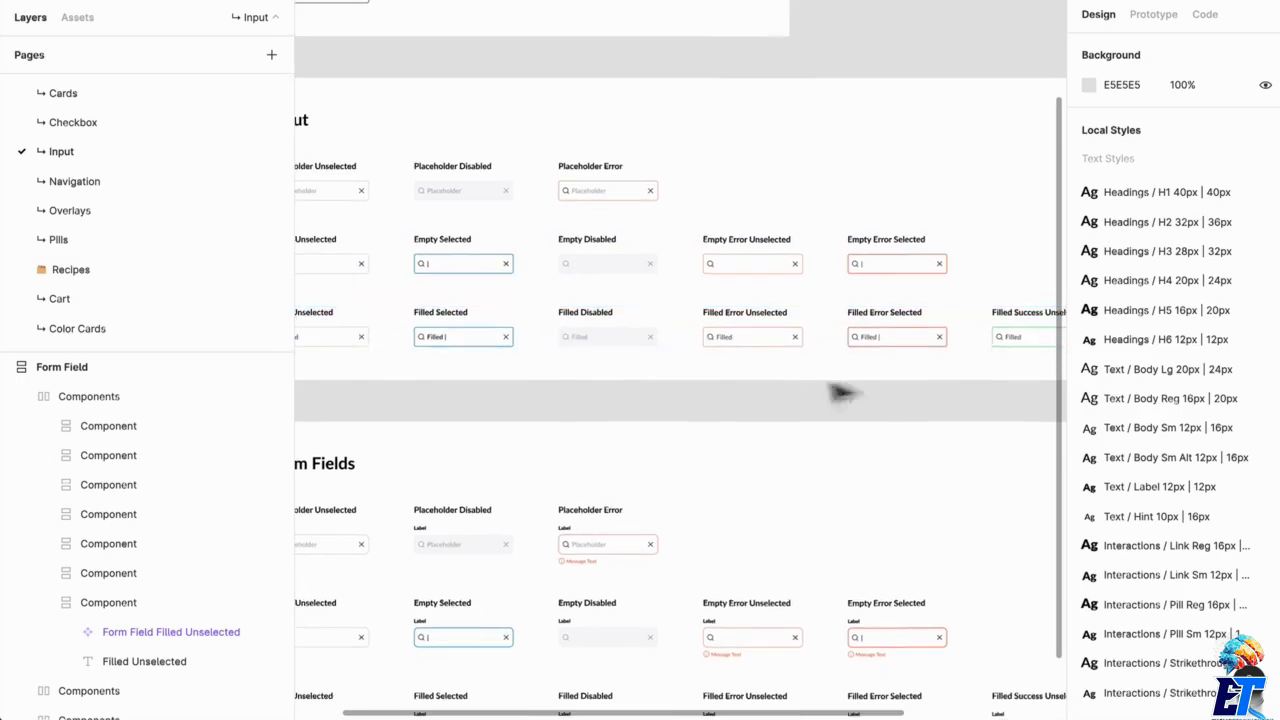
drag(986, 360, 903, 476)
drag(314, 257, 549, 423)
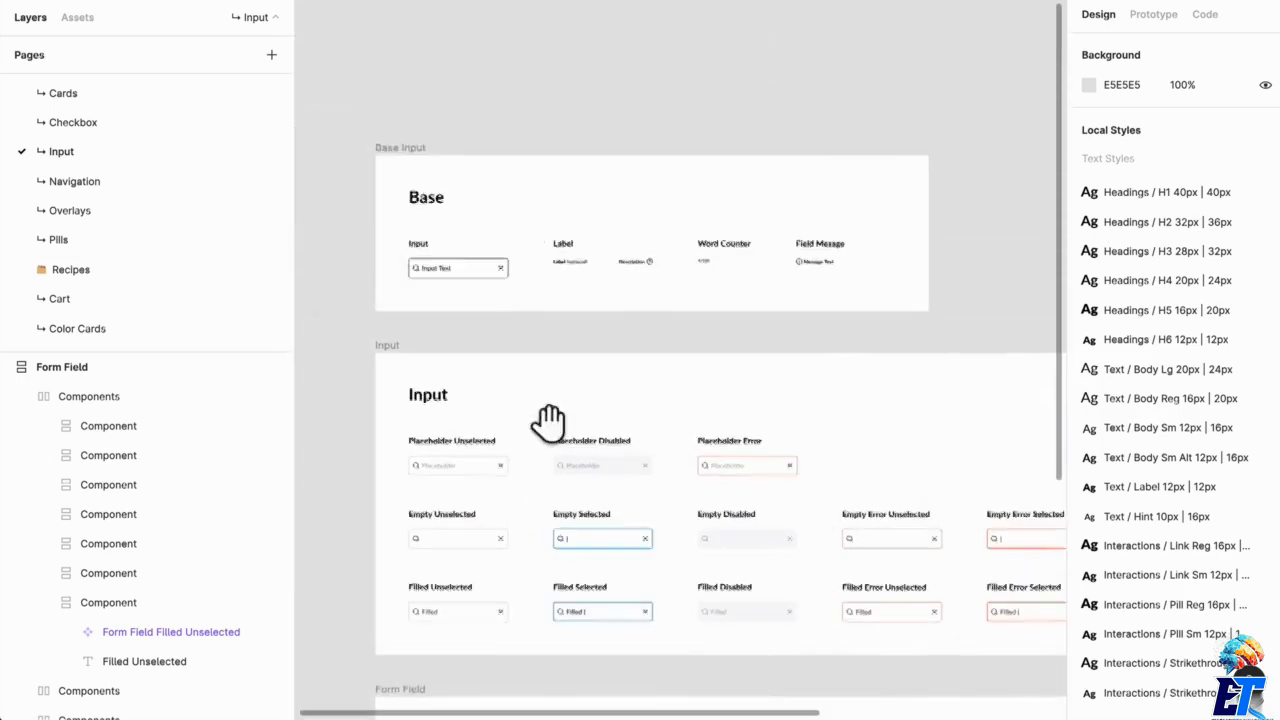